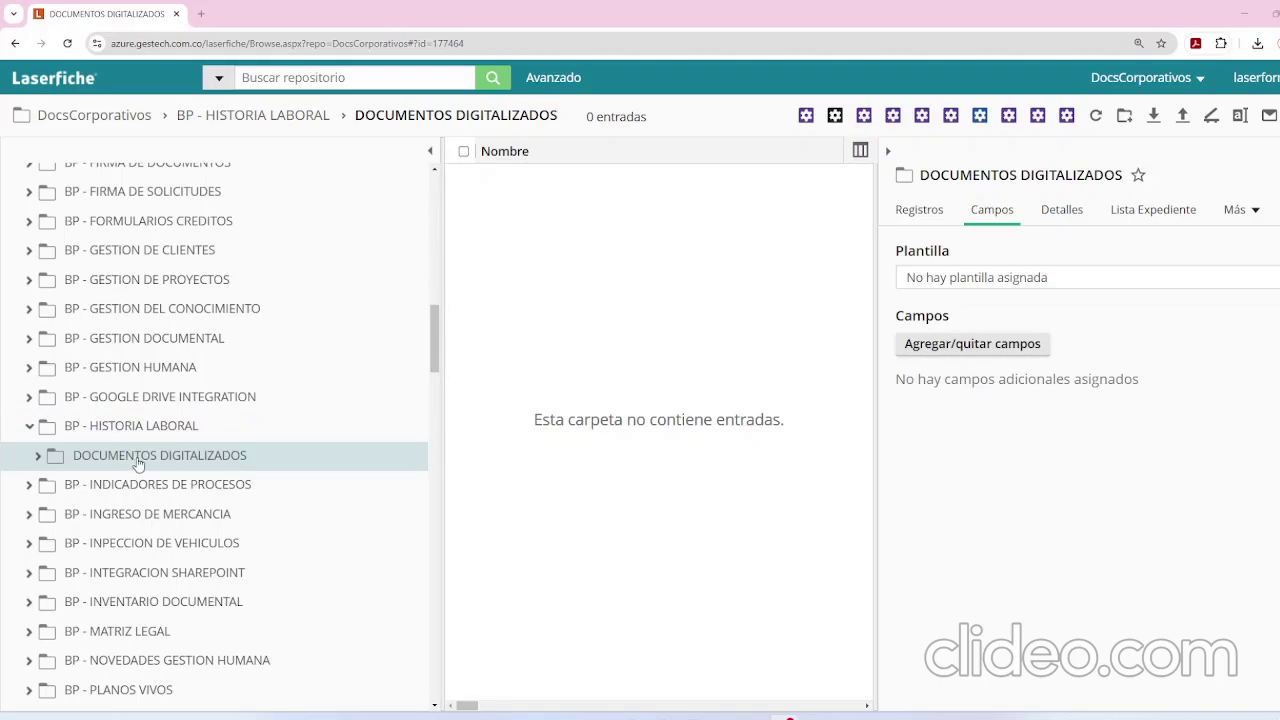
Start scanning into the DOCUMENTOS DIGITALIZADOS folder under BP - HISTORIA LABORAL.
{"action": "left_click", "coordinate": [1208, 122]}
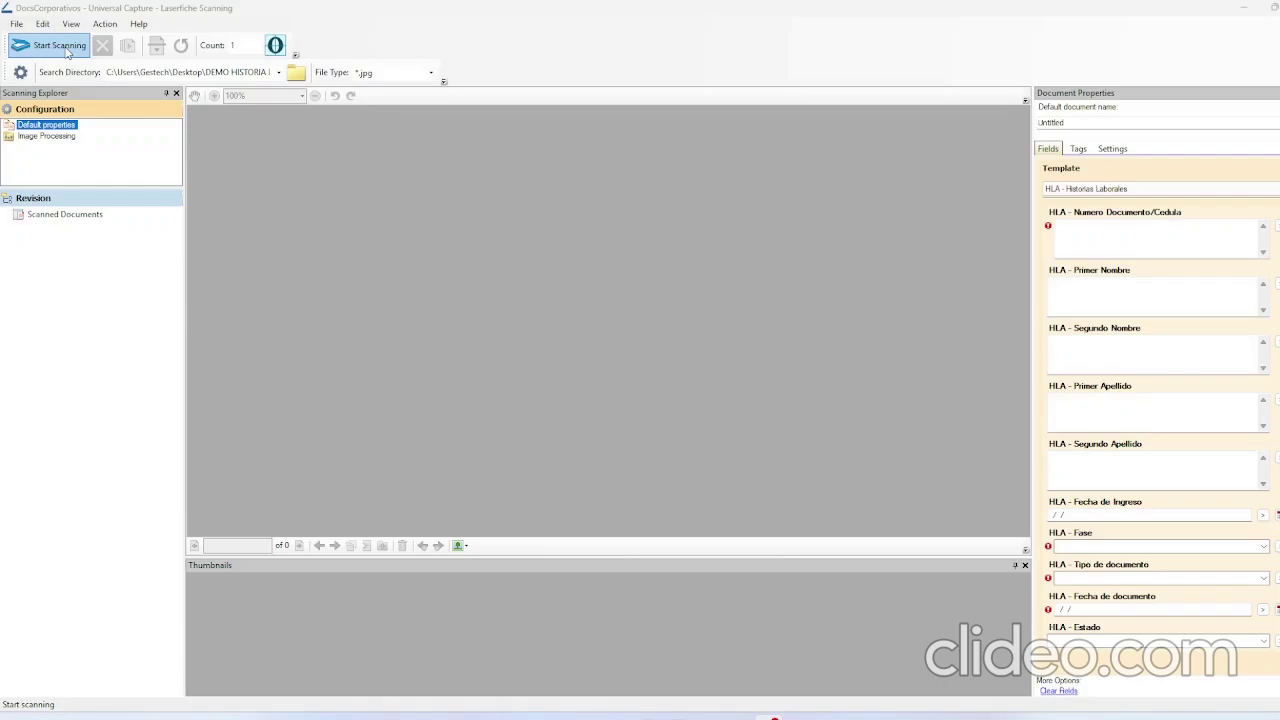
Scan the seven pages into a new Untitled document using the HLA - Historias Laborales template.
{"action": "left_click", "coordinate": [66, 52]}
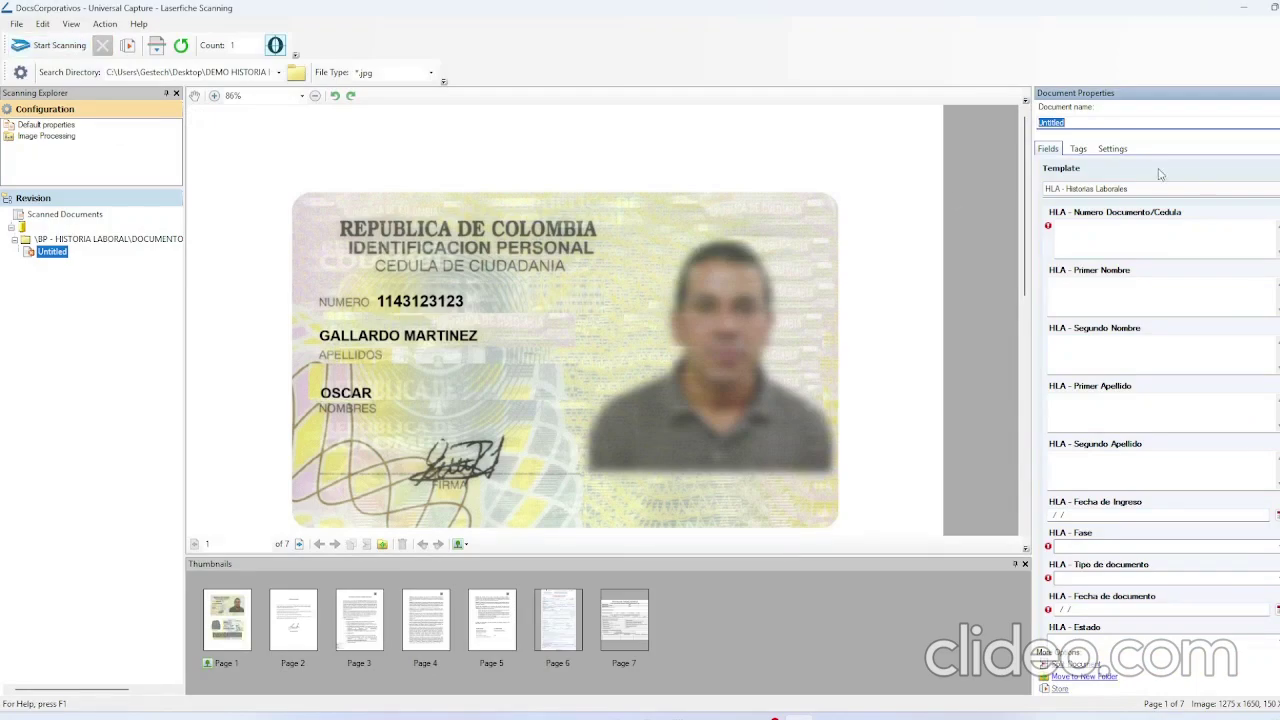
Enter the cardholder's ID number, first name, and first and second surnames in the HLA fields.
{"action": "left_click", "coordinate": [1128, 233]}
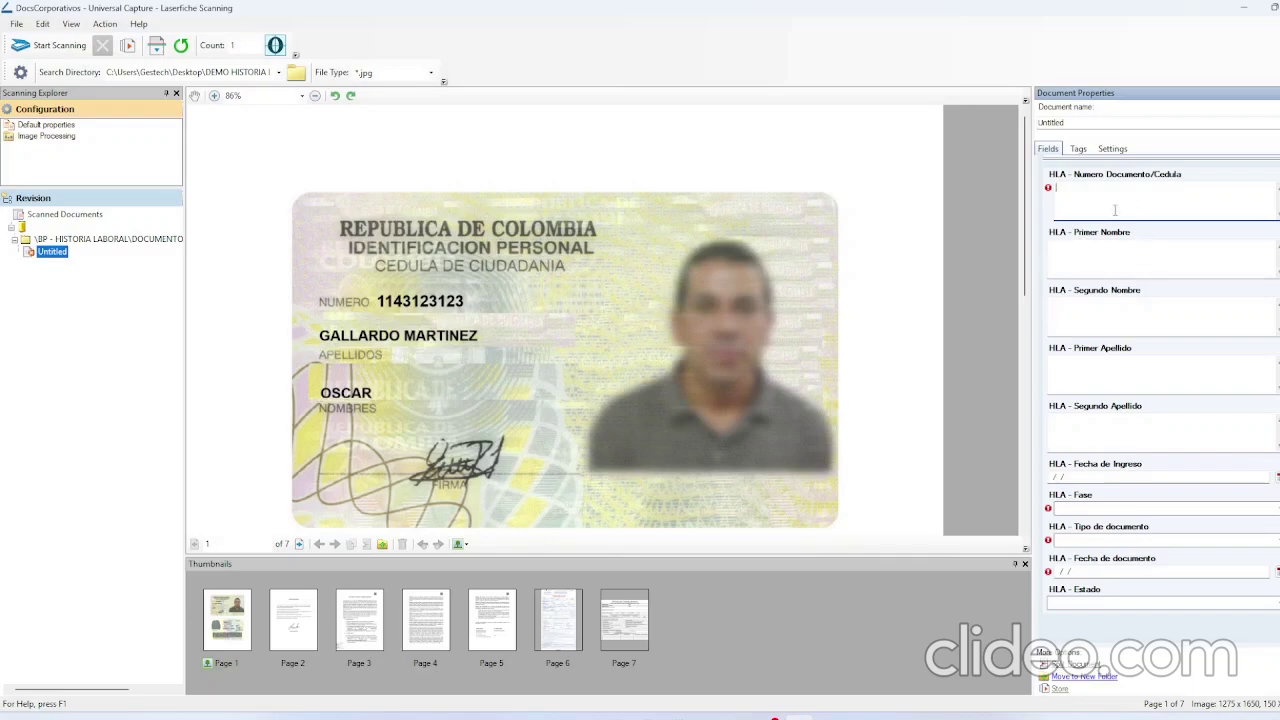
{"action": "left_click", "coordinate": [1118, 264]}
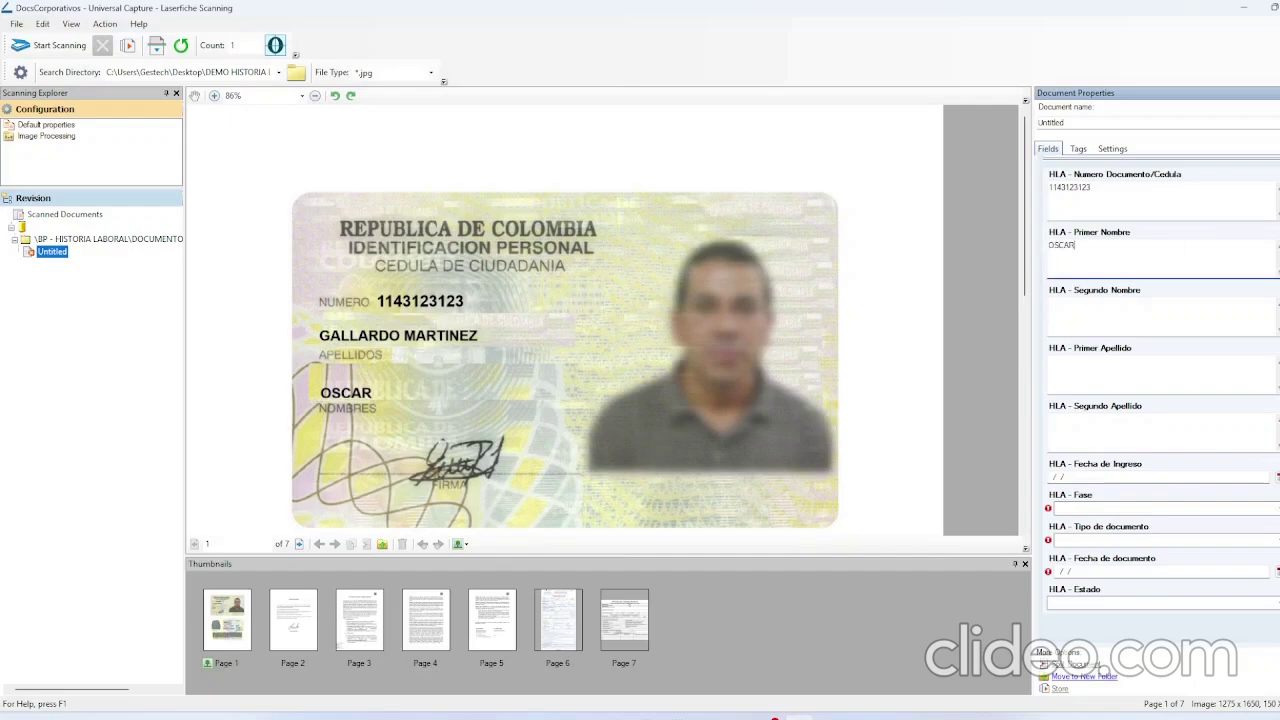
{"action": "left_click", "coordinate": [1119, 328]}
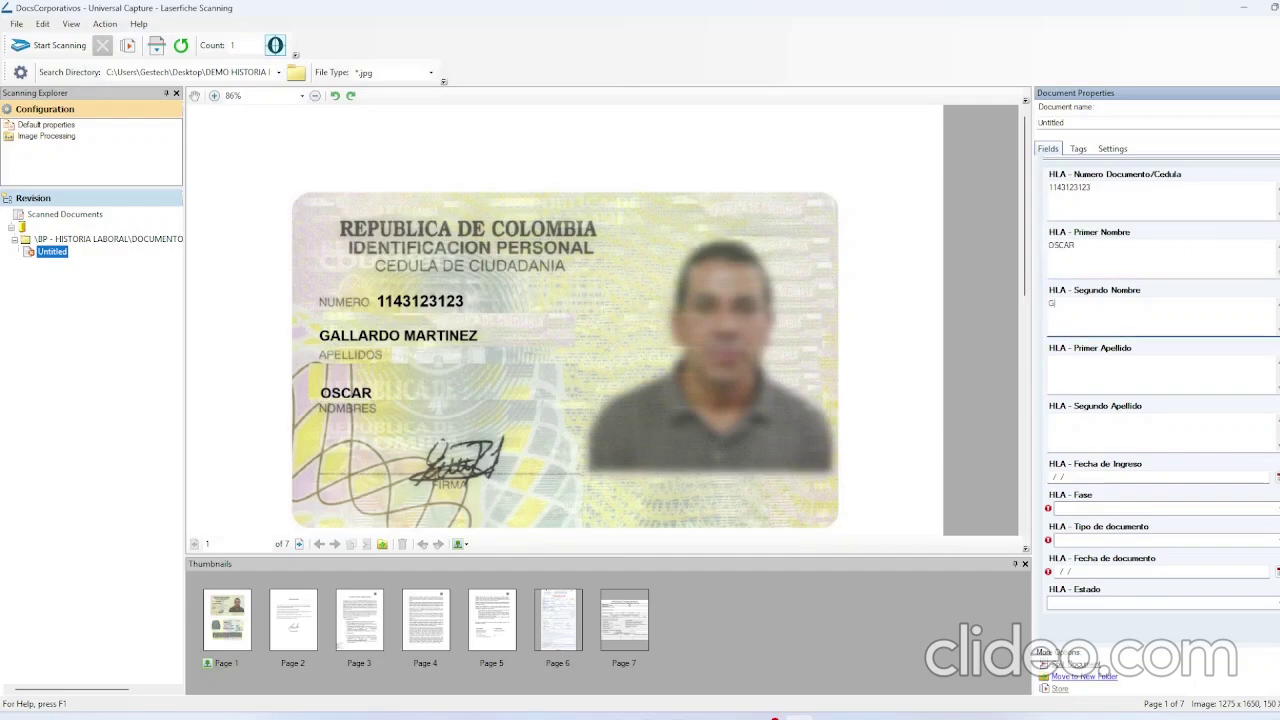
{"action": "left_click", "coordinate": [1120, 366]}
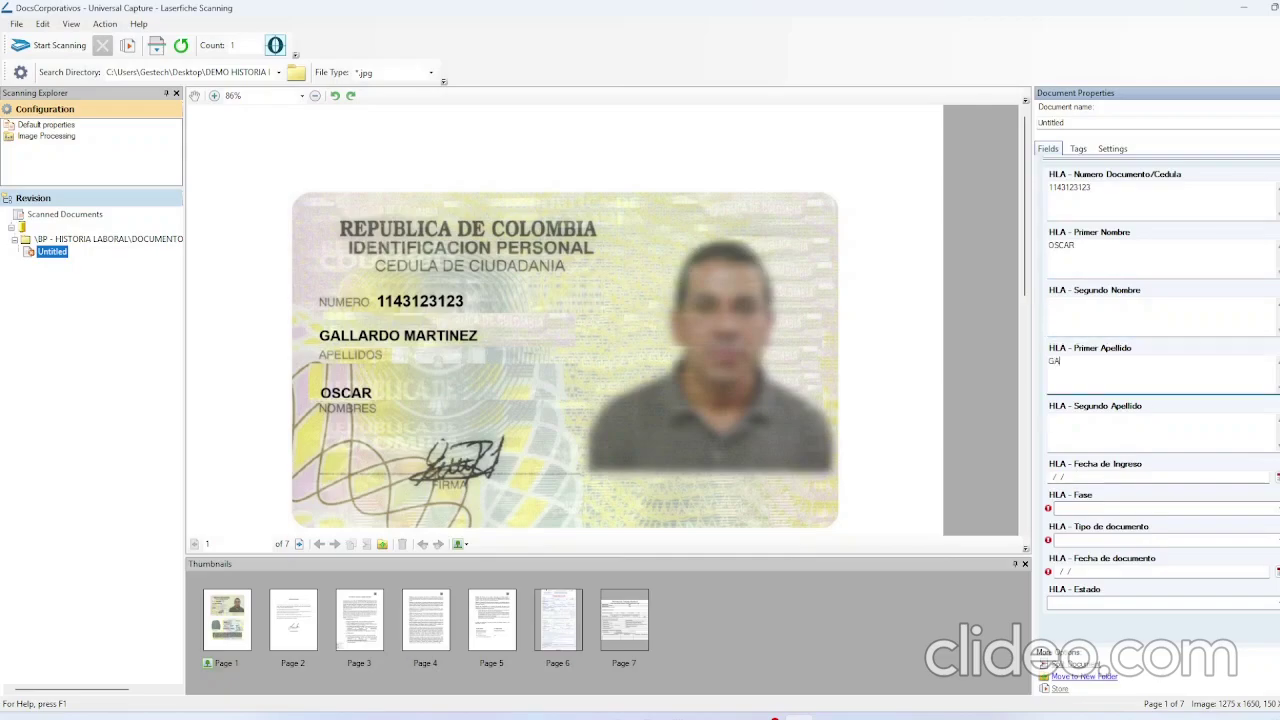
{"action": "left_click", "coordinate": [1106, 430]}
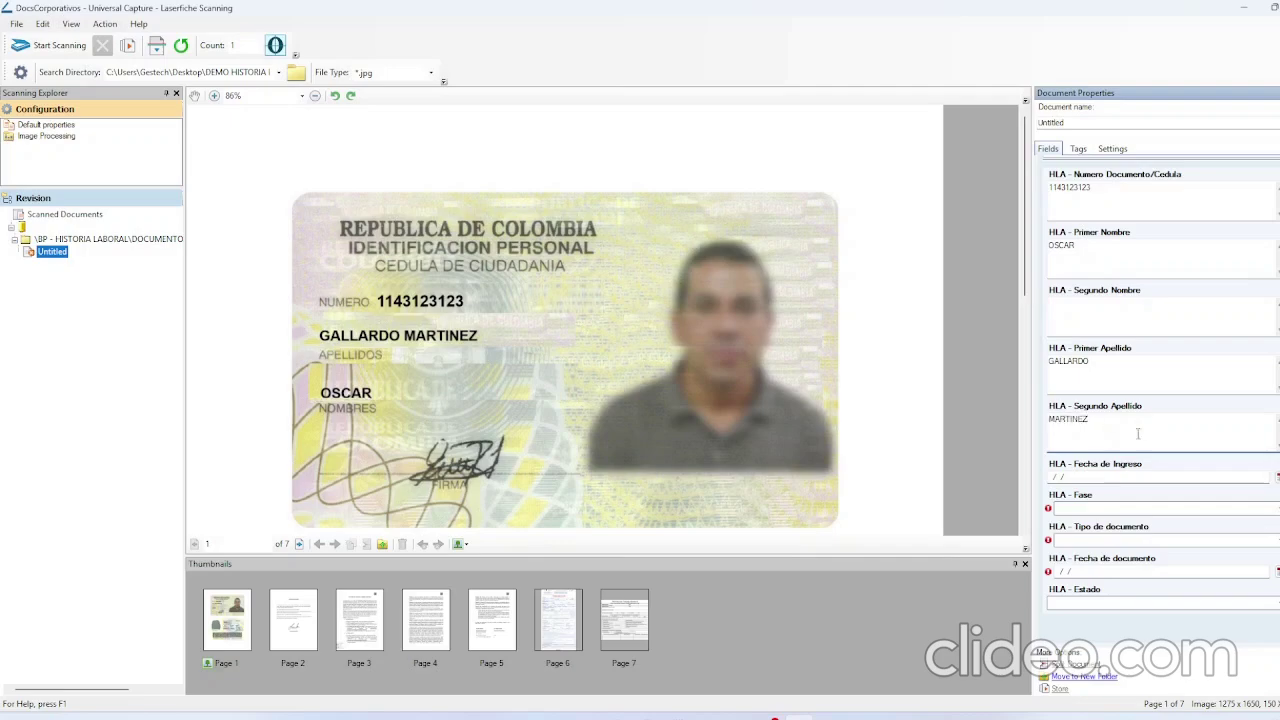
Set the entry date to 6/02/2025, leave Fase empty, and view the Certificado Laboral page.
{"action": "left_click", "coordinate": [1276, 477]}
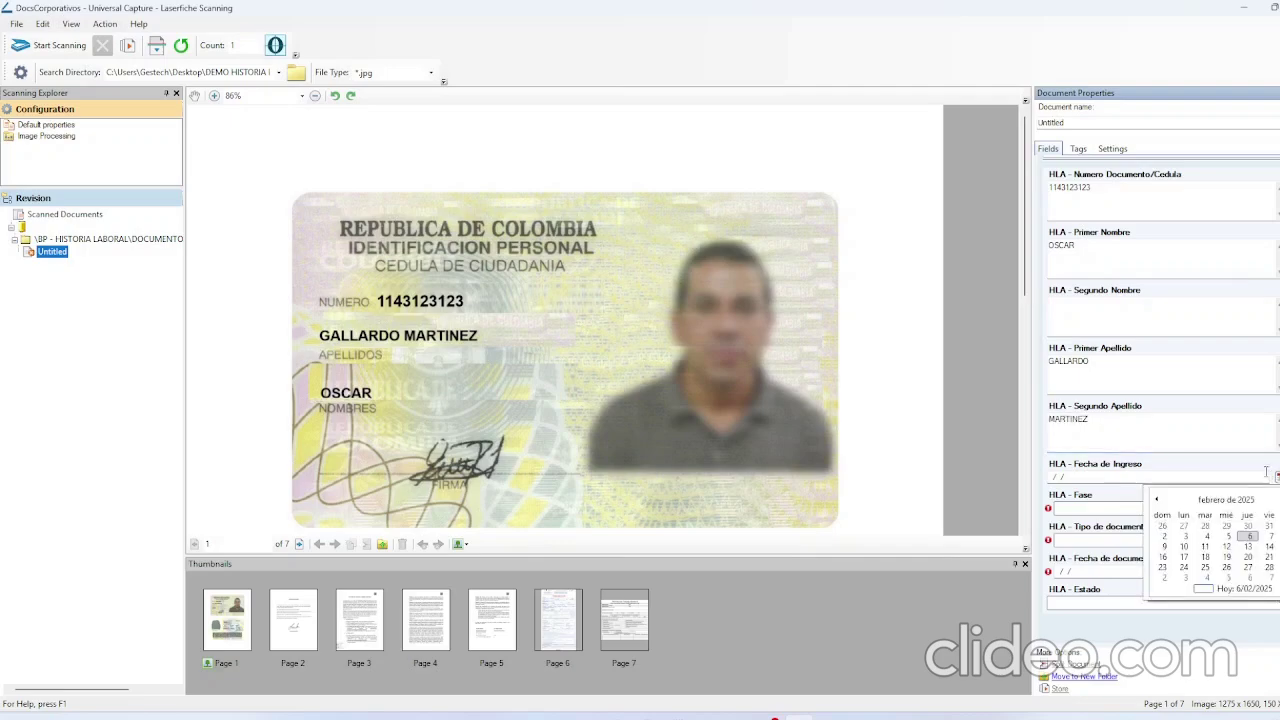
{"action": "left_click", "coordinate": [1248, 536]}
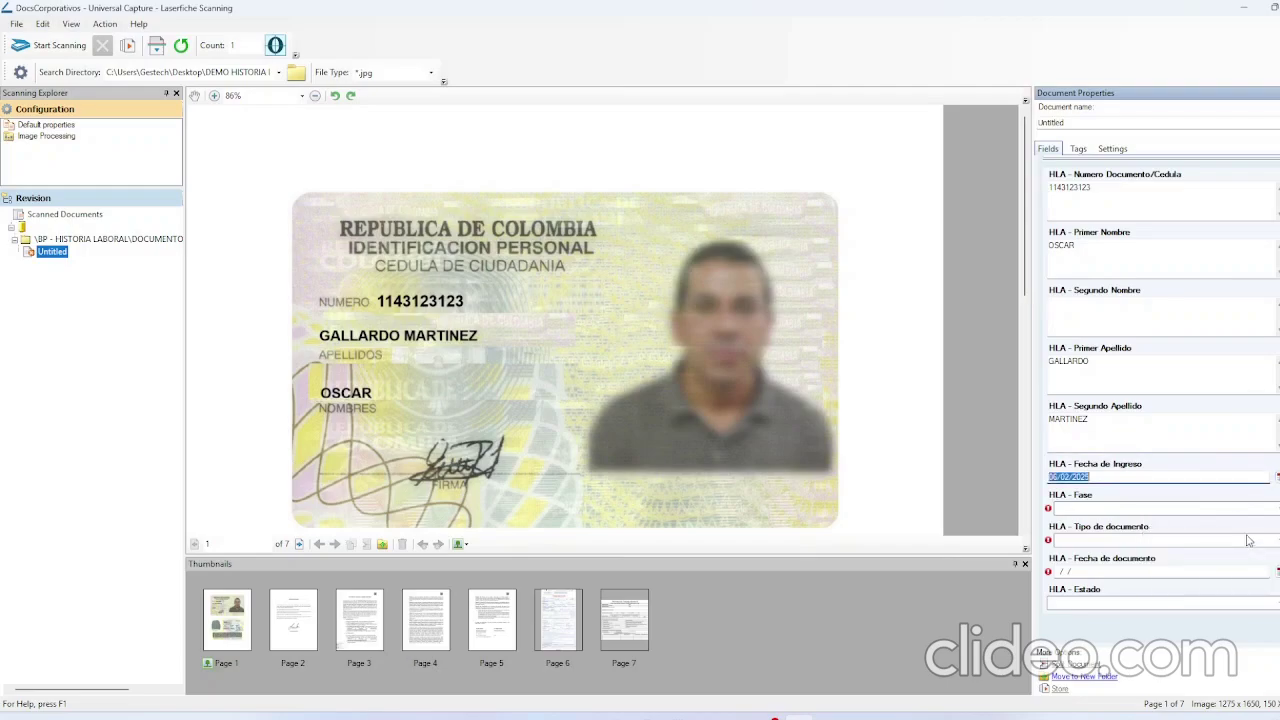
{"action": "left_click", "coordinate": [1108, 512]}
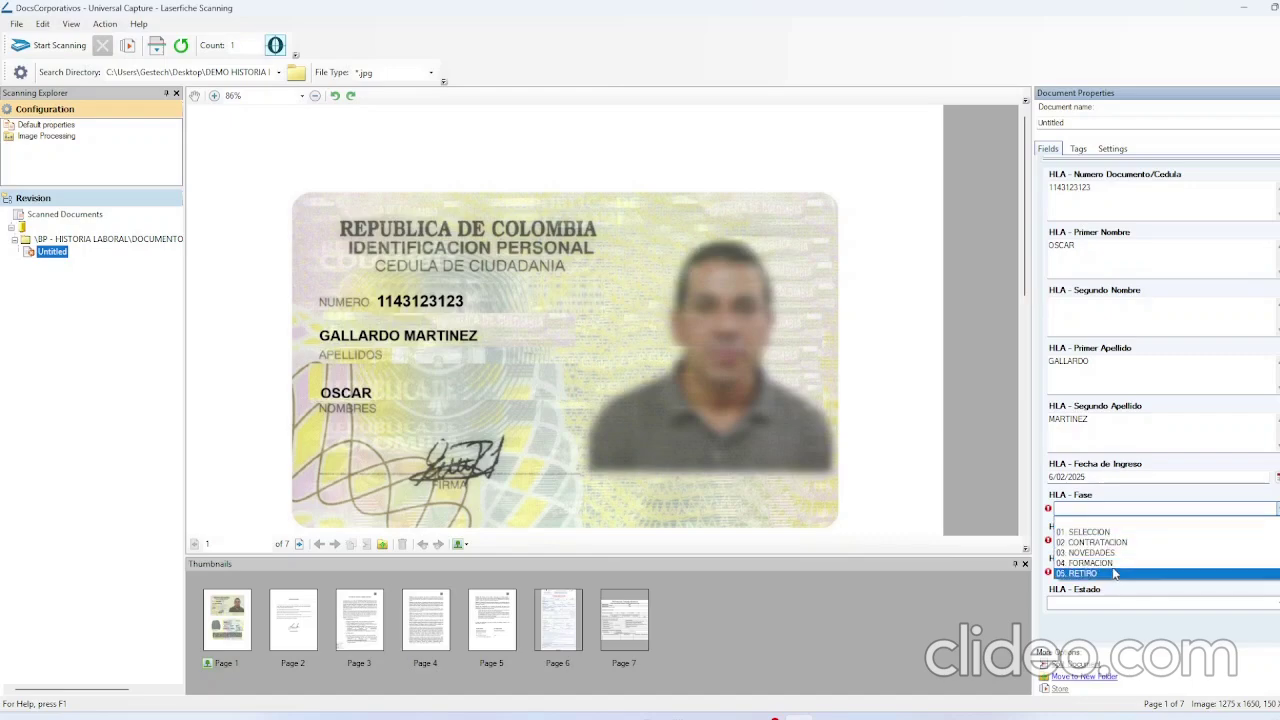
{"action": "left_click", "coordinate": [1125, 501]}
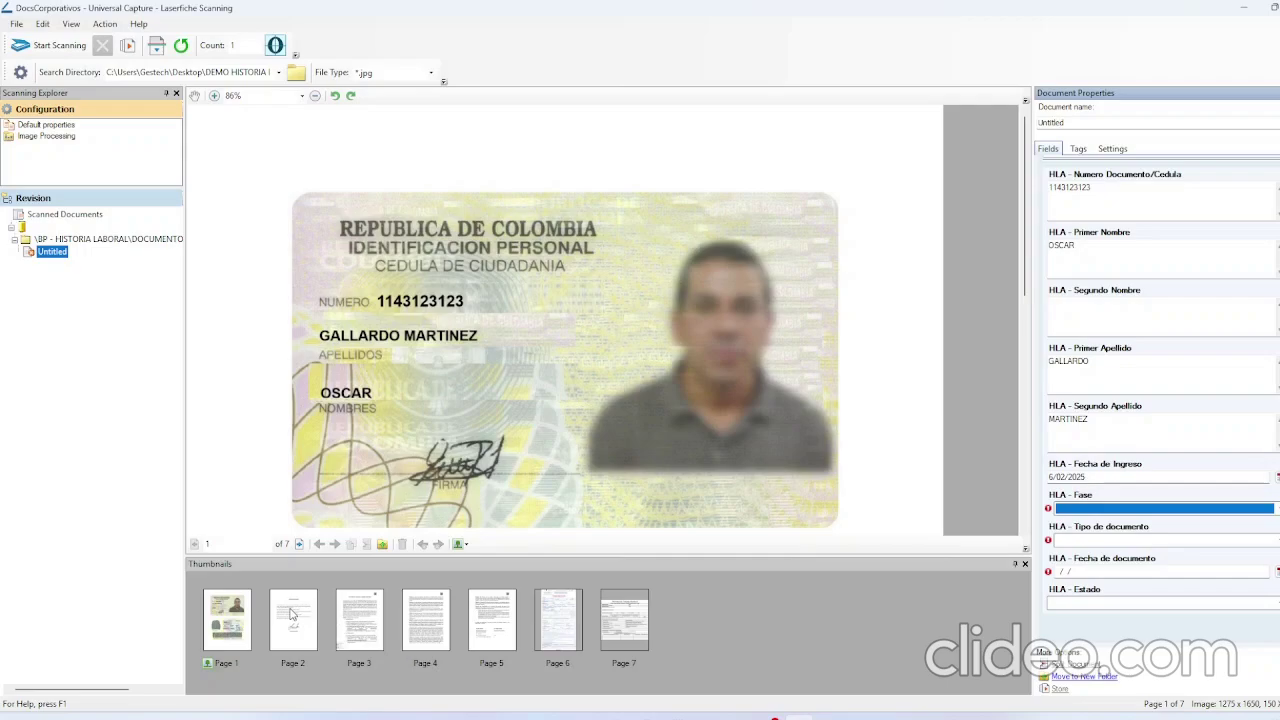
{"action": "left_click", "coordinate": [291, 614]}
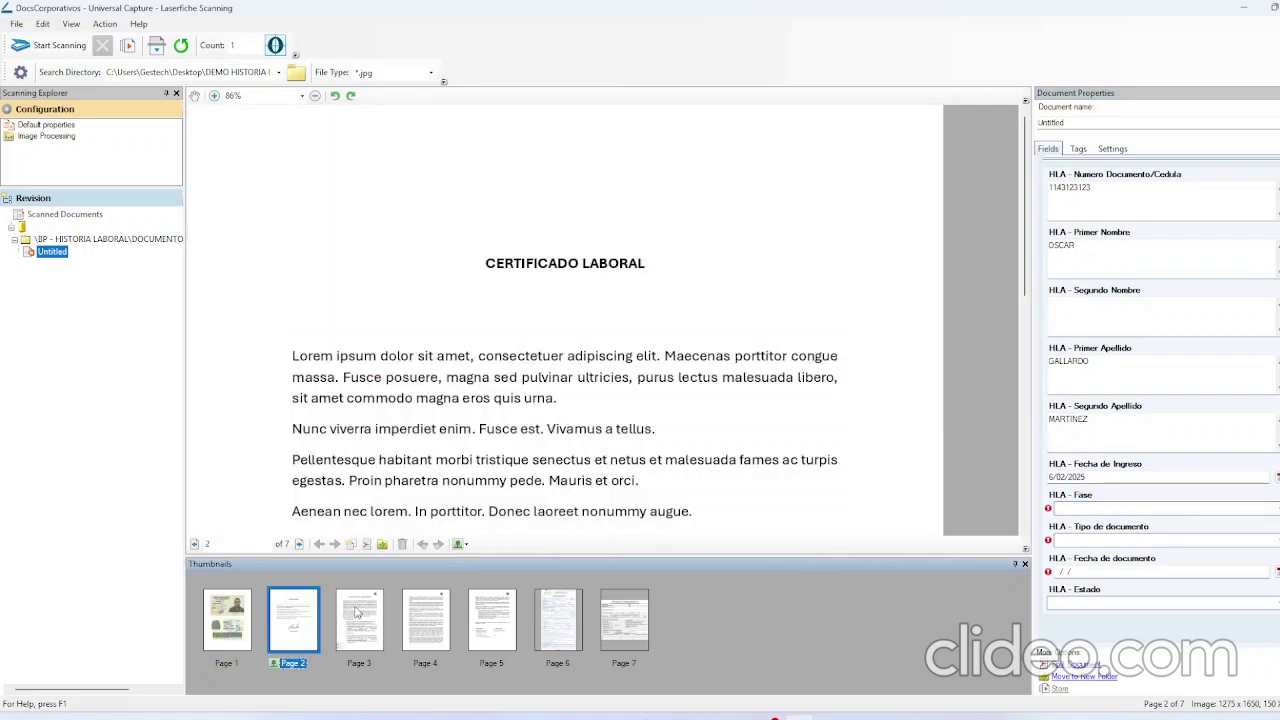
Review the contract, affiliation form and work permit pages, returning to the Certificado Laboral page.
{"action": "left_click", "coordinate": [358, 612]}
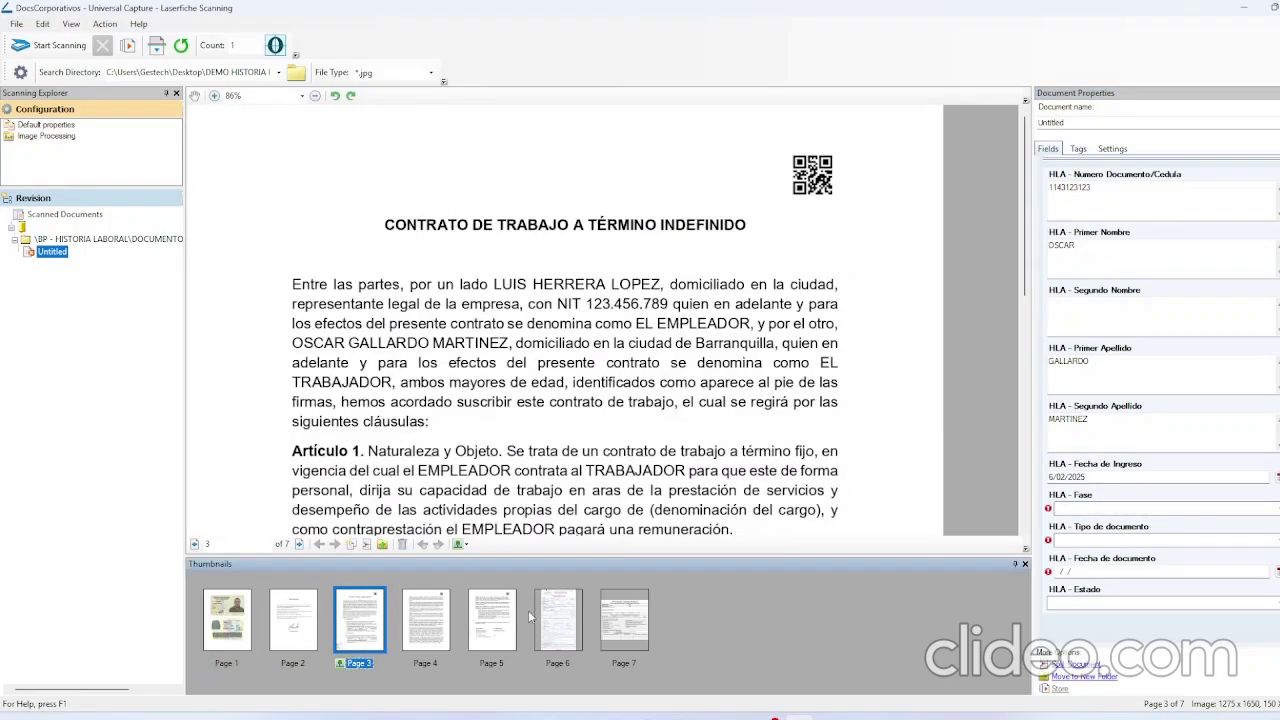
{"action": "left_click", "coordinate": [557, 624]}
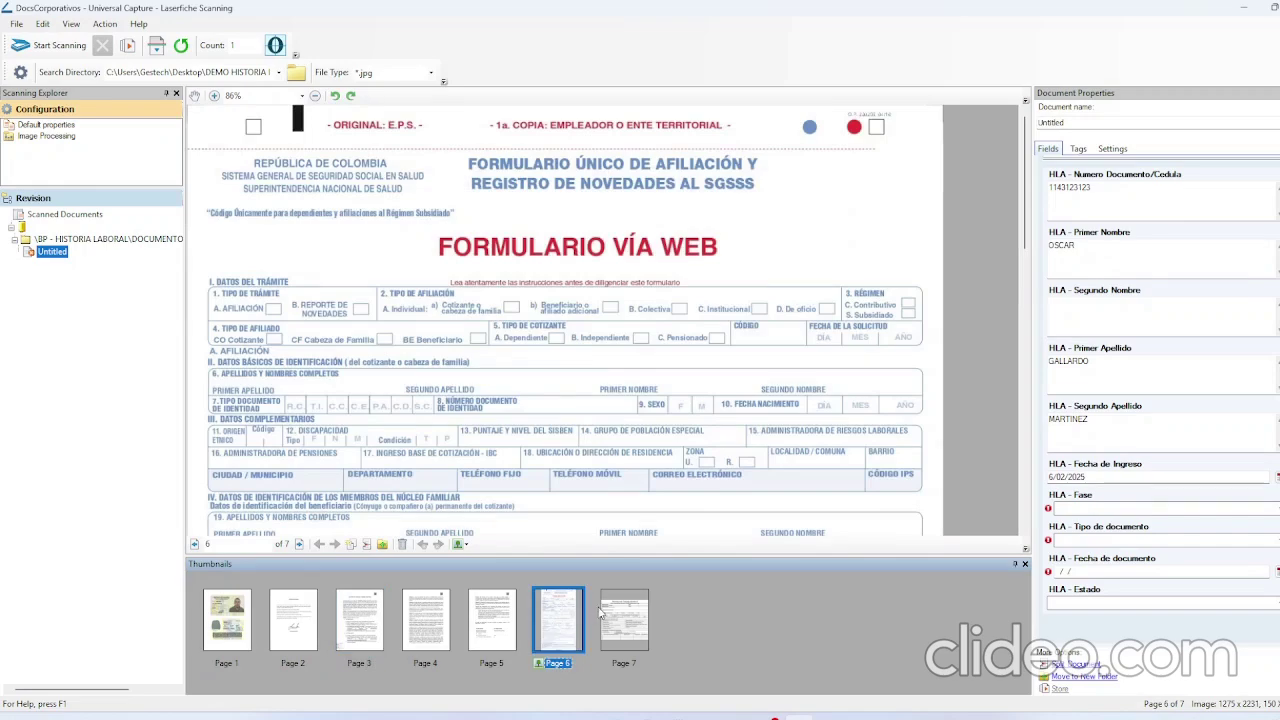
{"action": "left_click", "coordinate": [623, 617]}
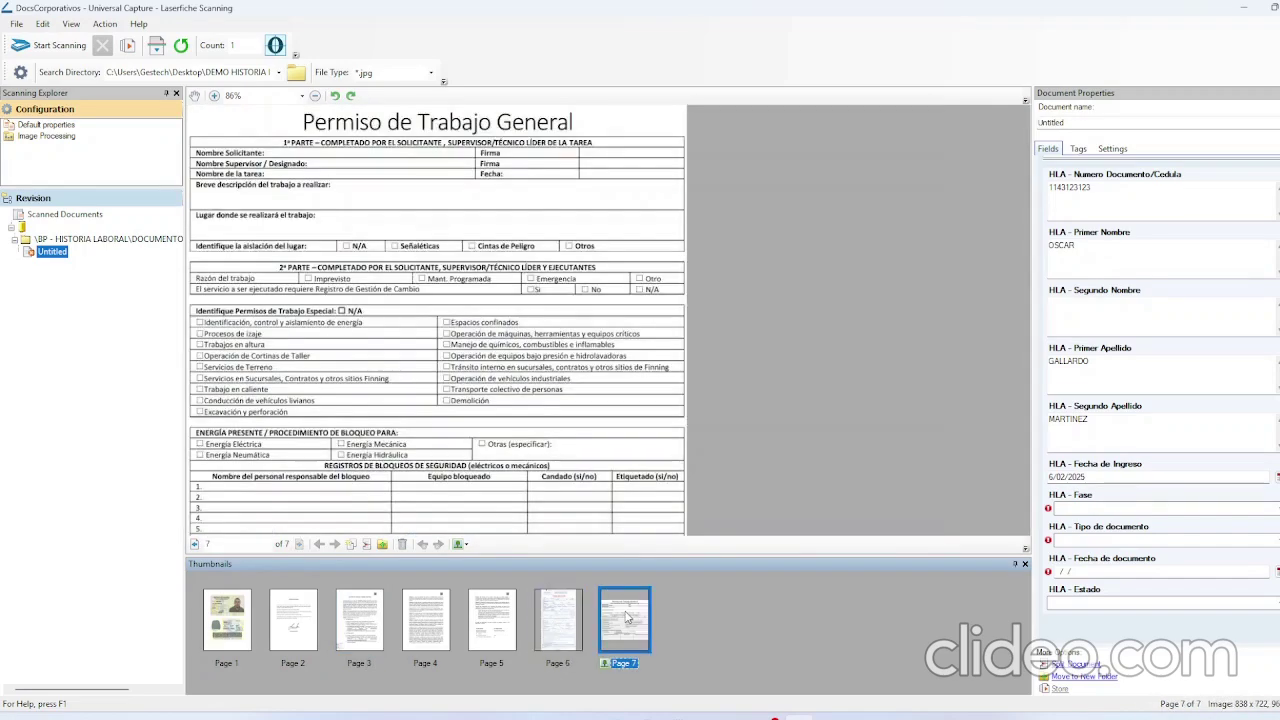
{"action": "left_click", "coordinate": [295, 612]}
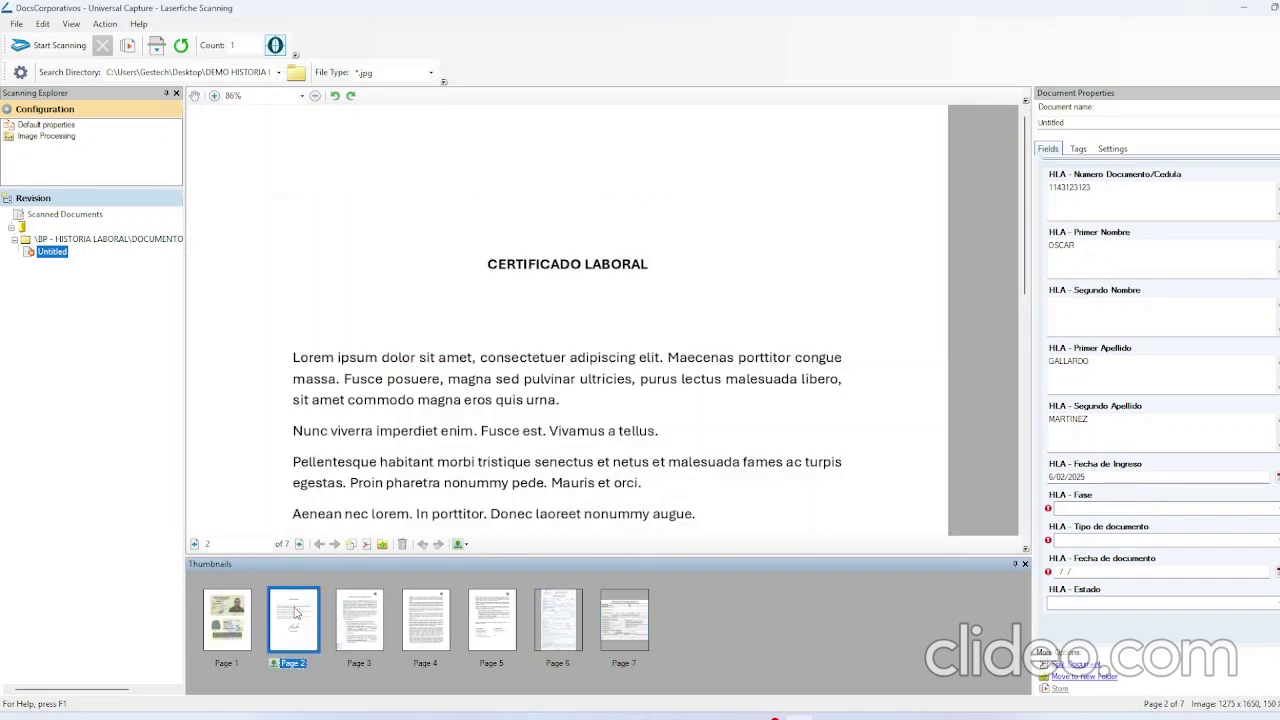
Start new documents at the certificate, contract, affiliation form and work permit pages.
{"action": "left_click", "coordinate": [367, 544]}
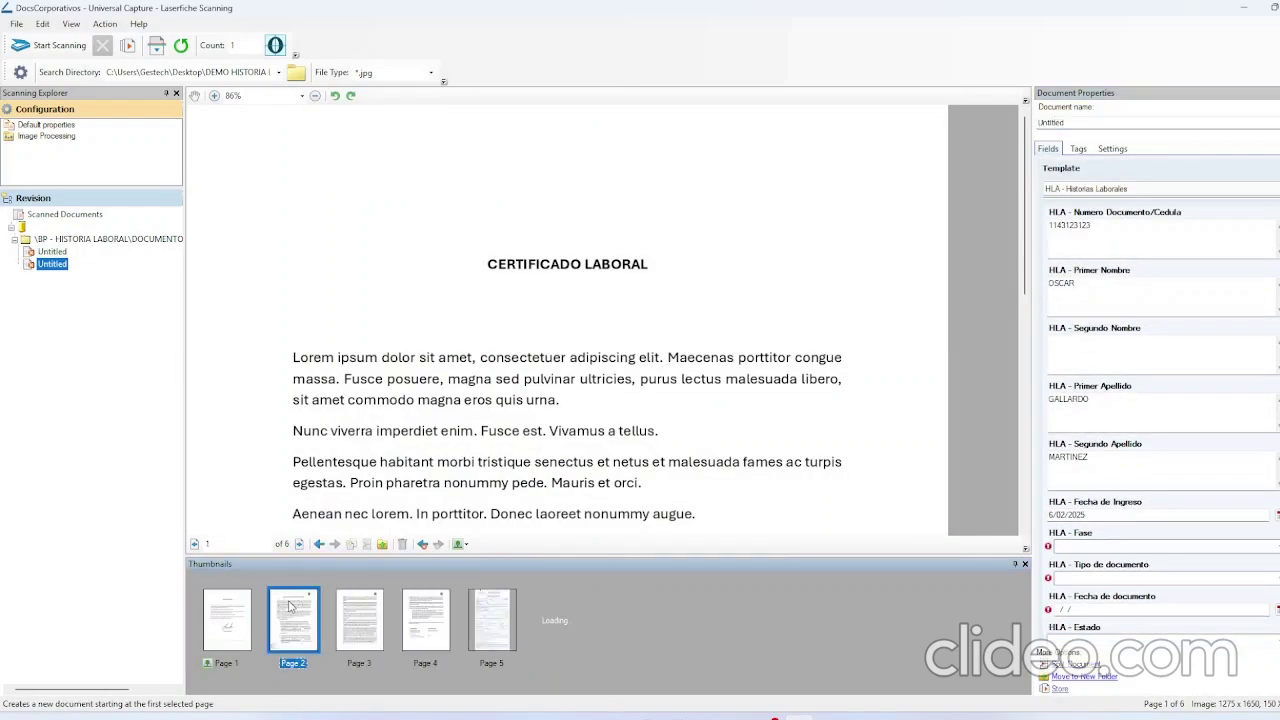
{"action": "left_click", "coordinate": [351, 545]}
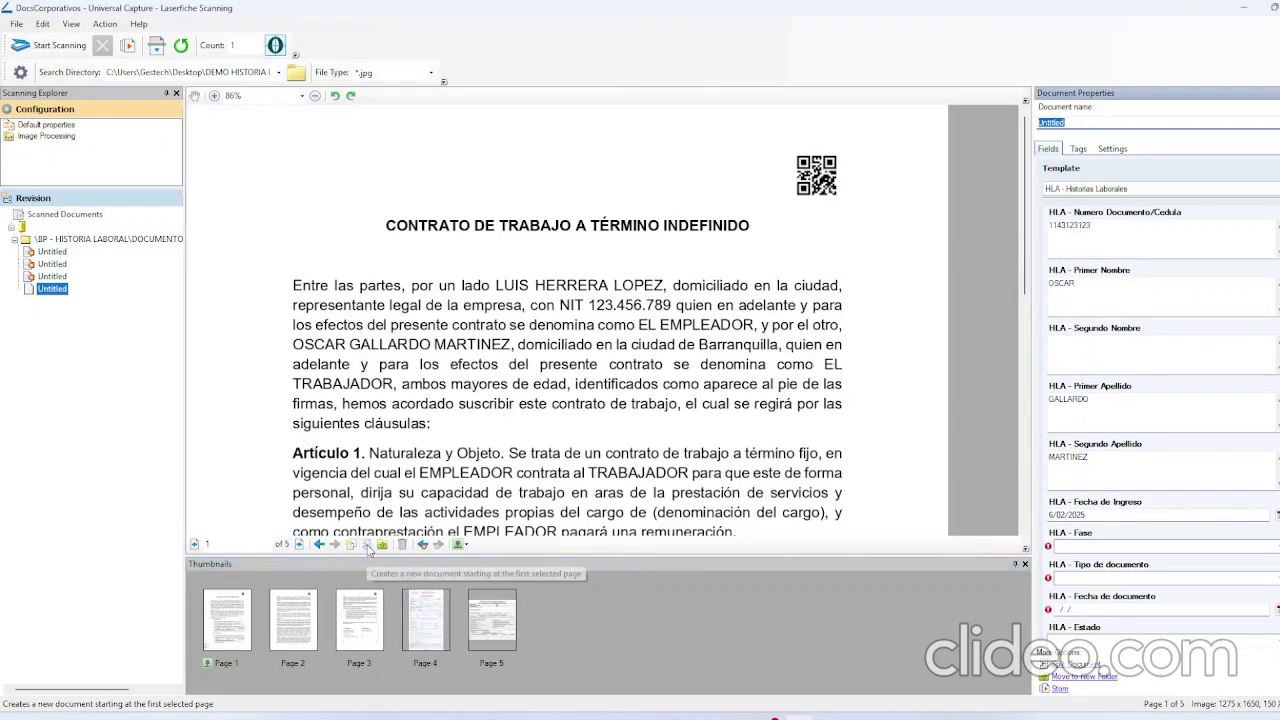
{"action": "left_click", "coordinate": [425, 622]}
{"action": "left_click", "coordinate": [351, 545]}
{"action": "left_click", "coordinate": [293, 620]}
{"action": "left_click", "coordinate": [351, 544]}
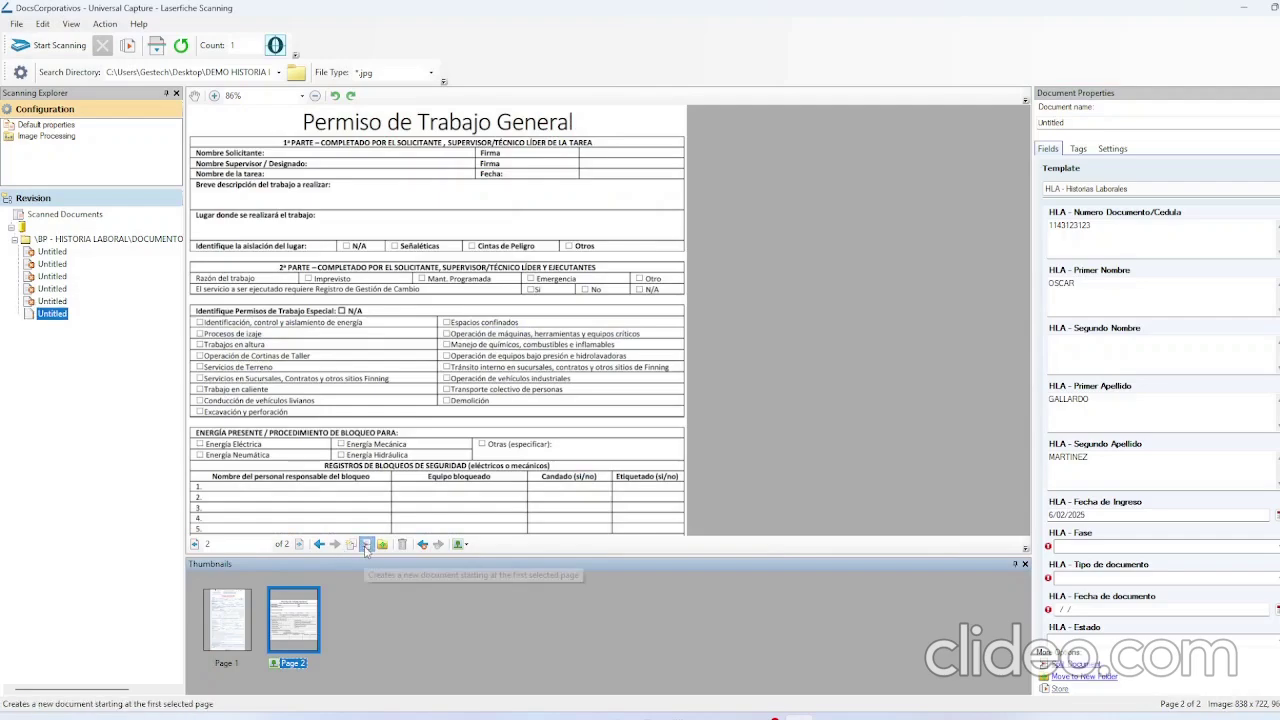
{"action": "left_click", "coordinate": [51, 265]}
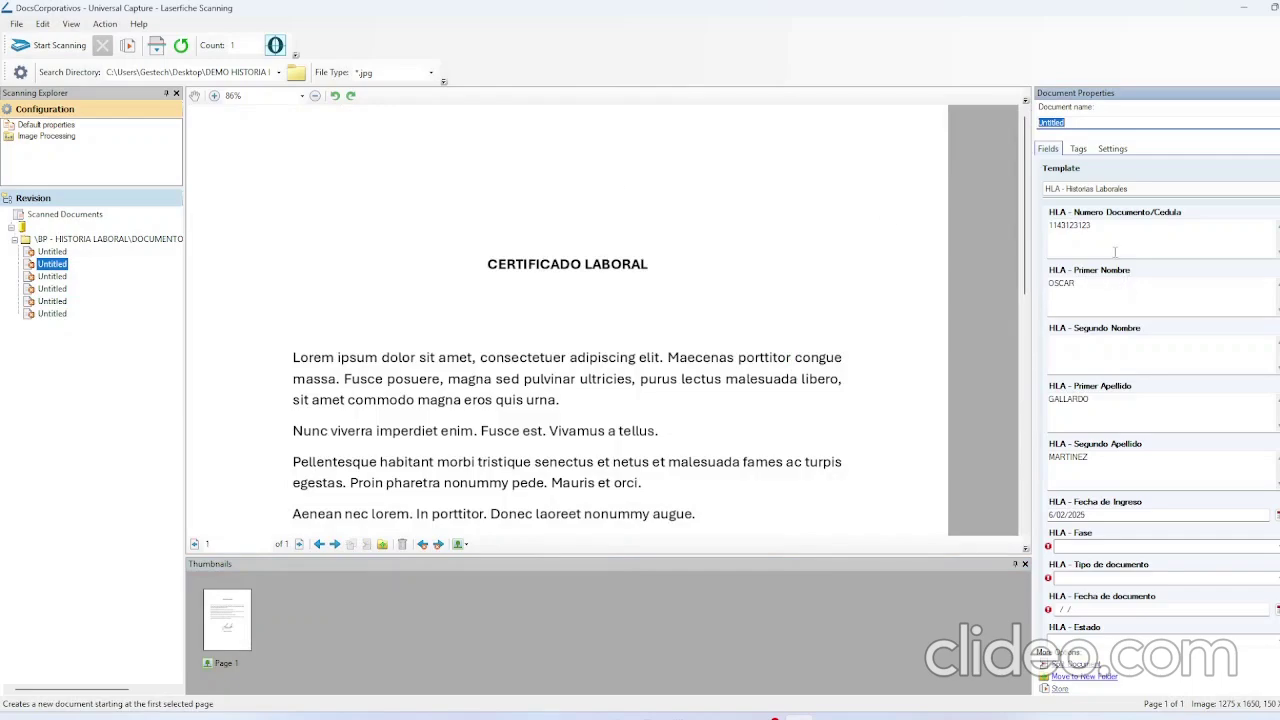
Set the ID card document's phase to 02. CONTRATACION and type to 19. Documento de identidad.
{"action": "scroll", "coordinate": [1113, 255], "scroll_direction": "down", "scroll_amount": 1}
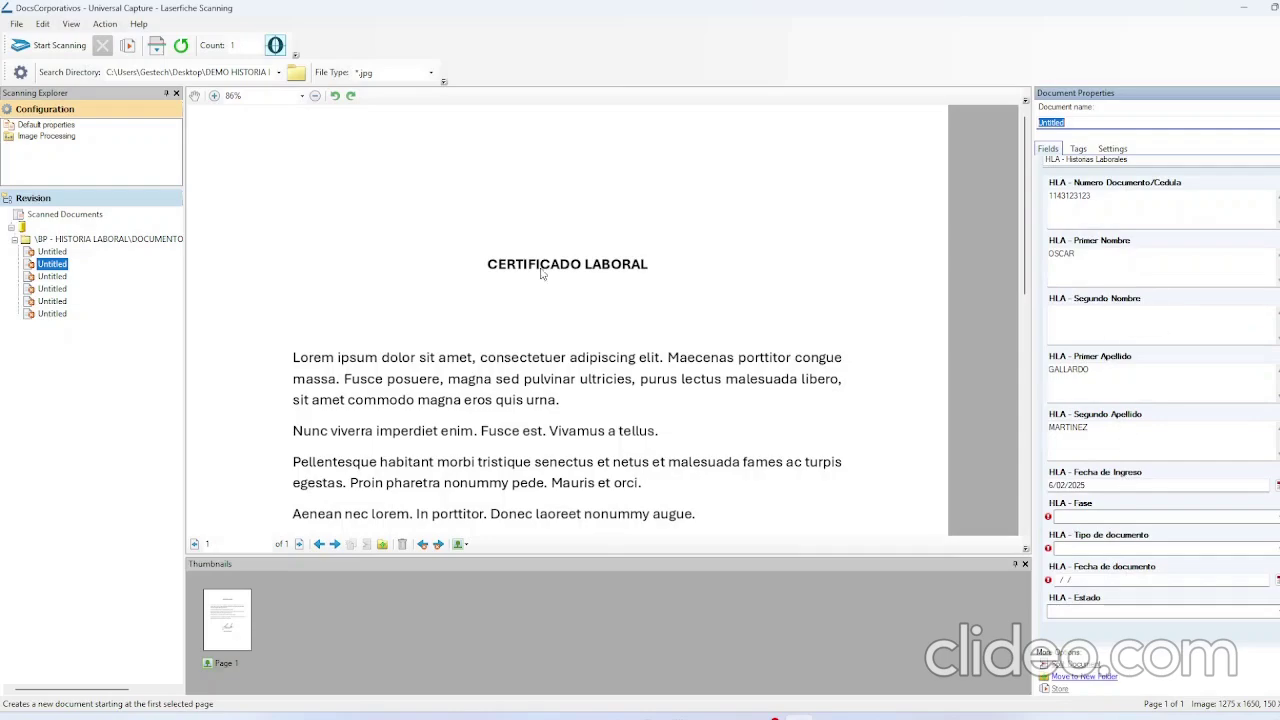
{"action": "left_click", "coordinate": [54, 252]}
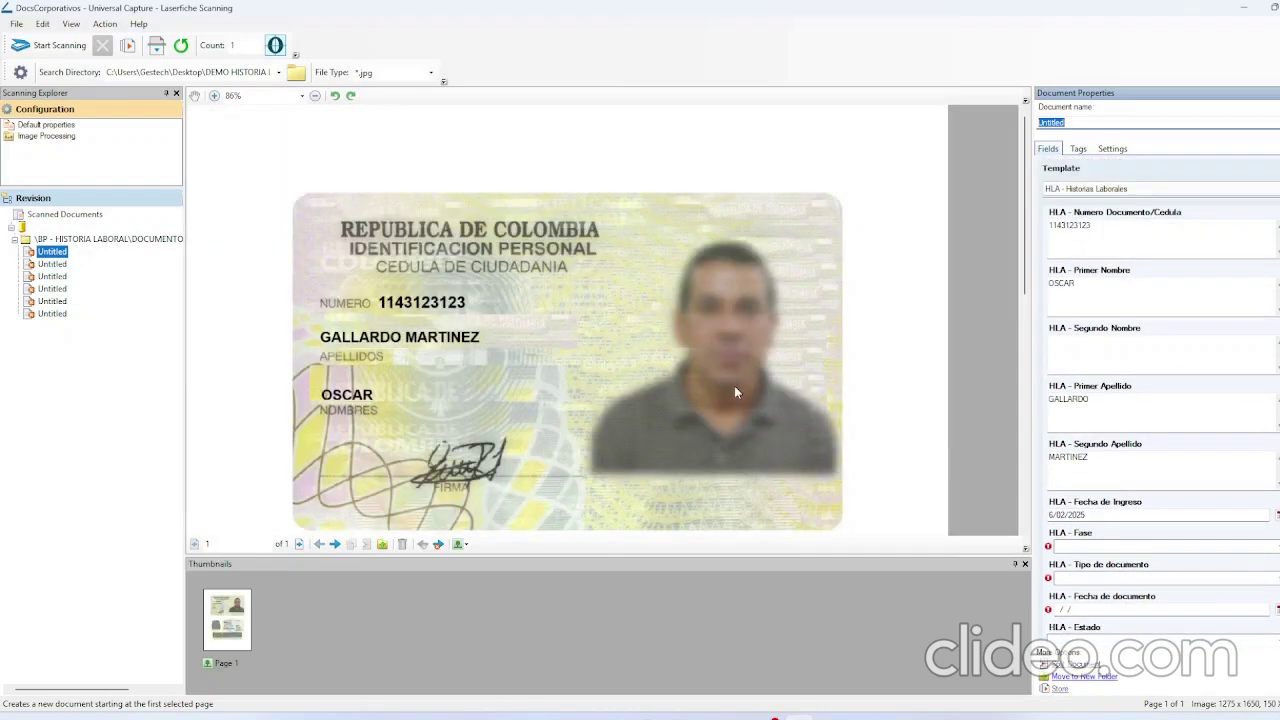
{"action": "scroll", "coordinate": [1168, 520], "scroll_direction": "down", "scroll_amount": 1}
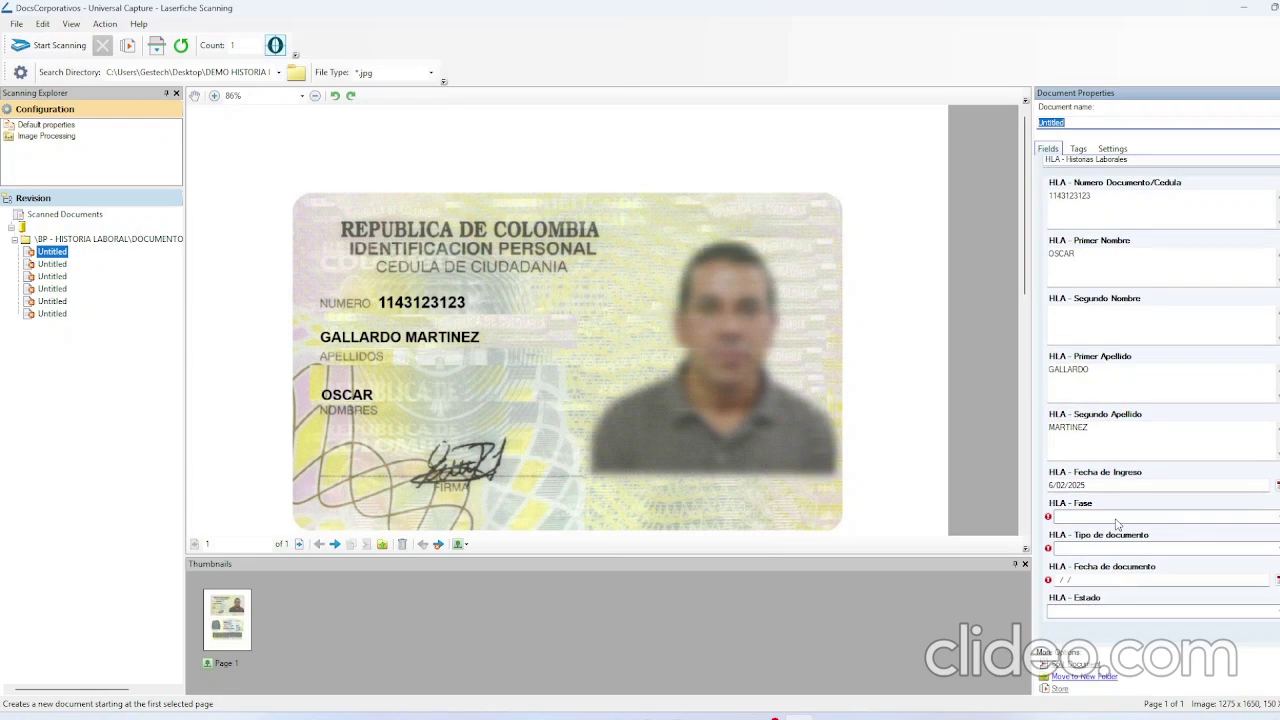
{"action": "left_click", "coordinate": [1118, 522]}
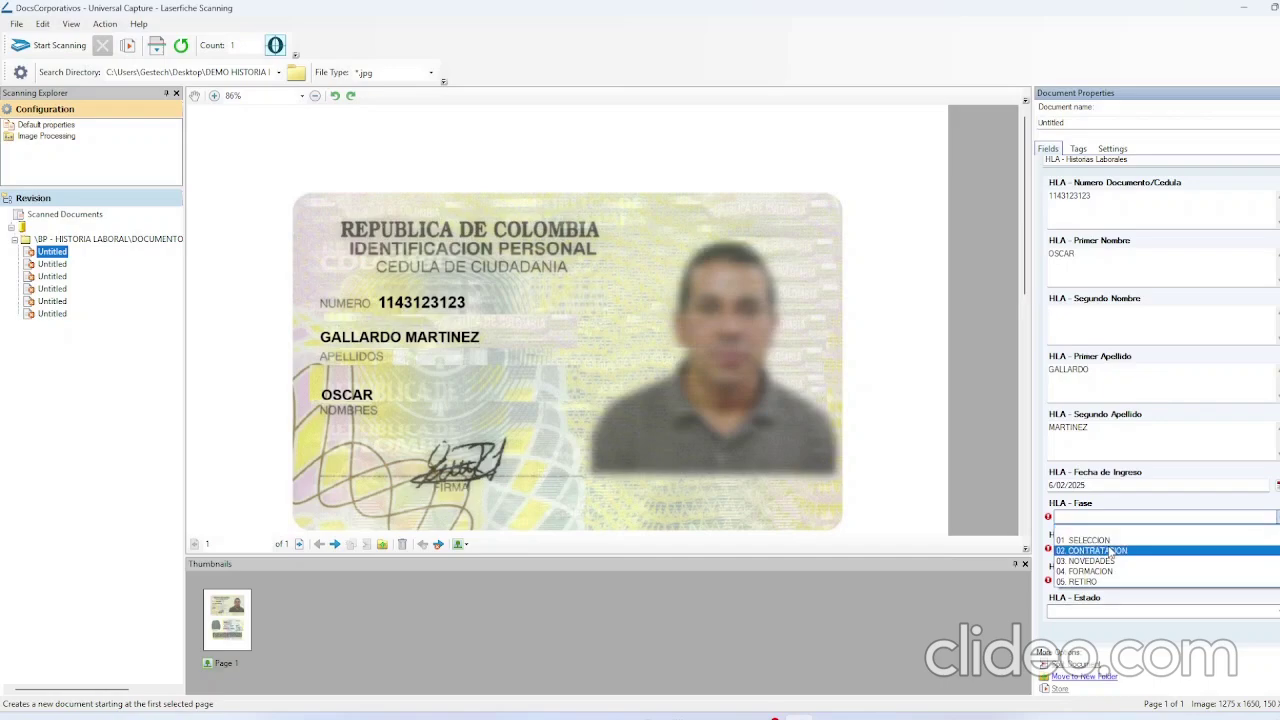
{"action": "left_click", "coordinate": [1113, 553]}
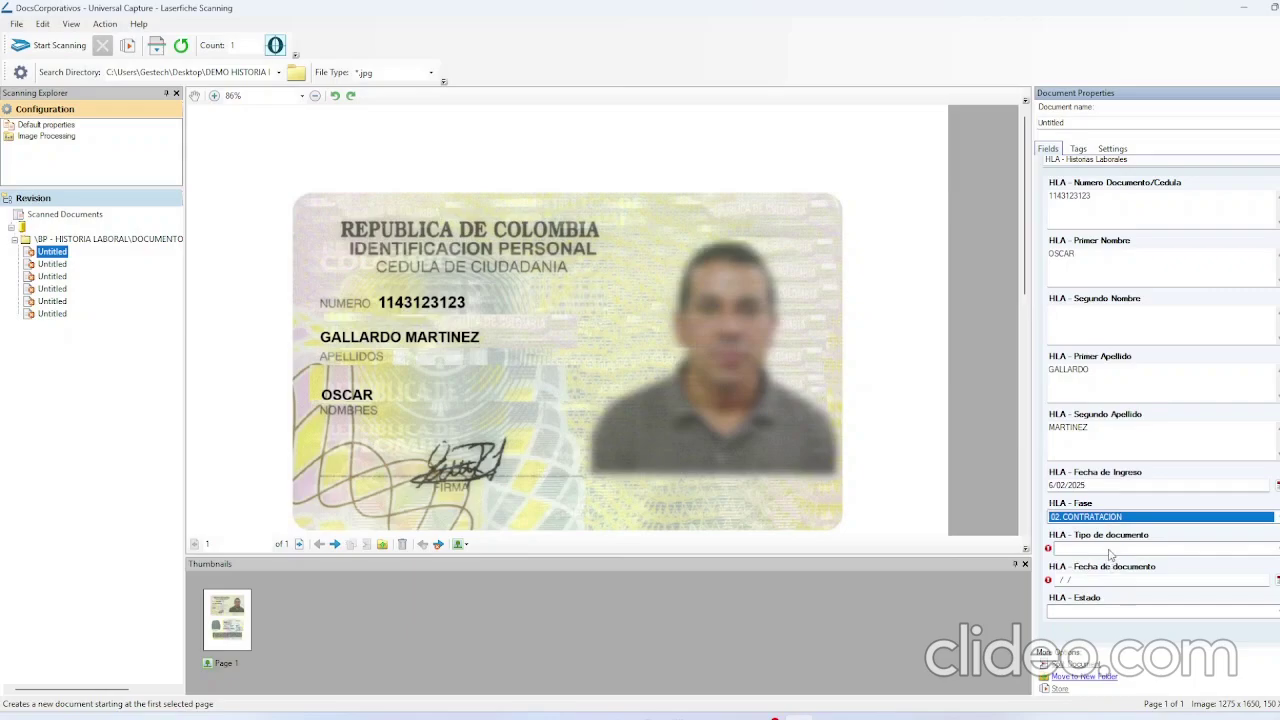
{"action": "left_click", "coordinate": [1110, 550]}
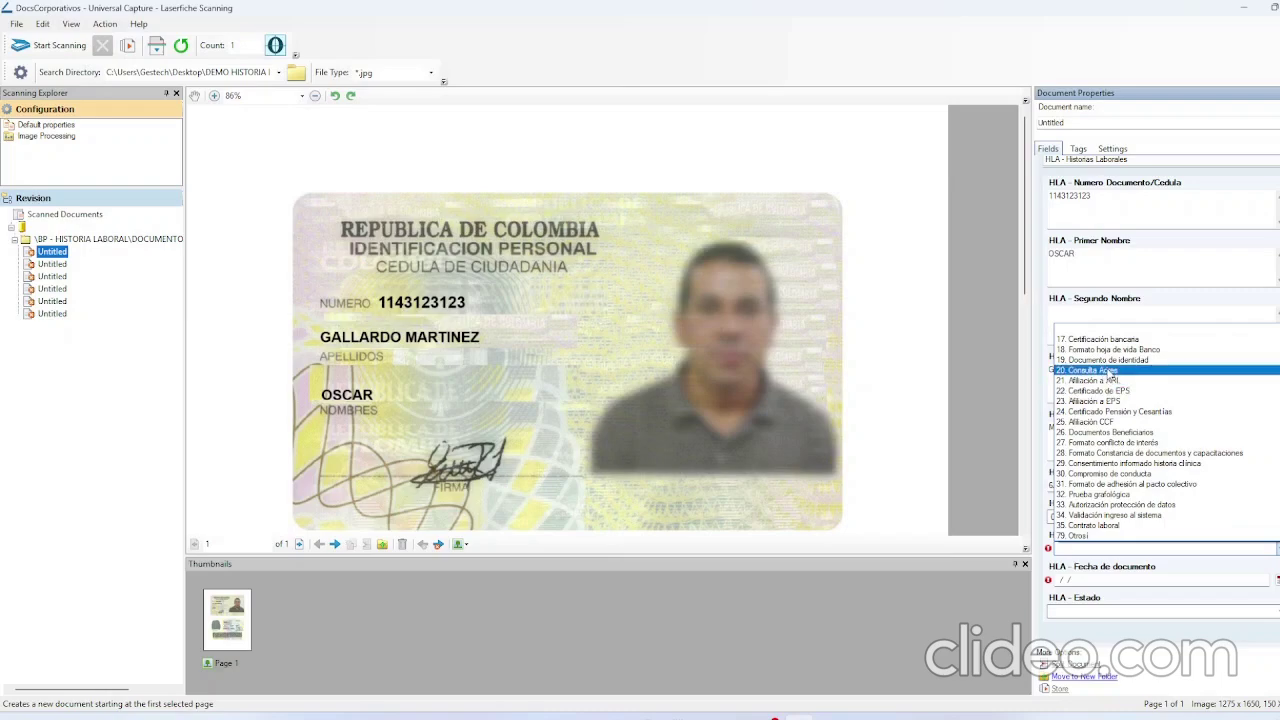
{"action": "left_click", "coordinate": [1108, 360]}
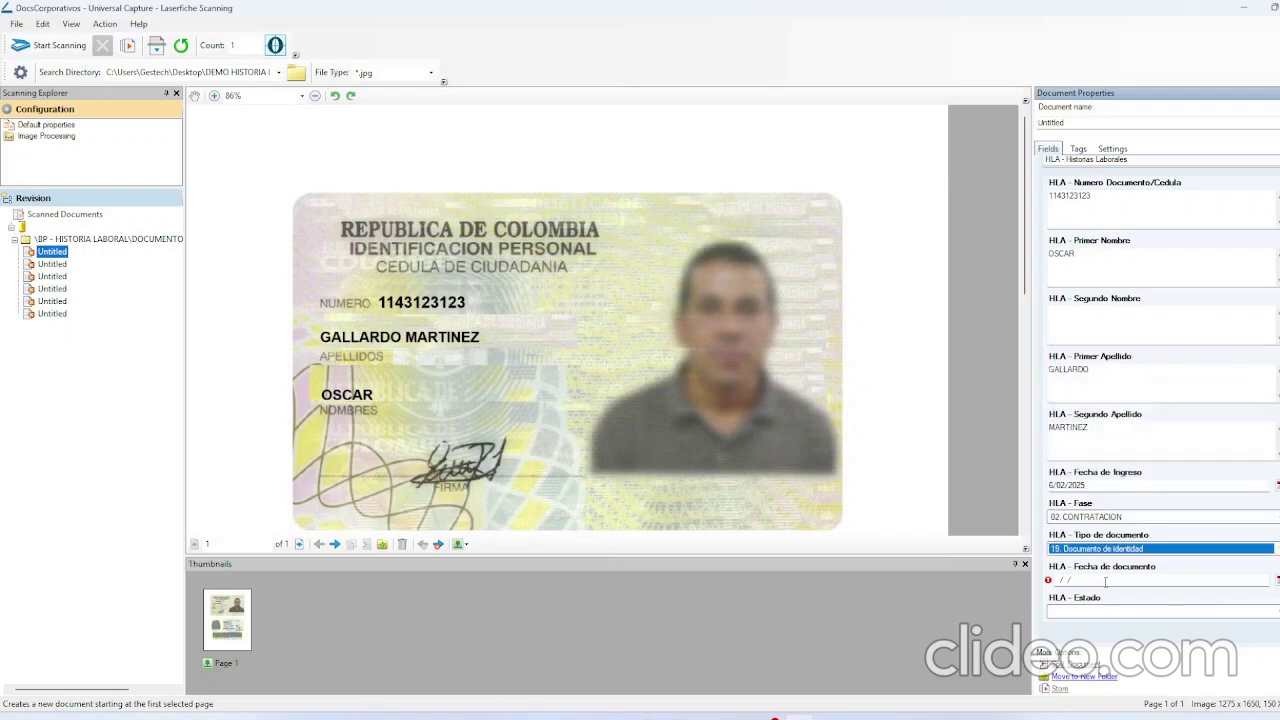
Date the ID card 3/02/2025, set status ACTIVO, and store it.
{"action": "scroll", "coordinate": [575, 385], "scroll_direction": "down", "scroll_amount": 2}
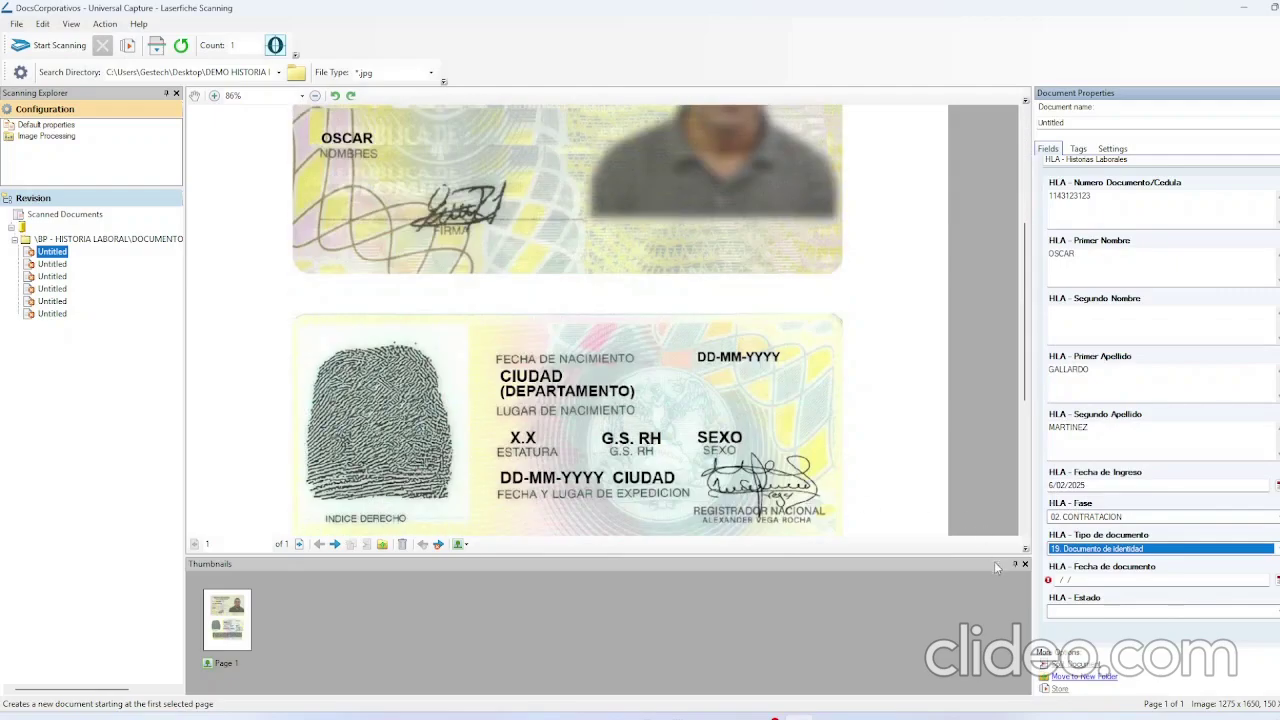
{"action": "left_click", "coordinate": [1276, 579]}
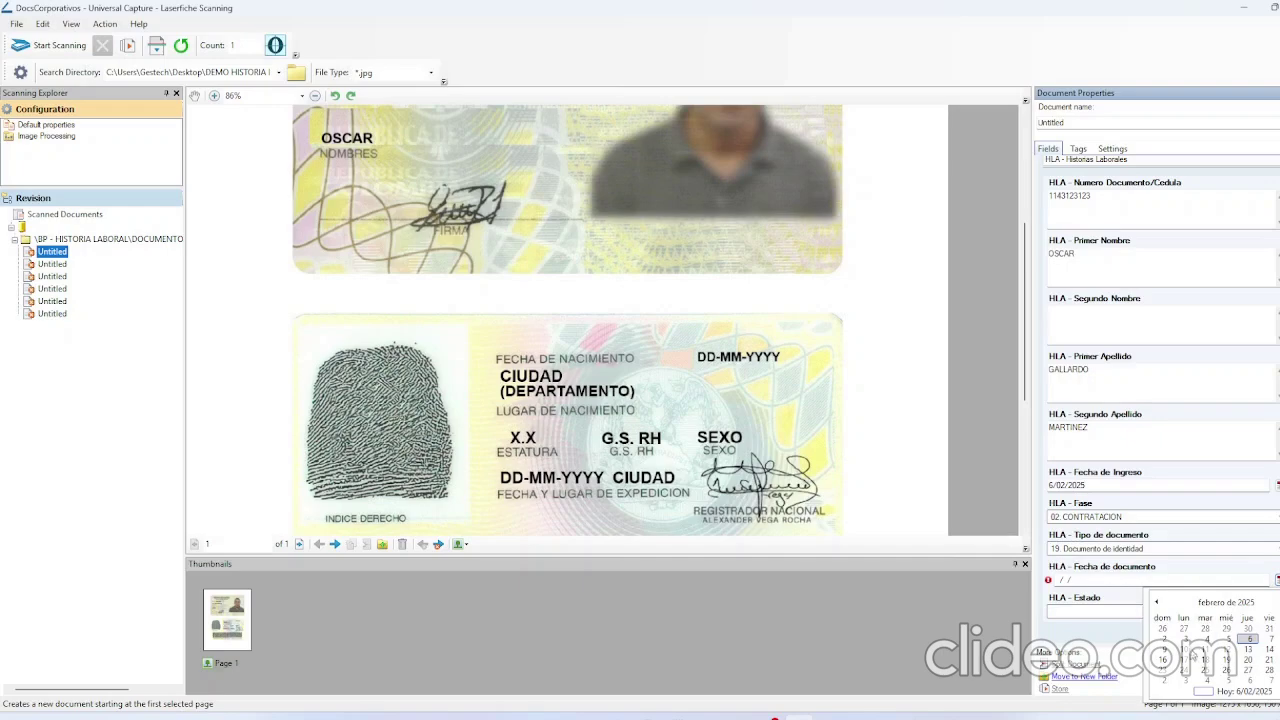
{"action": "left_click", "coordinate": [1186, 640]}
{"action": "left_click", "coordinate": [1115, 615]}
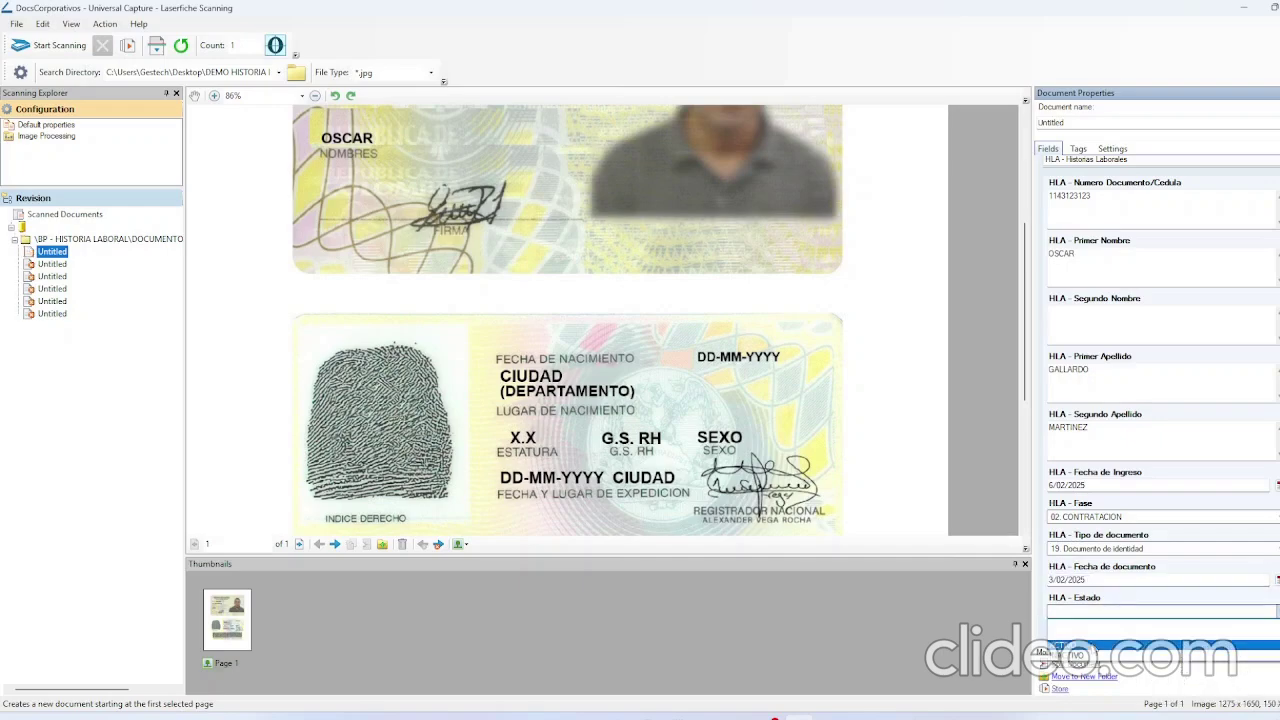
{"action": "left_click", "coordinate": [1072, 646]}
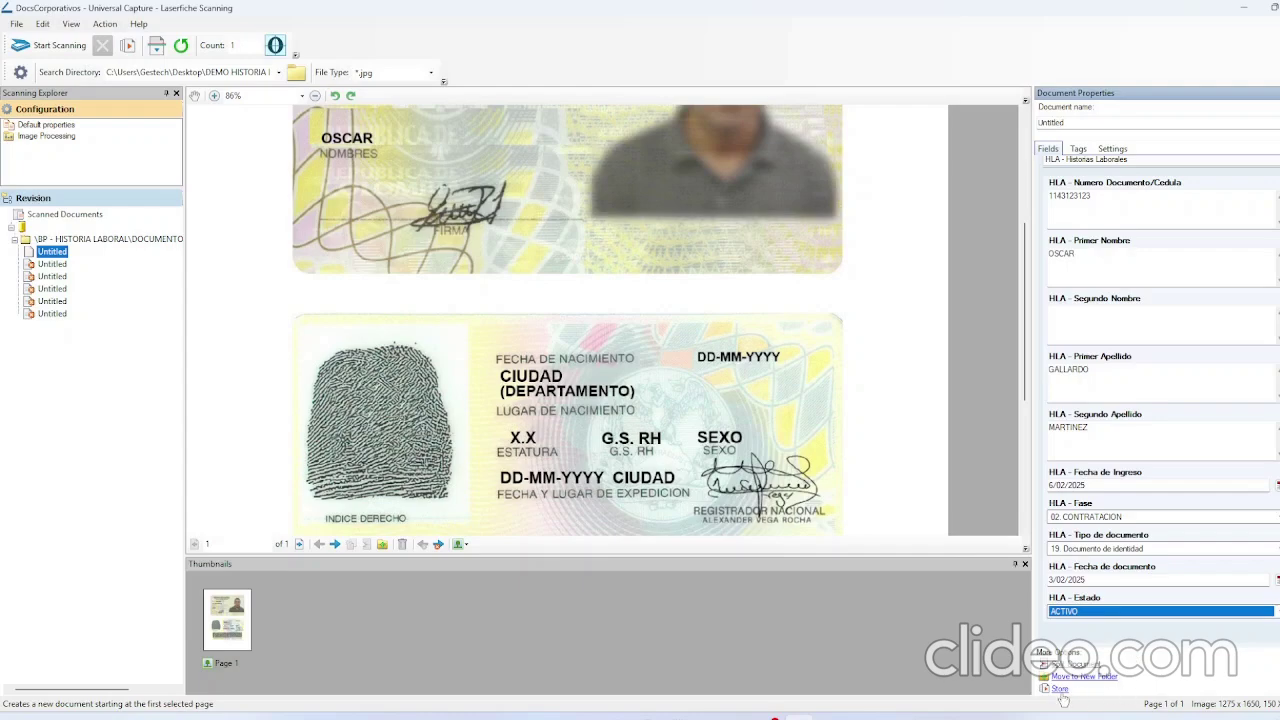
{"action": "left_click", "coordinate": [1060, 690]}
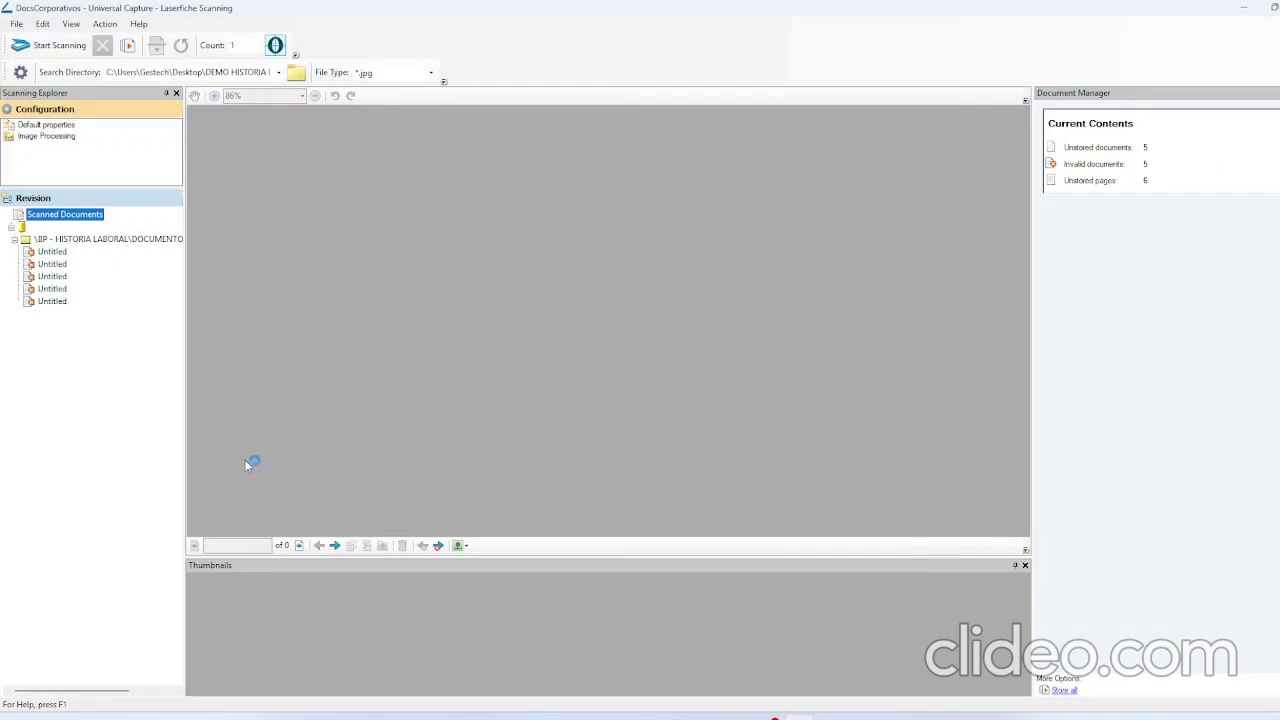
Tag the certificate as type 28 Formato Constancia de documentos y capacitaciones, dated 2/02/2025, ACTIVO, and store it.
{"action": "left_click", "coordinate": [50, 252]}
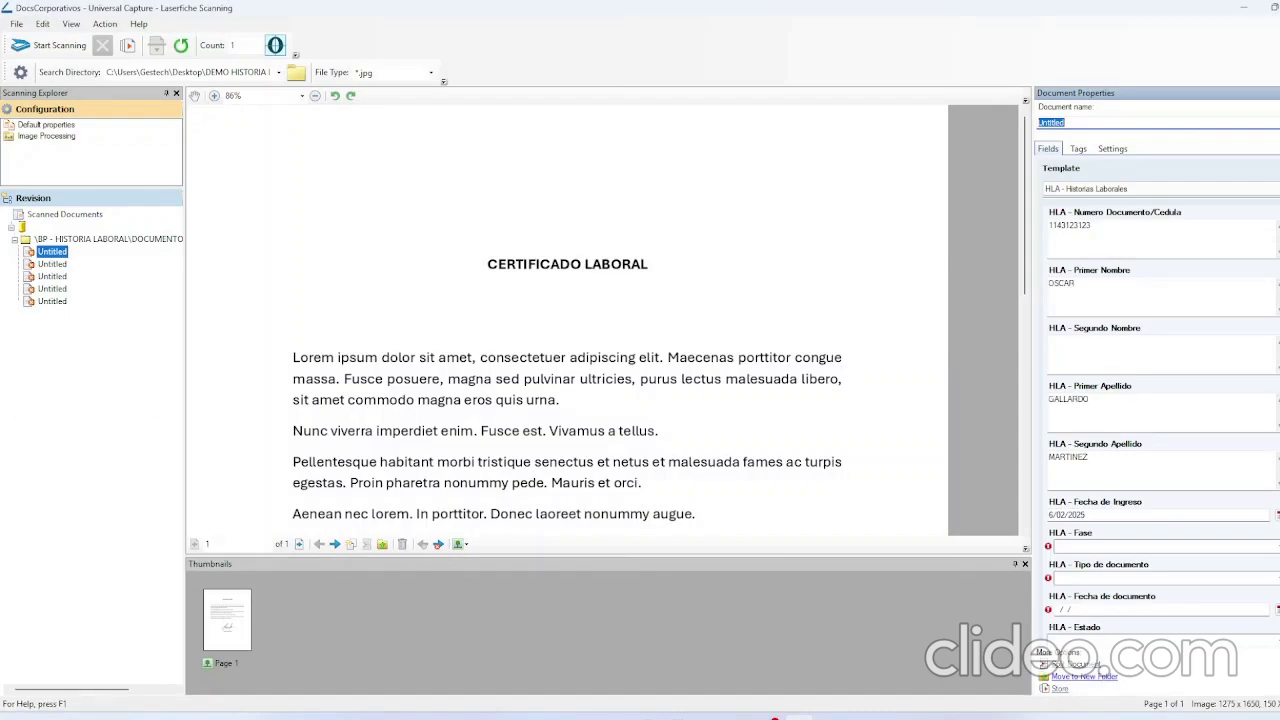
{"action": "left_click", "coordinate": [1085, 548]}
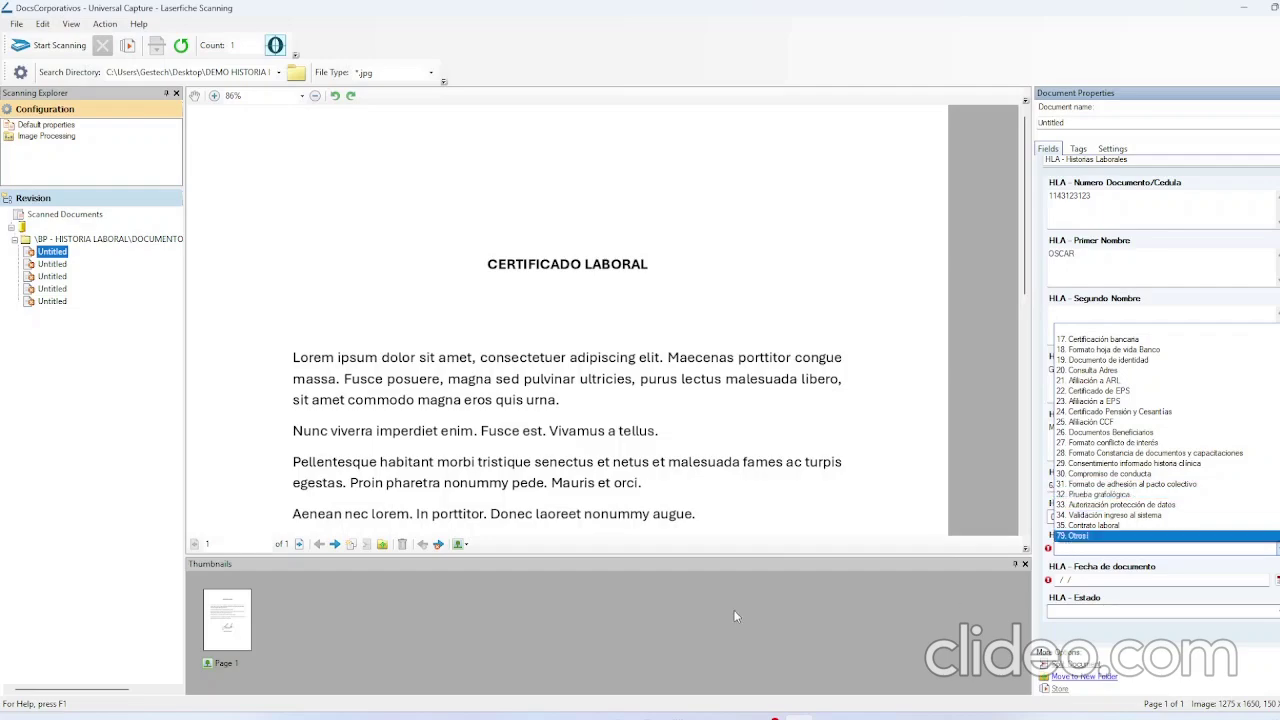
{"action": "left_click", "coordinate": [1130, 453]}
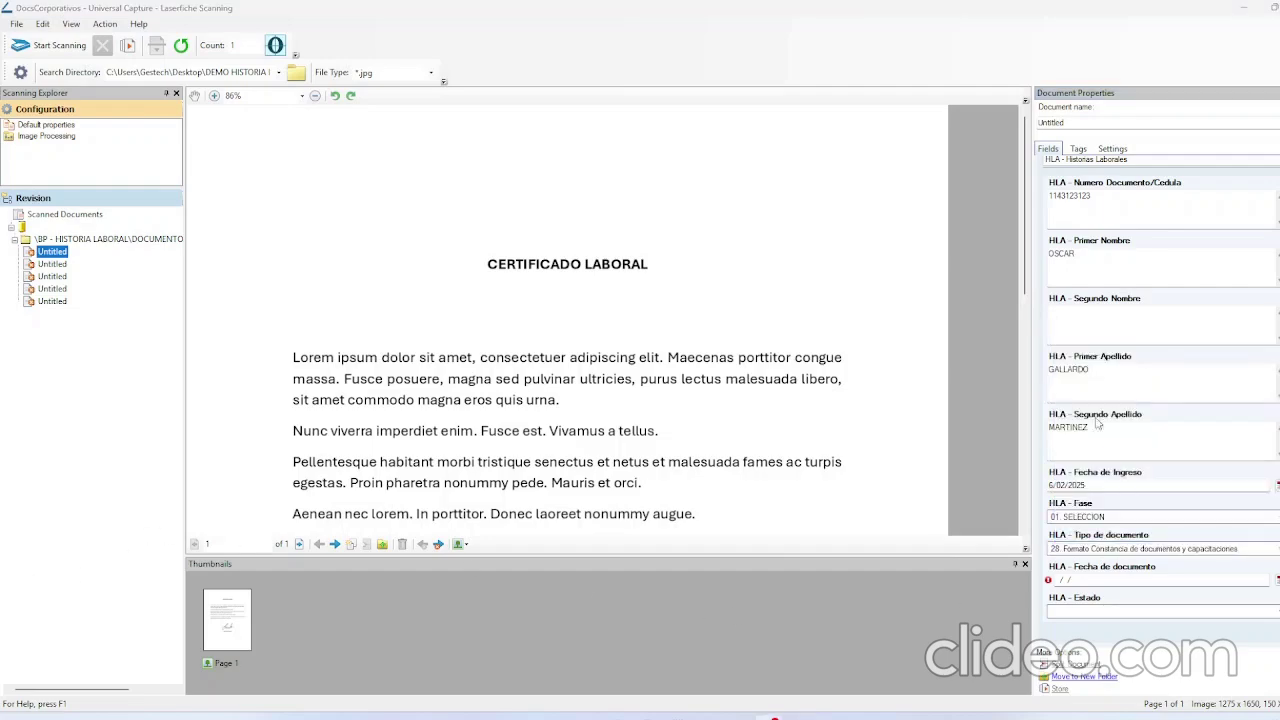
{"action": "left_click", "coordinate": [1277, 580]}
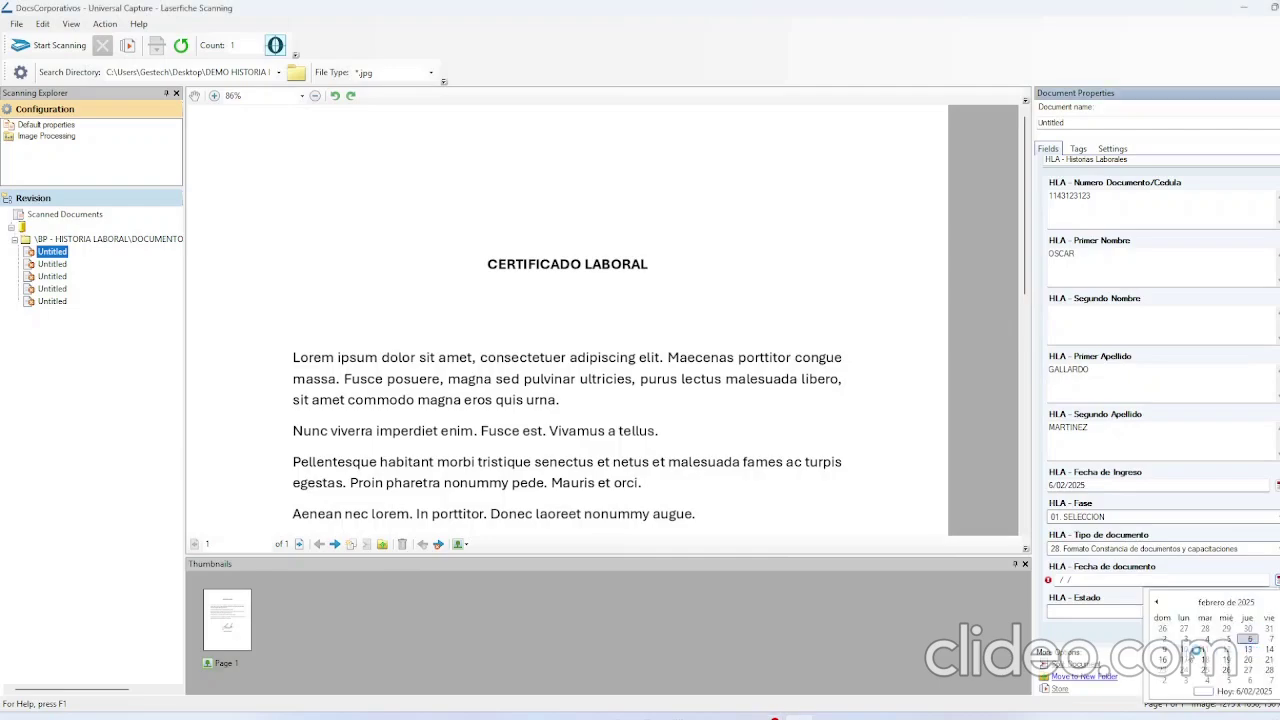
{"action": "left_click", "coordinate": [1177, 645]}
{"action": "left_click", "coordinate": [1110, 613]}
{"action": "left_click", "coordinate": [1095, 643]}
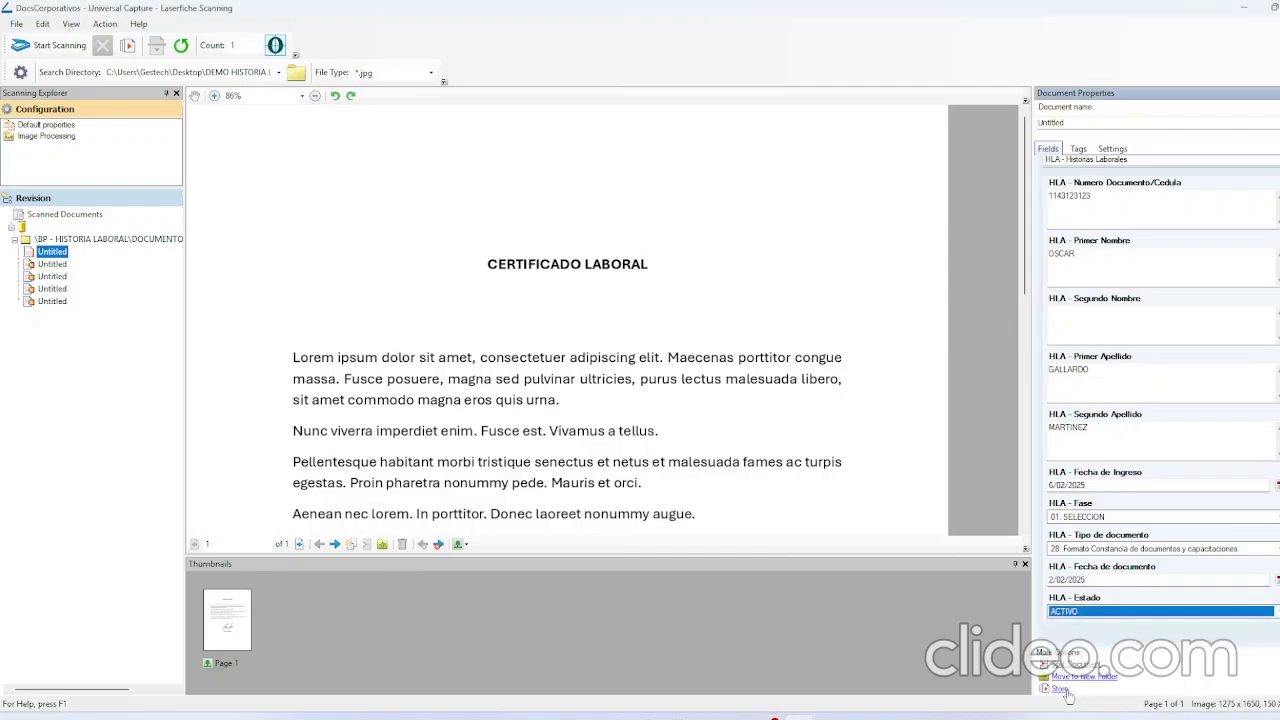
{"action": "left_click", "coordinate": [1061, 689]}
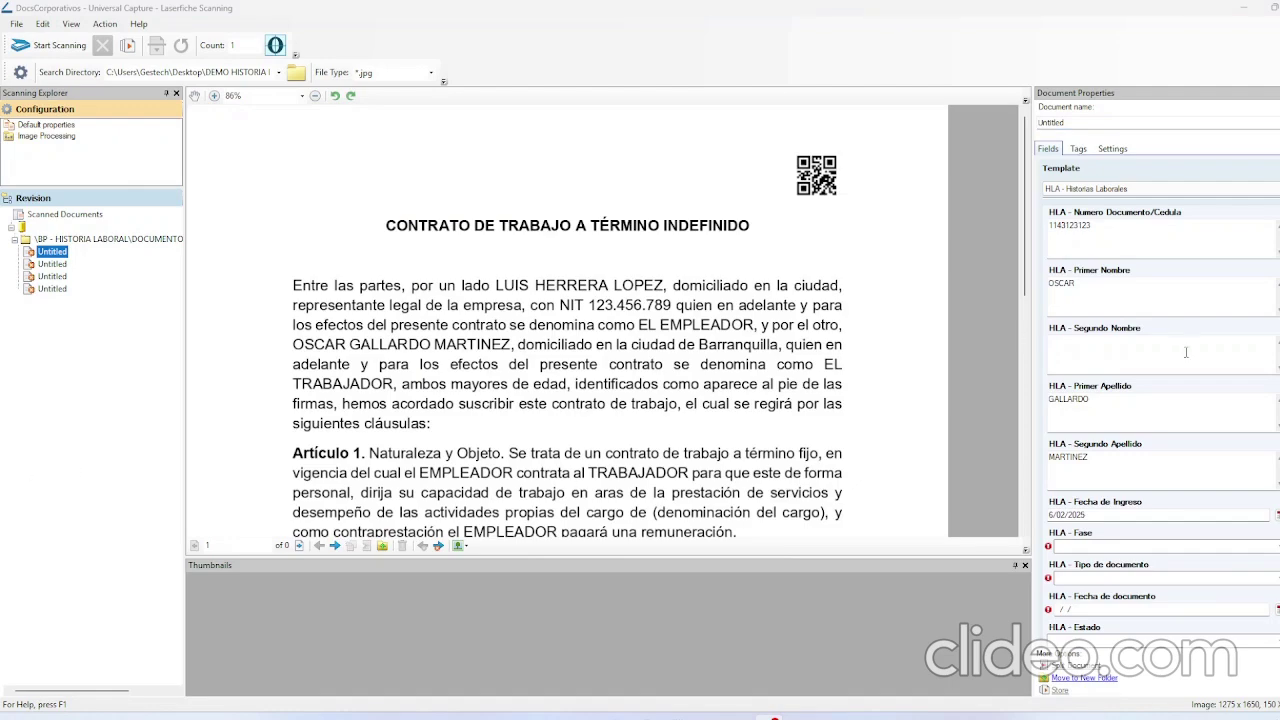
Set the contract's phase to 02 CONTRATACION and type to 35. Contrato laboral.
{"action": "scroll", "coordinate": [1127, 483], "scroll_direction": "down", "scroll_amount": 1}
{"action": "left_click", "coordinate": [1108, 518]}
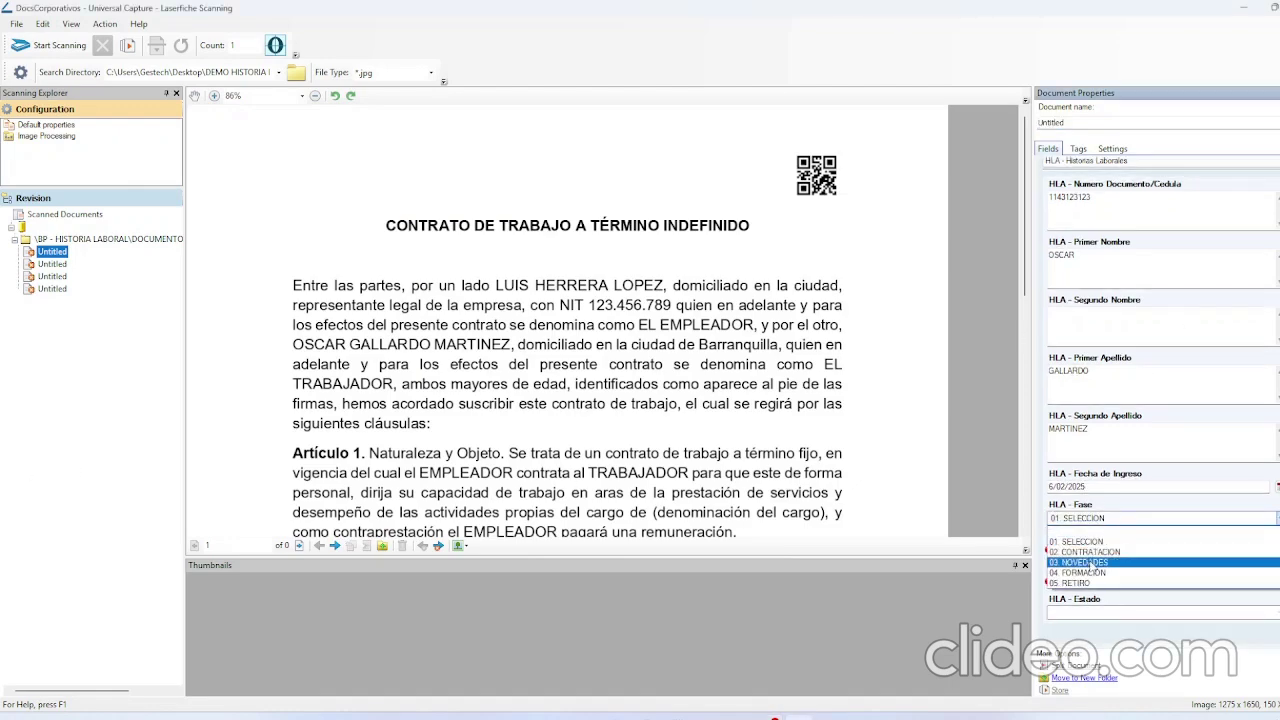
{"action": "left_click", "coordinate": [1101, 555]}
{"action": "left_click", "coordinate": [1100, 552]}
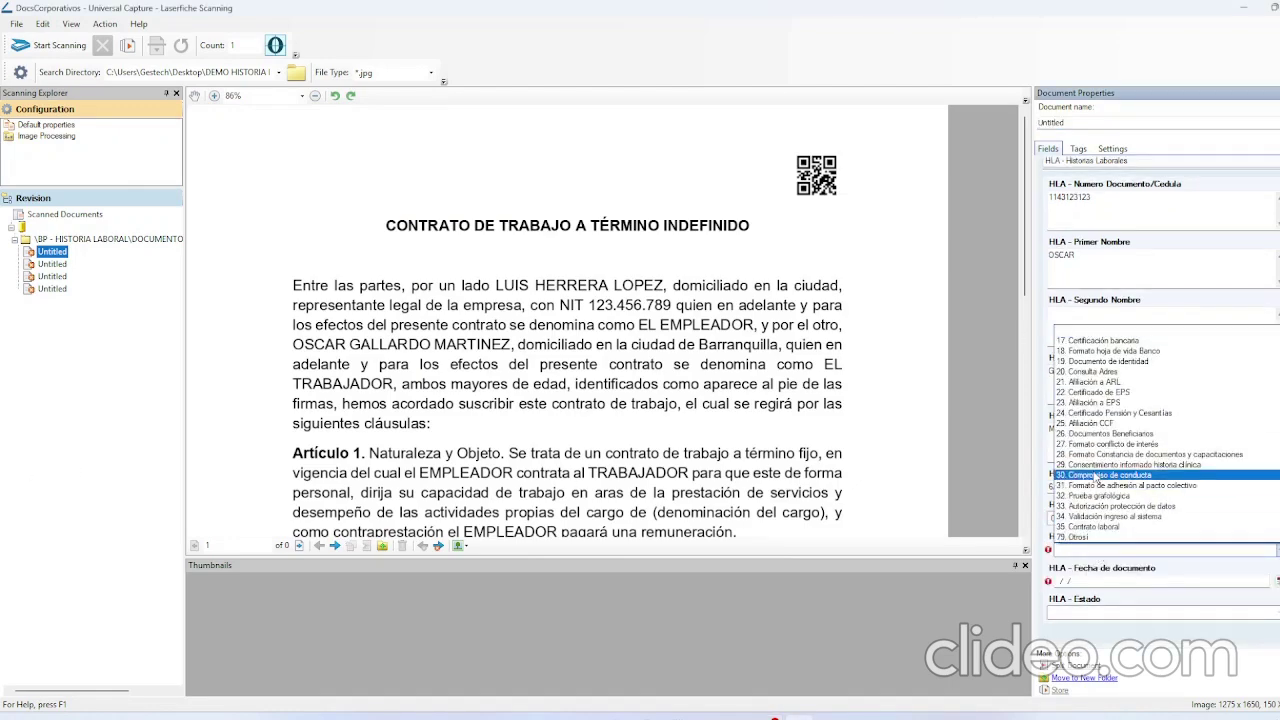
{"action": "left_click", "coordinate": [1089, 528]}
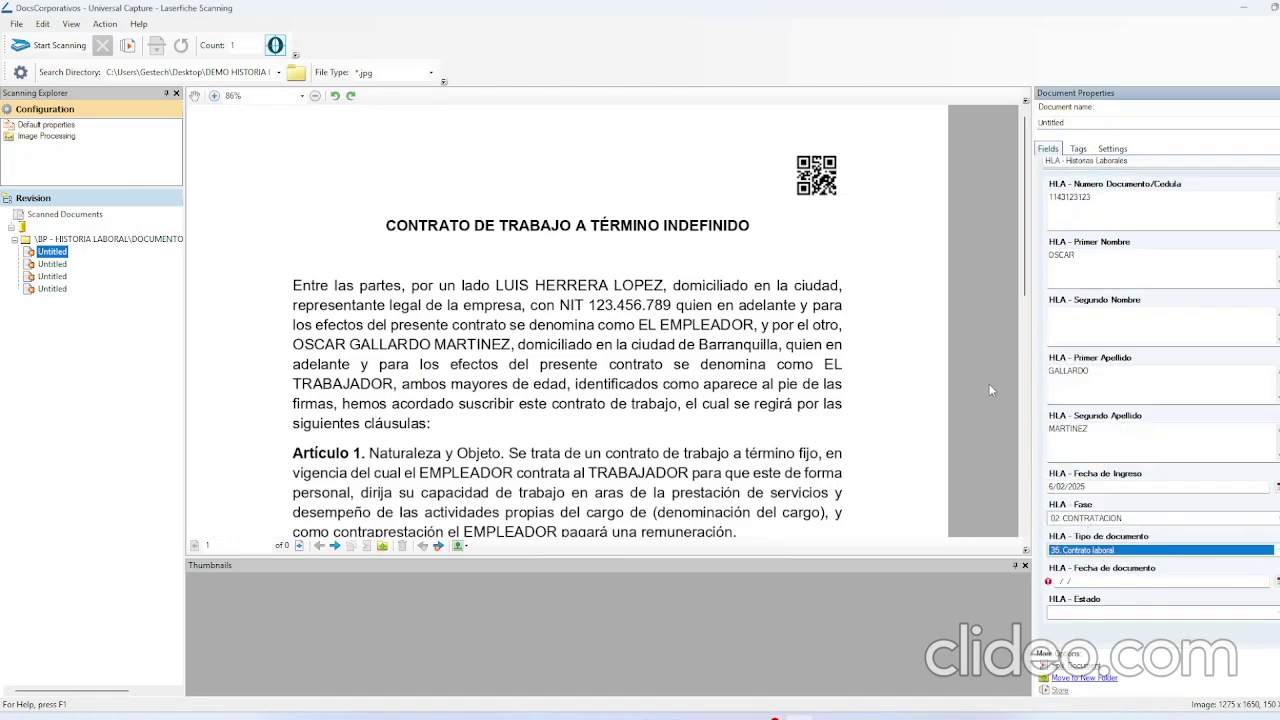
Date the contract 8 January 2025, set status ACTIVO, and store it.
{"action": "scroll", "coordinate": [962, 361], "scroll_direction": "down", "scroll_amount": 10}
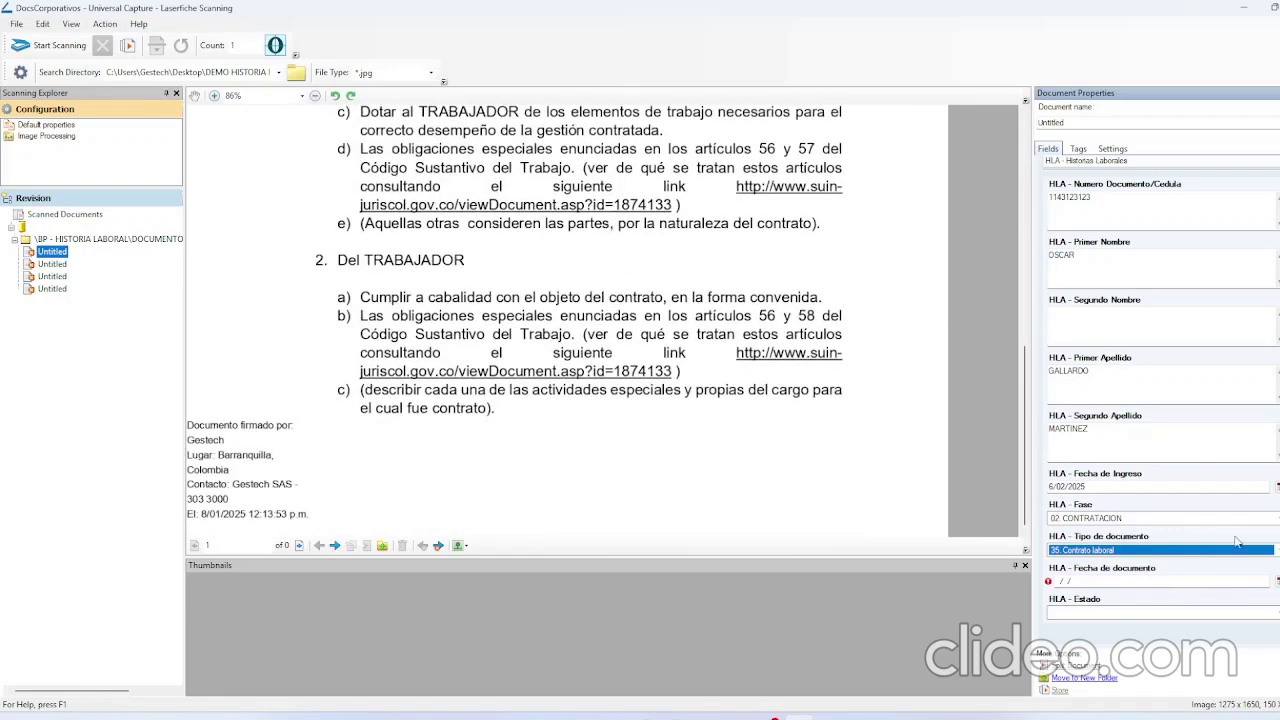
{"action": "left_click", "coordinate": [1276, 581]}
{"action": "left_click", "coordinate": [1157, 605]}
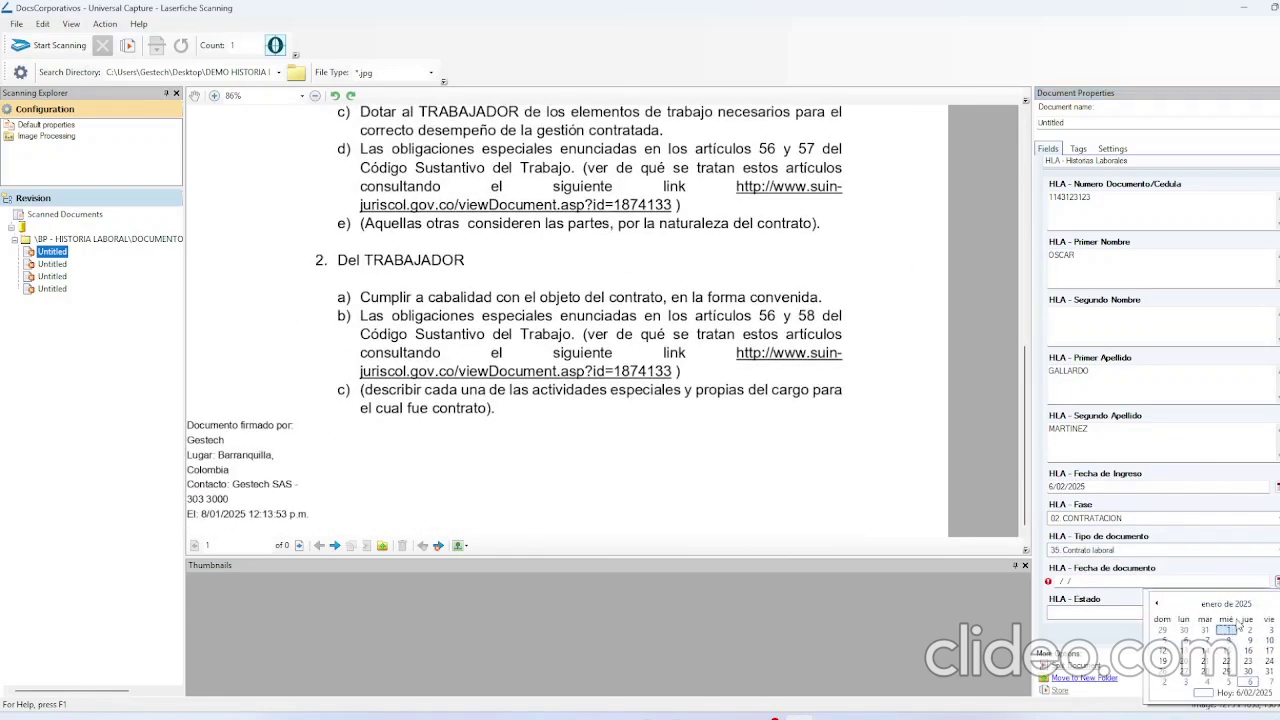
{"action": "left_click", "coordinate": [1229, 641]}
{"action": "left_click", "coordinate": [1150, 613]}
{"action": "left_click", "coordinate": [1150, 650]}
{"action": "left_click", "coordinate": [1058, 690]}
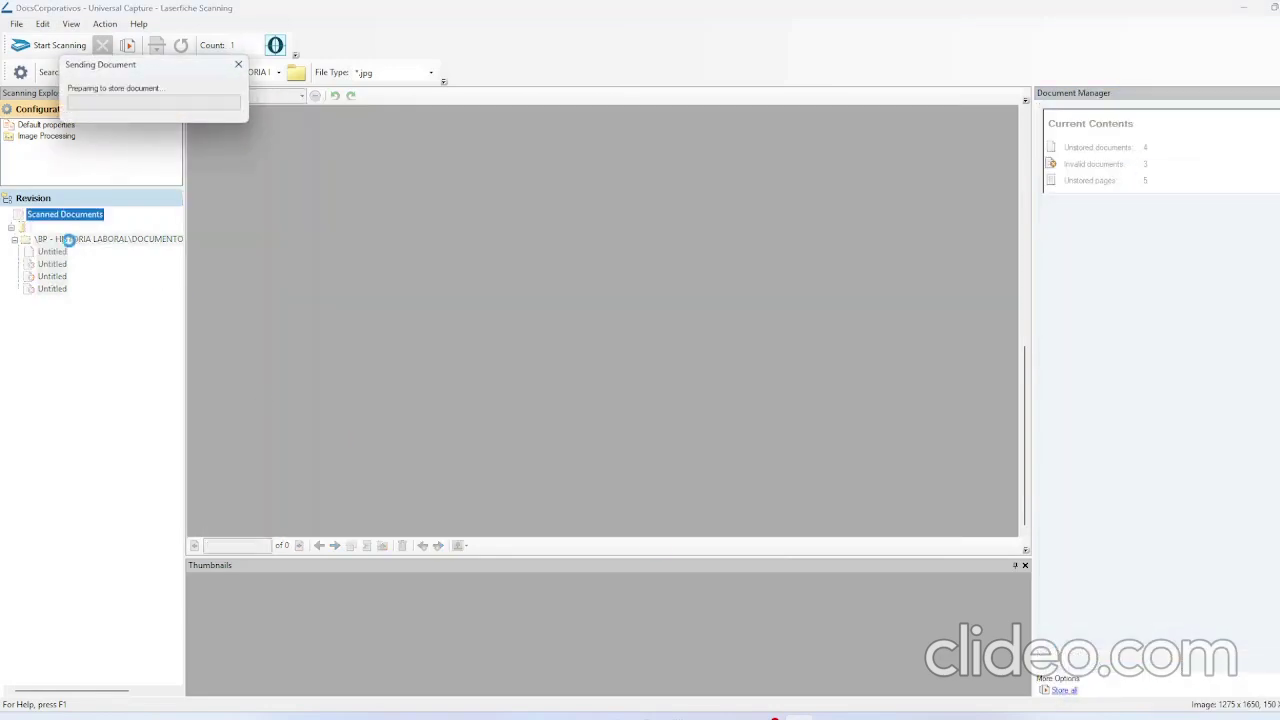
{"action": "left_click", "coordinate": [52, 252]}
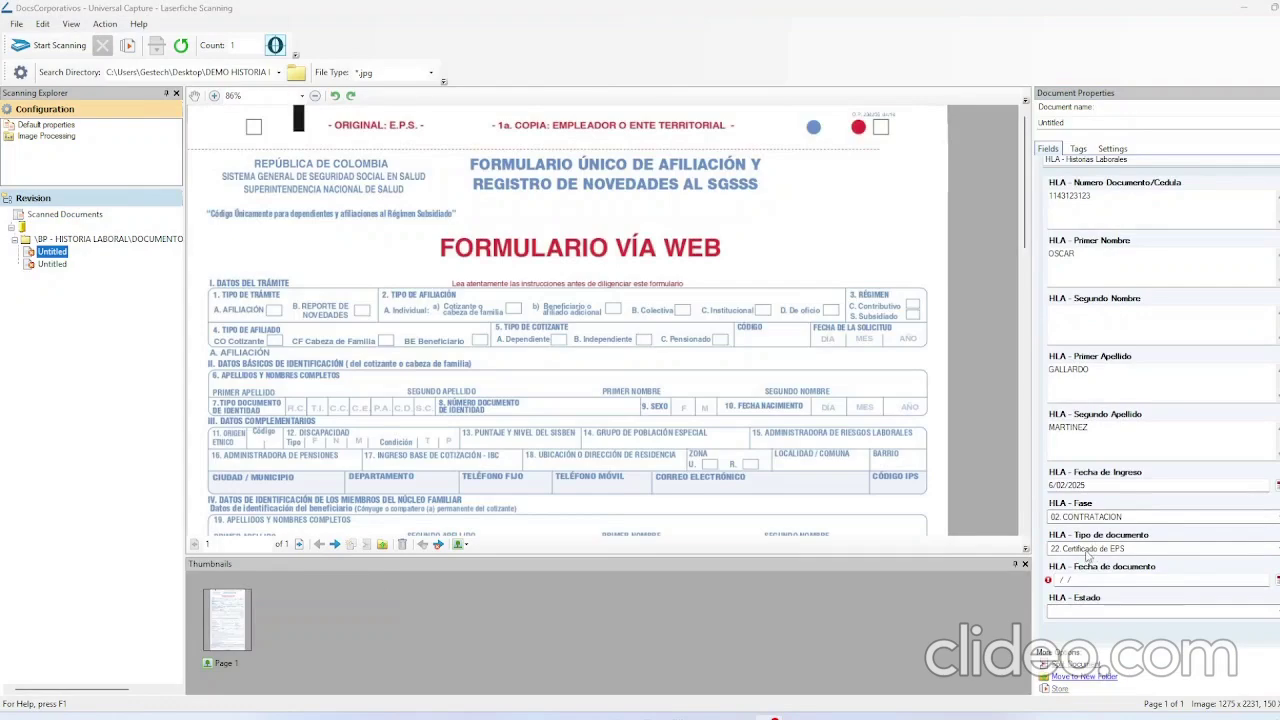
Date the EPS form 4 February 2025, mark it ACTIVO, store it, and select the work permit.
{"action": "left_click", "coordinate": [1276, 580]}
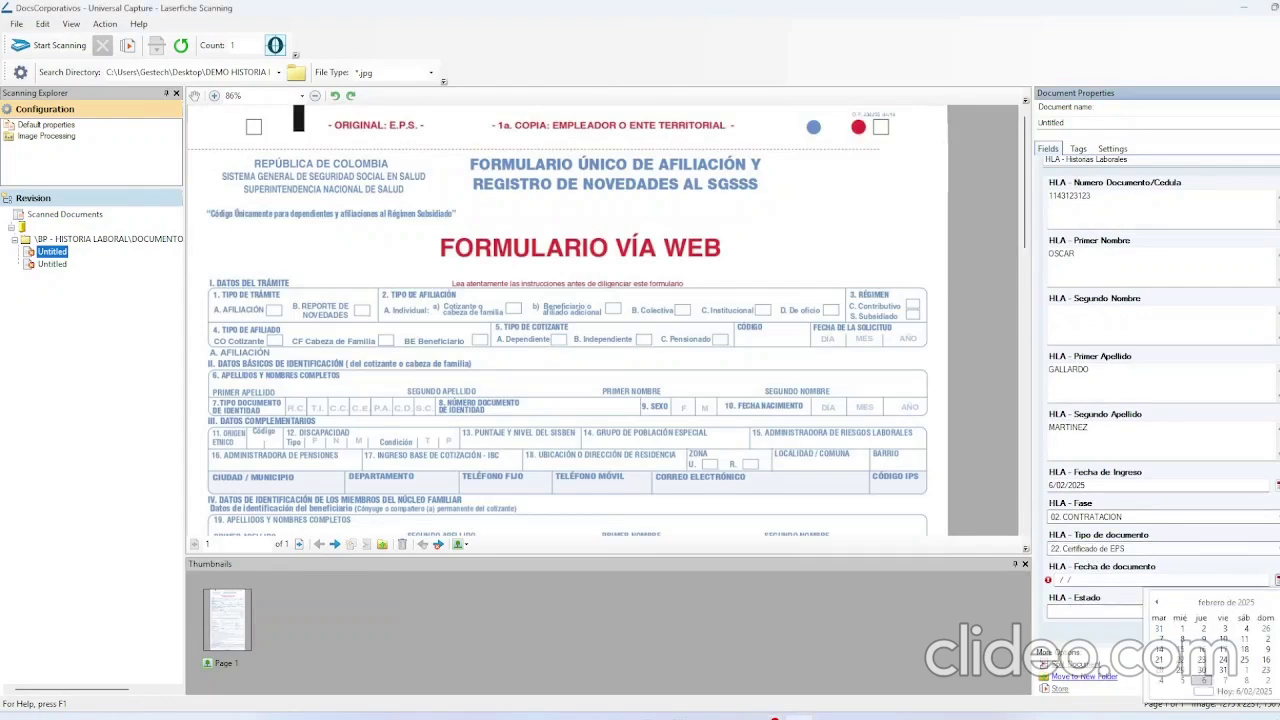
{"action": "left_click", "coordinate": [1192, 641]}
{"action": "left_click", "coordinate": [1113, 612]}
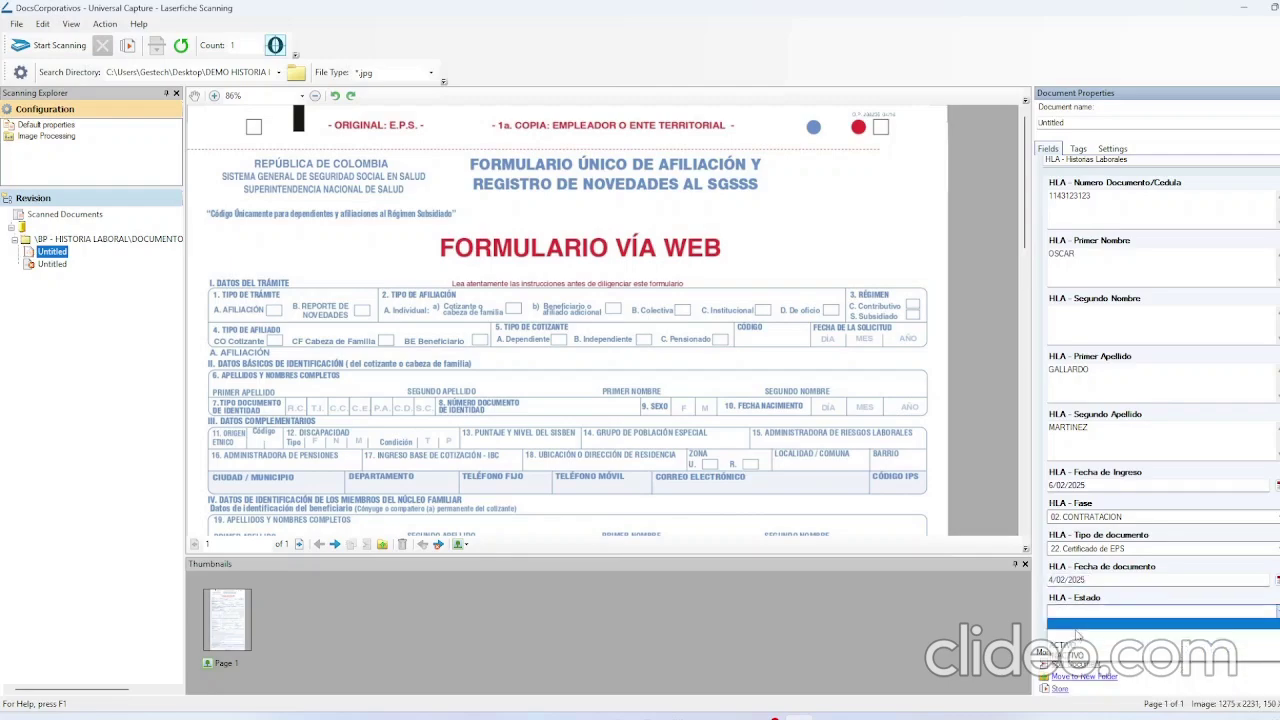
{"action": "left_click", "coordinate": [1078, 649]}
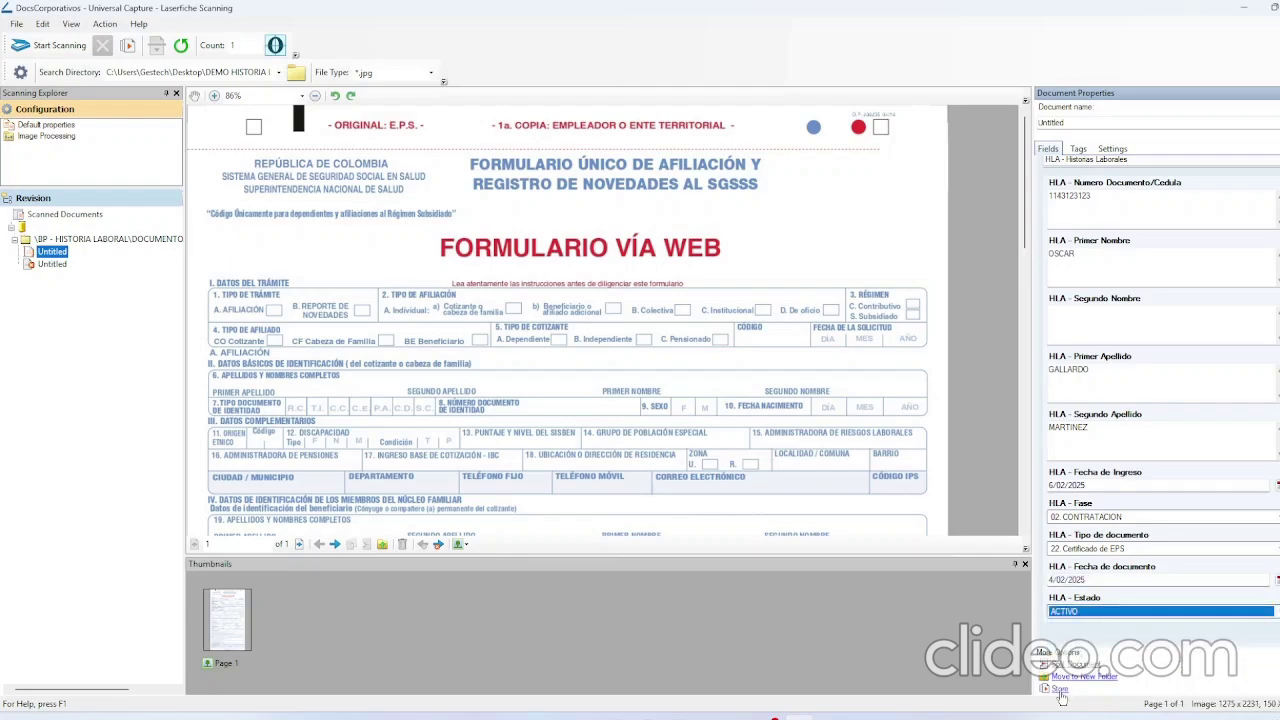
{"action": "left_click", "coordinate": [1060, 690]}
{"action": "left_click", "coordinate": [52, 252]}
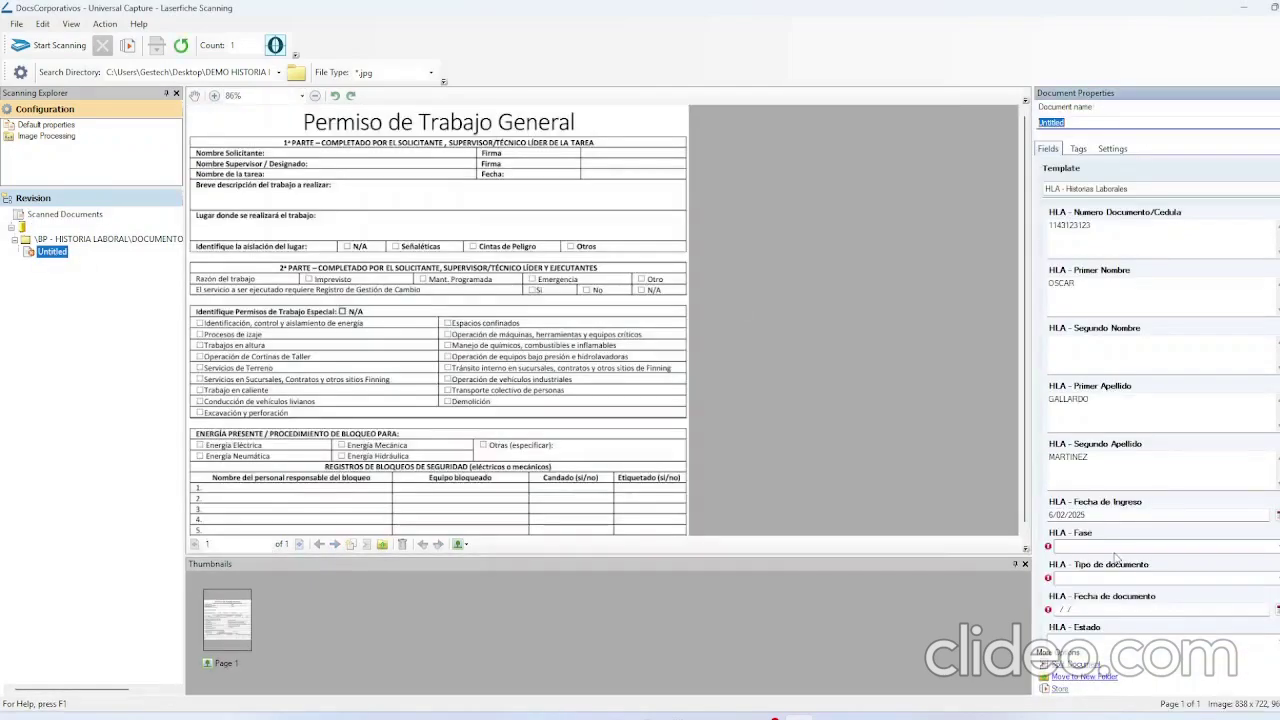
Tag the work permit as 03. NOVEDADES, 47. Permisos, dated 5/02/2025, ACTIVO, and store it.
{"action": "left_click", "coordinate": [1114, 552]}
{"action": "left_click", "coordinate": [1115, 566]}
{"action": "left_click", "coordinate": [1114, 550]}
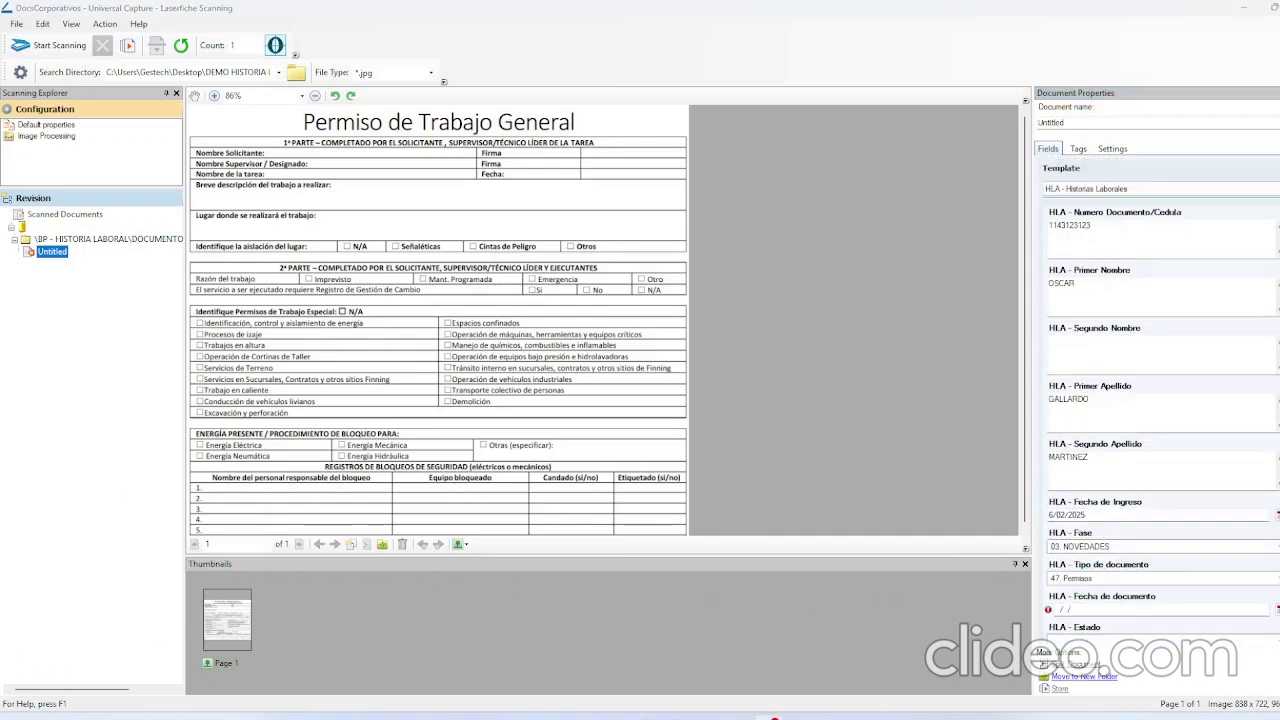
{"action": "left_click", "coordinate": [1092, 584]}
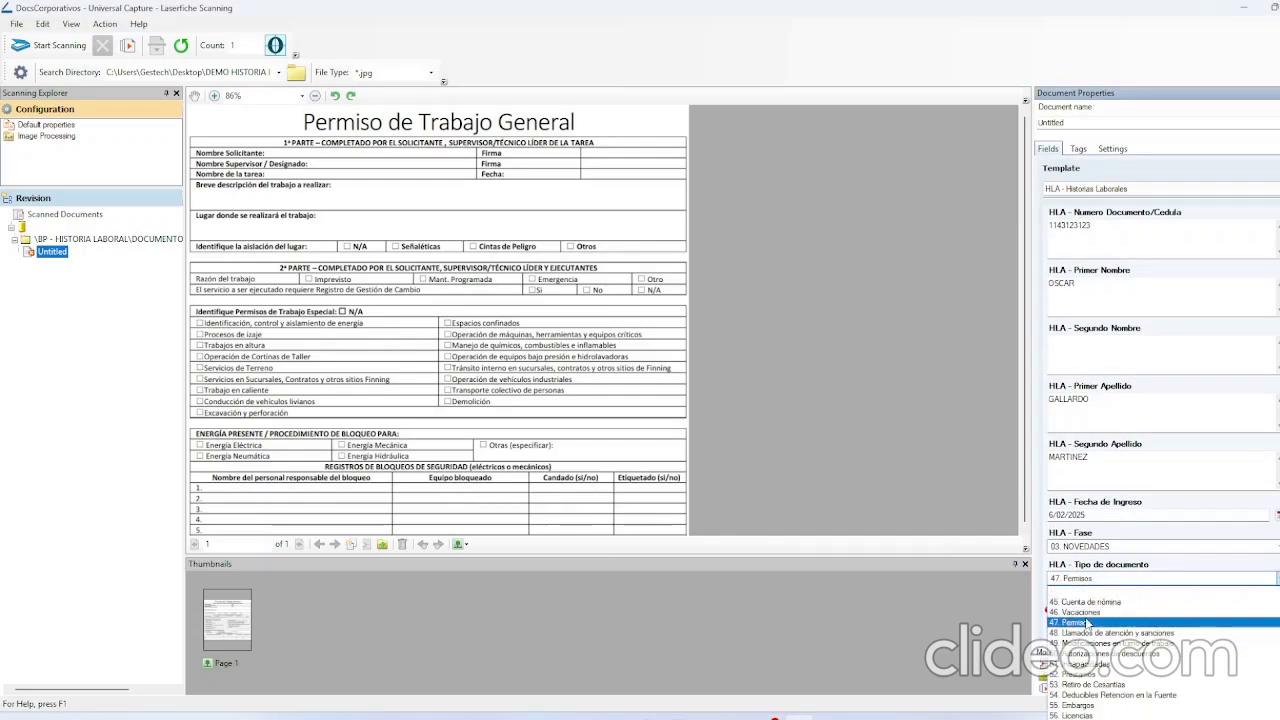
{"action": "left_click", "coordinate": [1087, 623]}
{"action": "left_click", "coordinate": [1257, 610]}
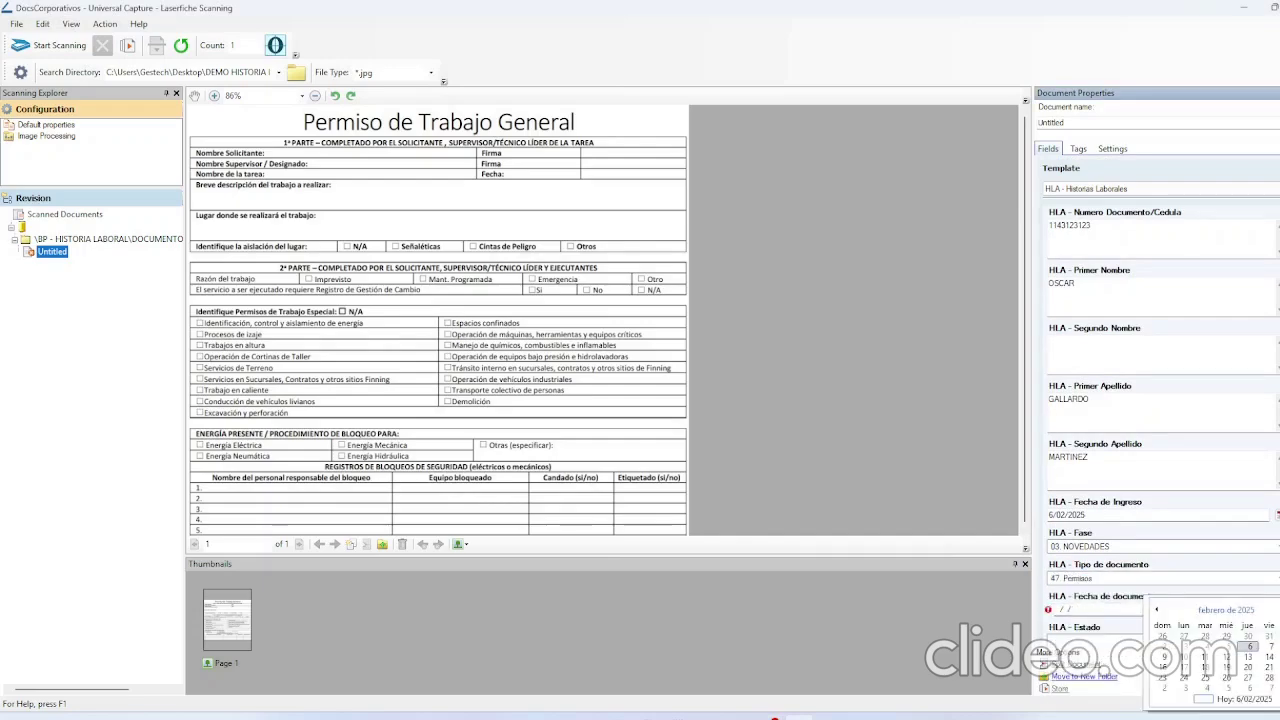
{"action": "left_click", "coordinate": [1226, 647]}
{"action": "scroll", "coordinate": [1094, 611], "scroll_direction": "down", "scroll_amount": 1}
{"action": "left_click", "coordinate": [1094, 611]}
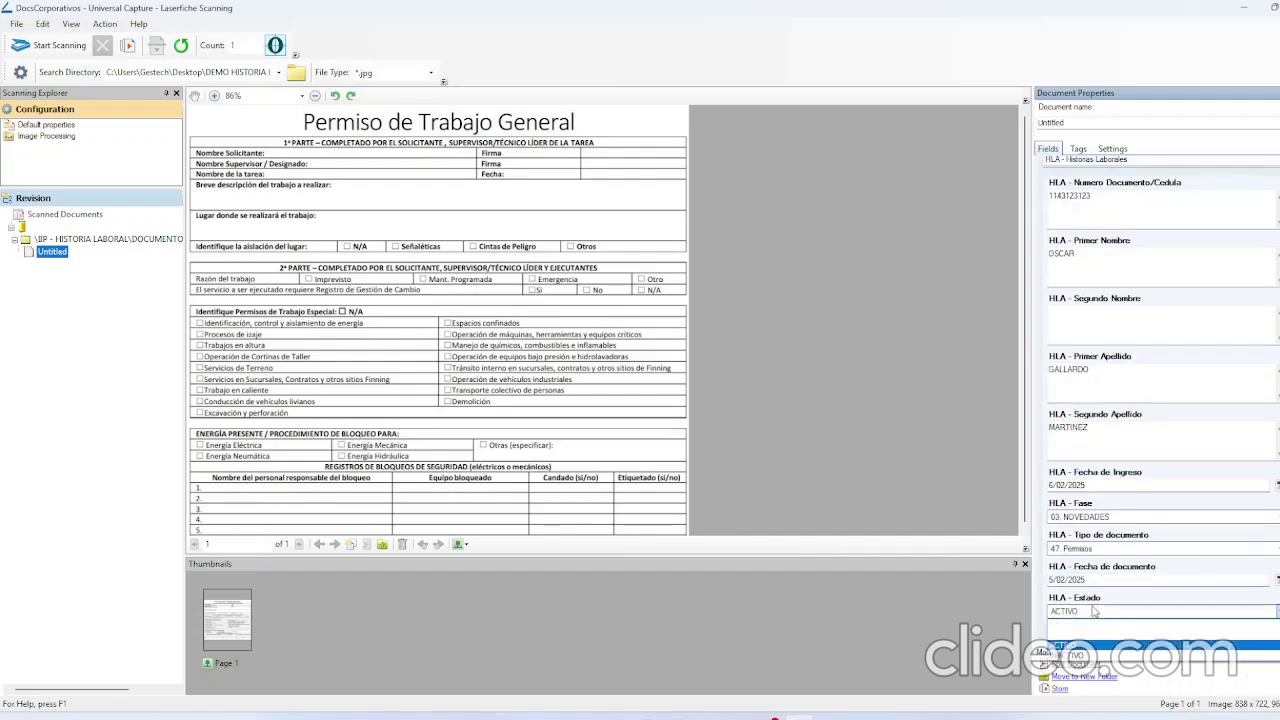
{"action": "left_click", "coordinate": [1068, 645]}
{"action": "left_click", "coordinate": [1060, 690]}
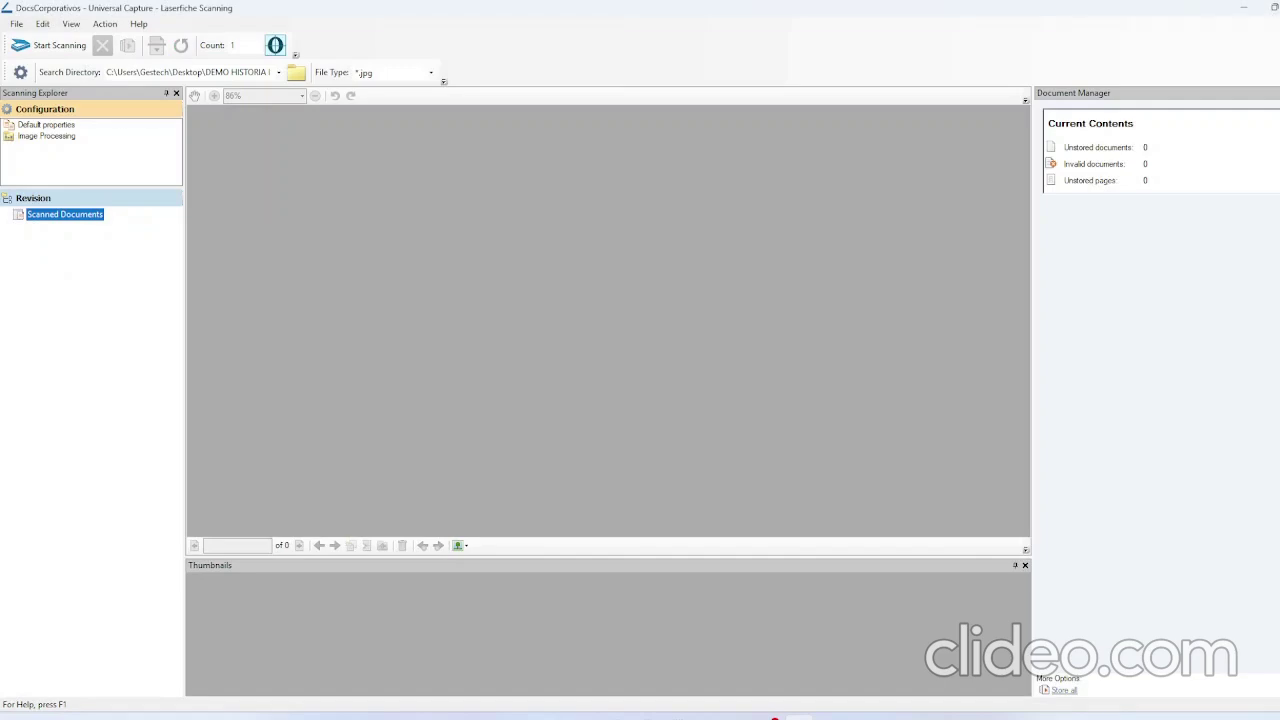
Switch to the browser showing the ACTIVO folder of employee record folders.
{"action": "key", "text": "alt+Tab"}
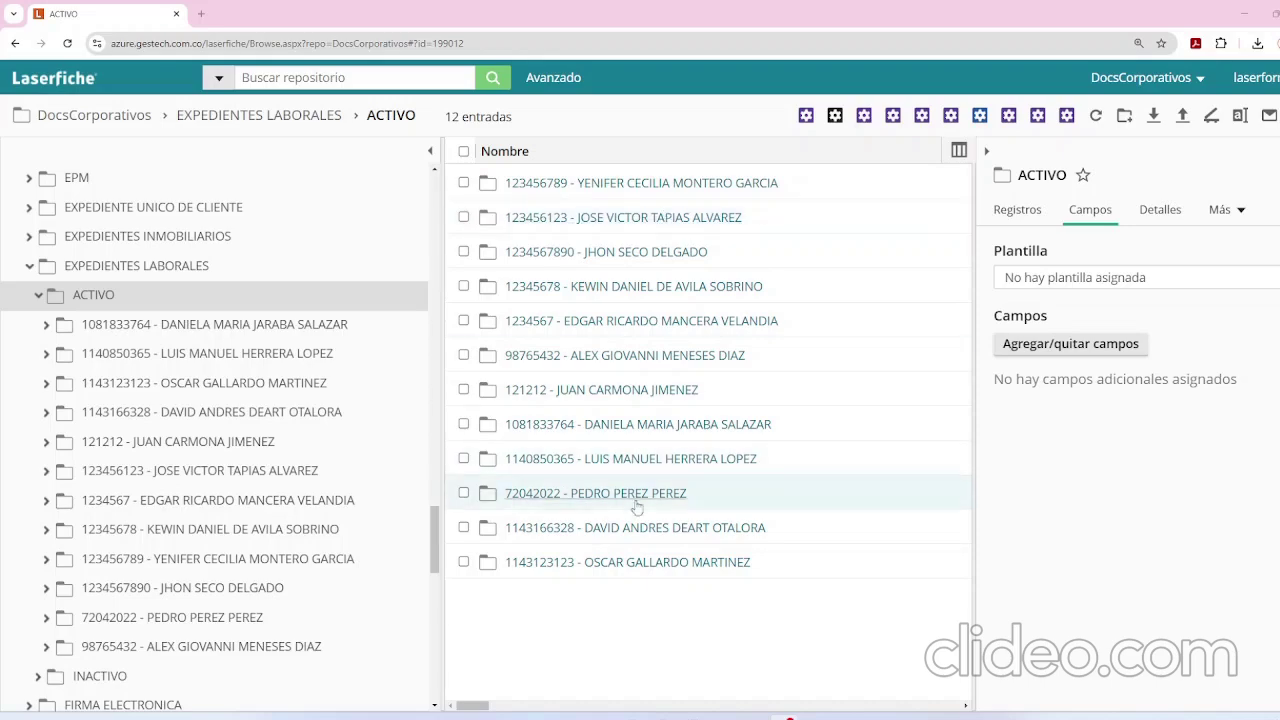
Browse the employee's 01. SELECCION, 02. CONTRATACION and 03. NOVEDADES folders, then open 19. Documento de identidad.
{"action": "left_click", "coordinate": [617, 563]}
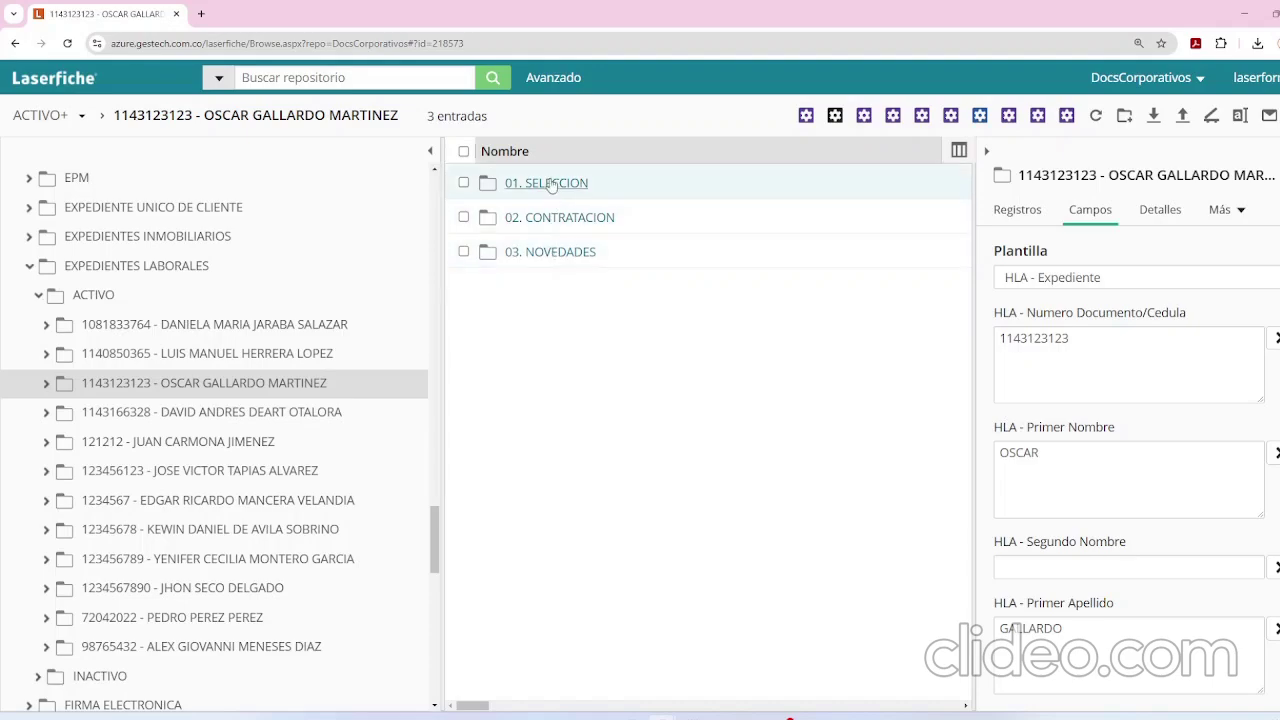
{"action": "left_click", "coordinate": [549, 184]}
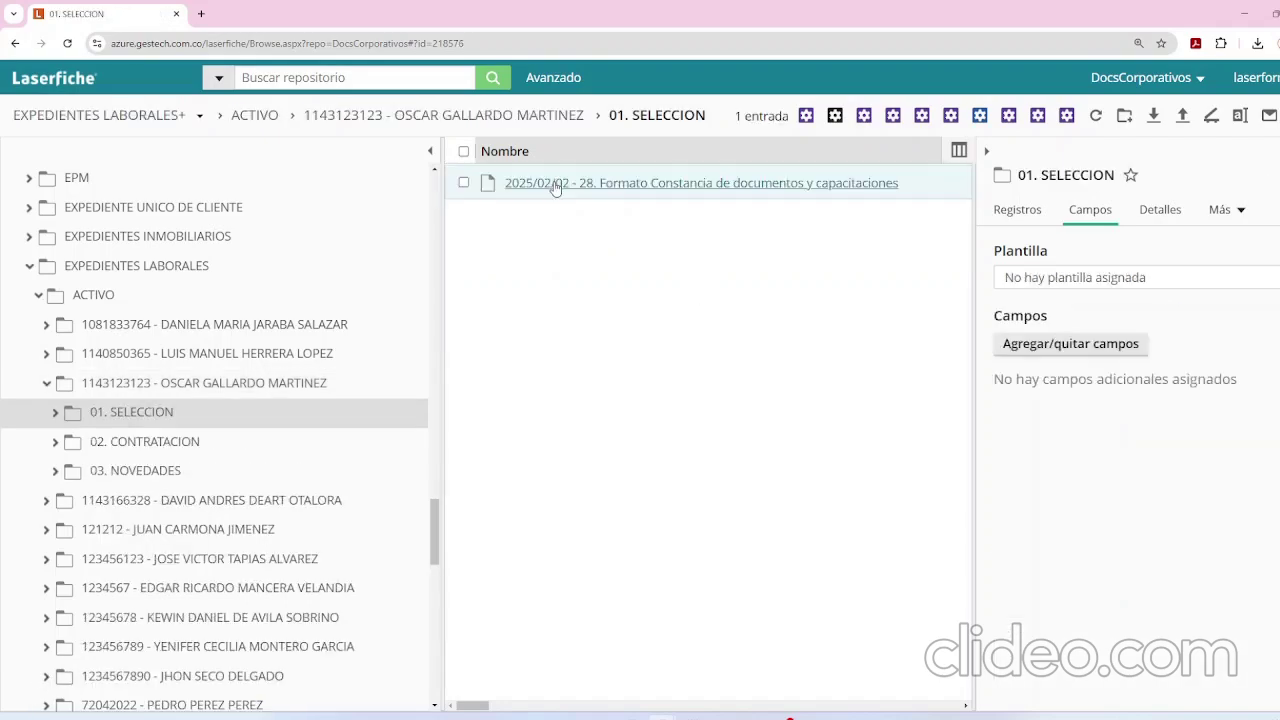
{"action": "left_click", "coordinate": [148, 446]}
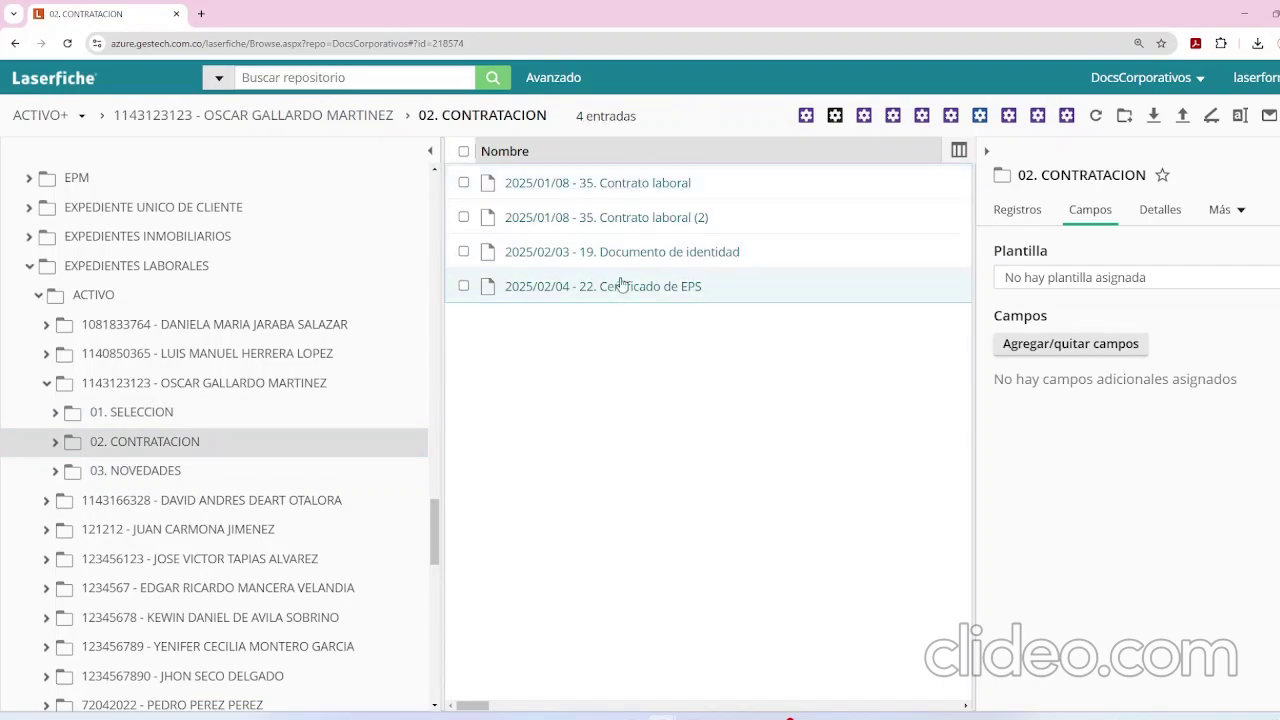
{"action": "left_click", "coordinate": [175, 471]}
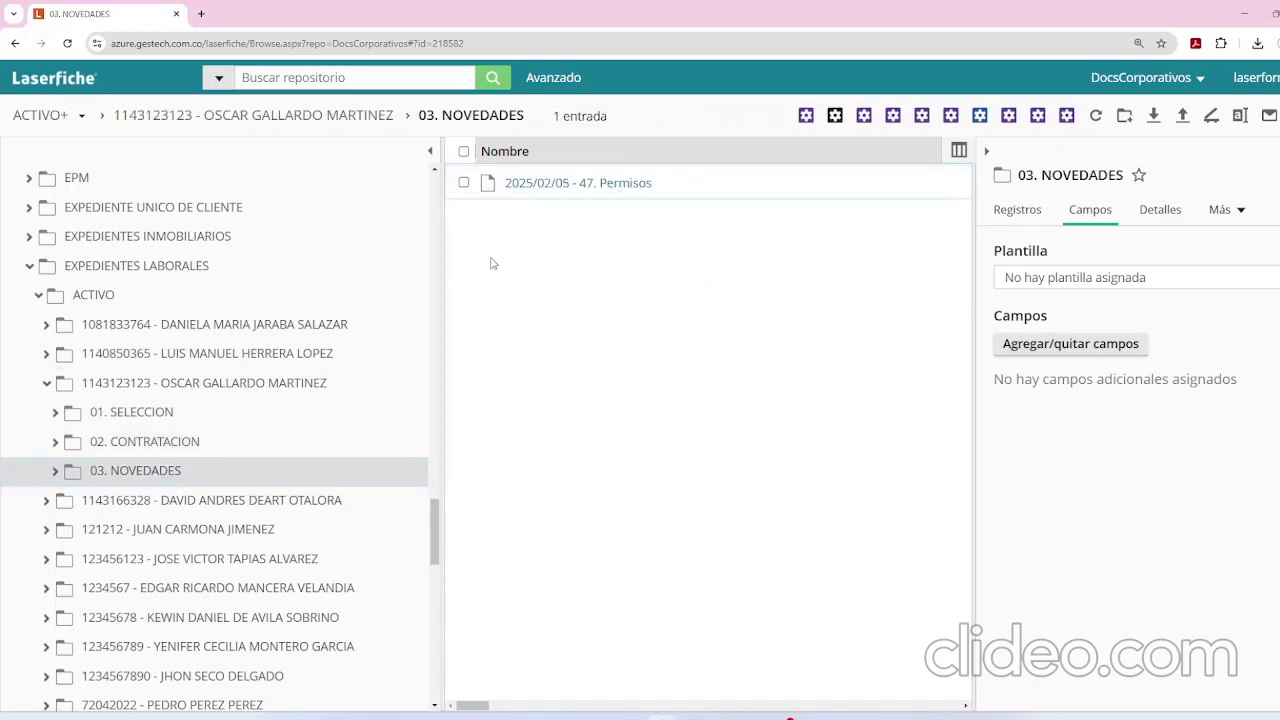
{"action": "left_click", "coordinate": [148, 453]}
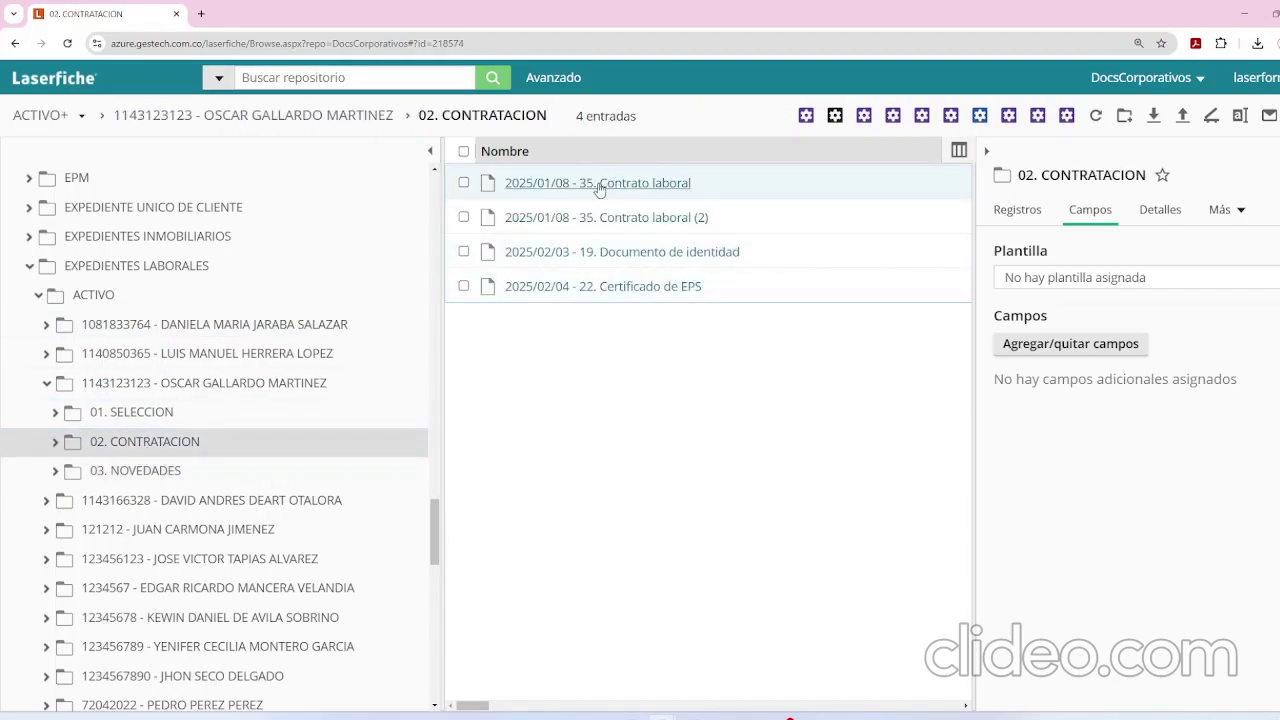
{"action": "left_click", "coordinate": [571, 252]}
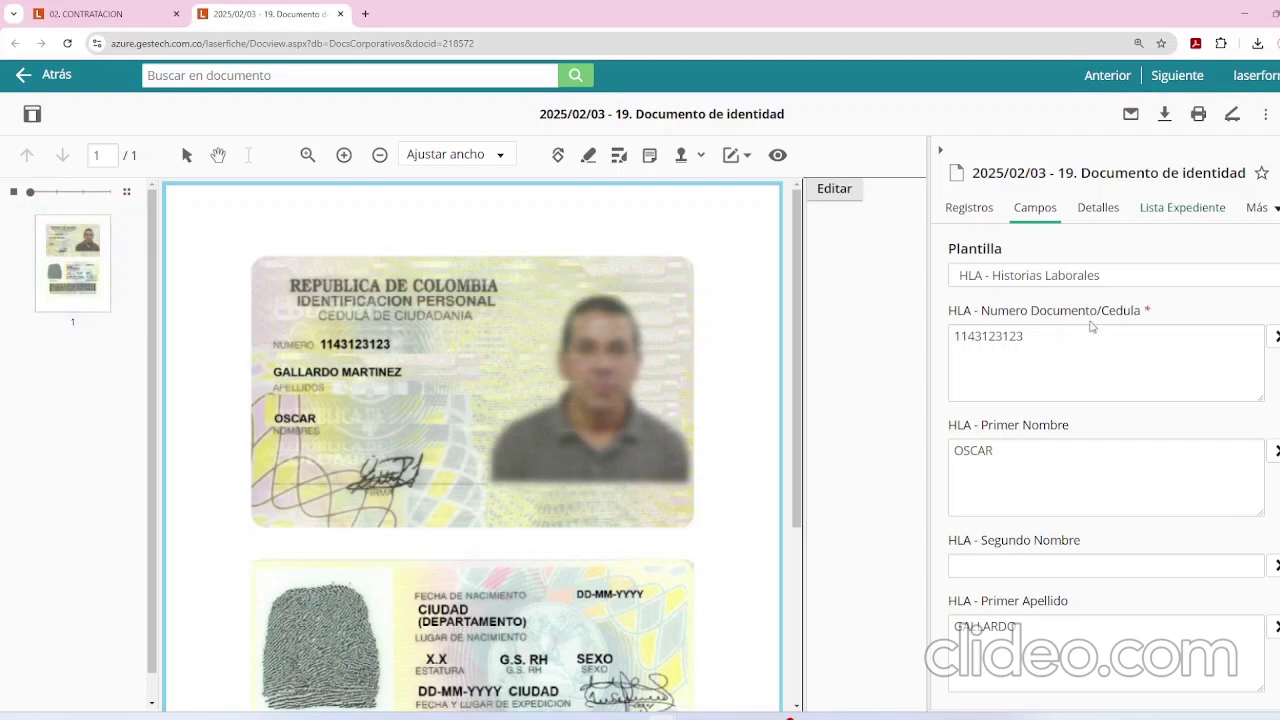
Scroll through the identity document's HLA fields in the Campos panel, then close the viewer tab.
{"action": "scroll", "coordinate": [1088, 354], "scroll_direction": "down", "scroll_amount": 3}
{"action": "scroll", "coordinate": [797, 352], "scroll_direction": "down", "scroll_amount": 2}
{"action": "scroll", "coordinate": [797, 352], "scroll_direction": "up", "scroll_amount": 3}
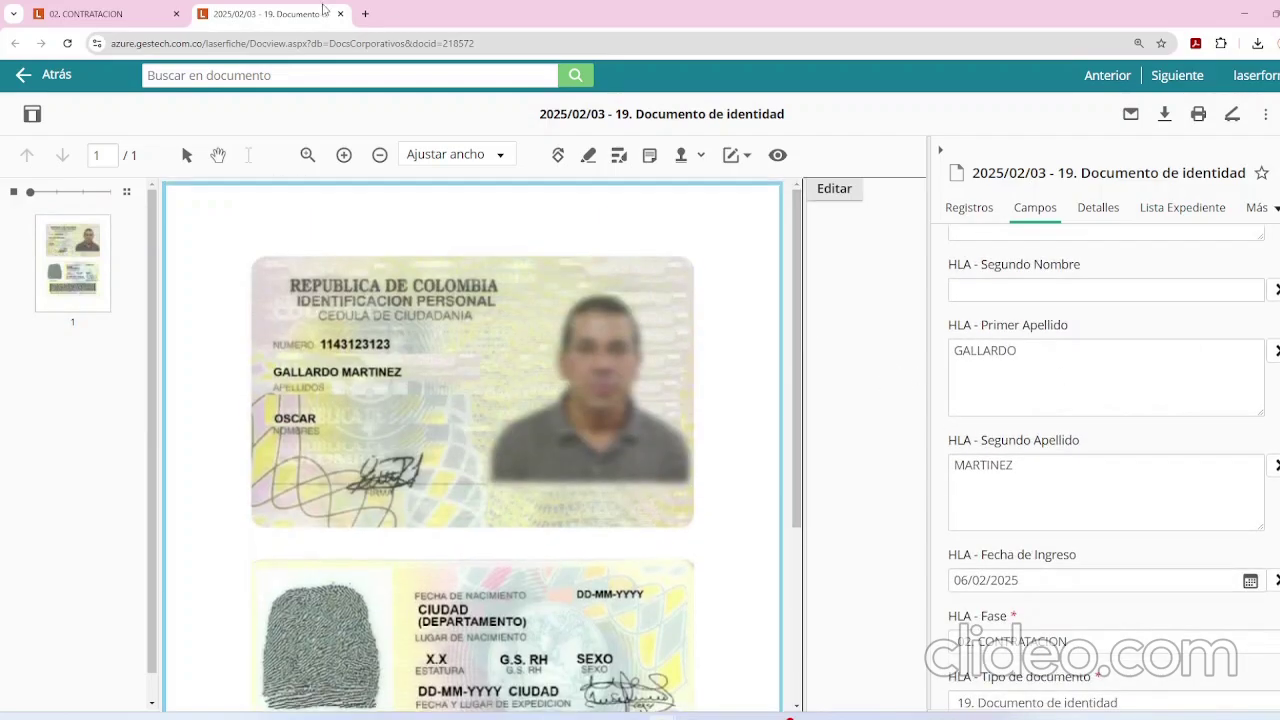
{"action": "left_click", "coordinate": [340, 13]}
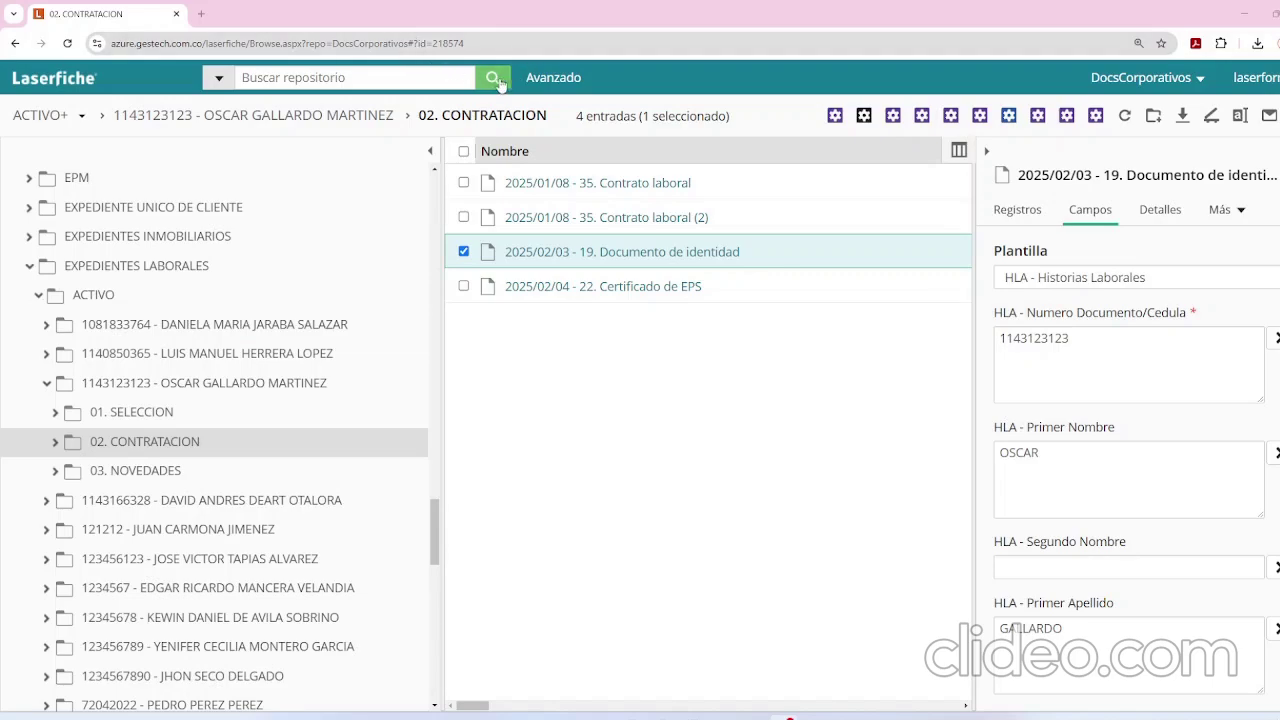
Reset the advanced search and add a Campo criterion using the HLA - Historias Laborales template.
{"action": "left_click", "coordinate": [555, 78]}
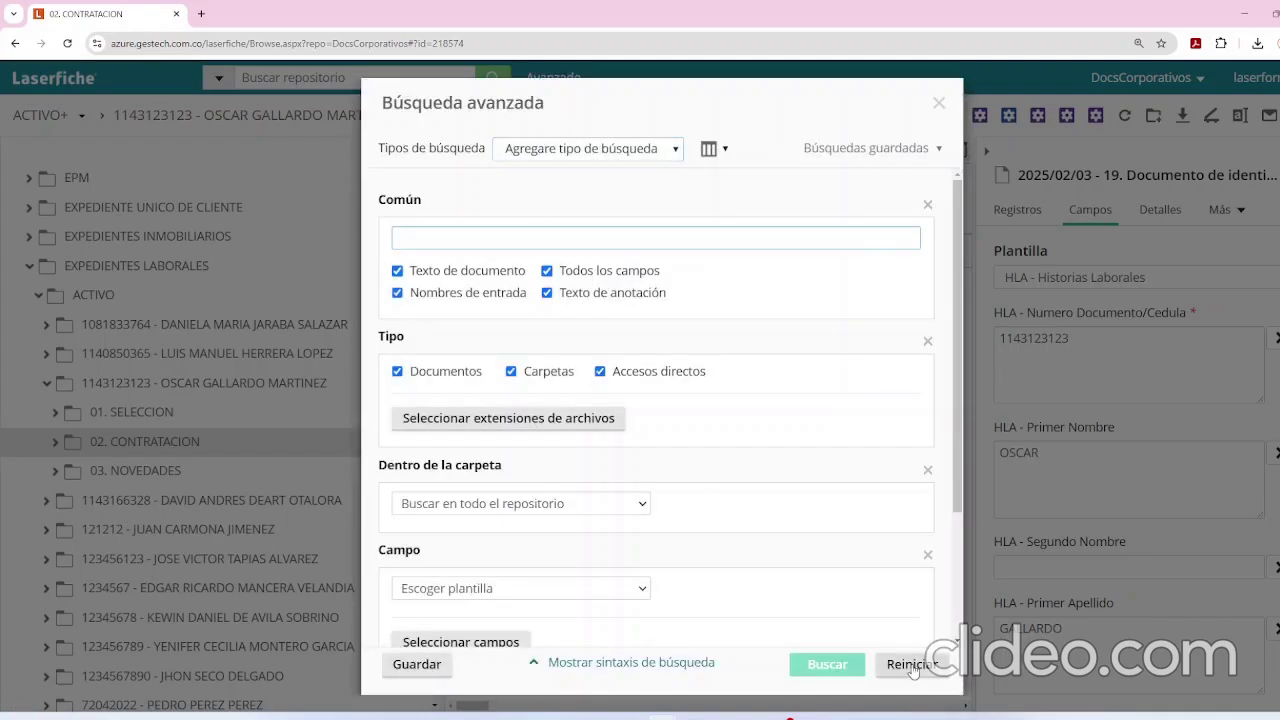
{"action": "left_click", "coordinate": [910, 664]}
{"action": "left_click", "coordinate": [578, 150]}
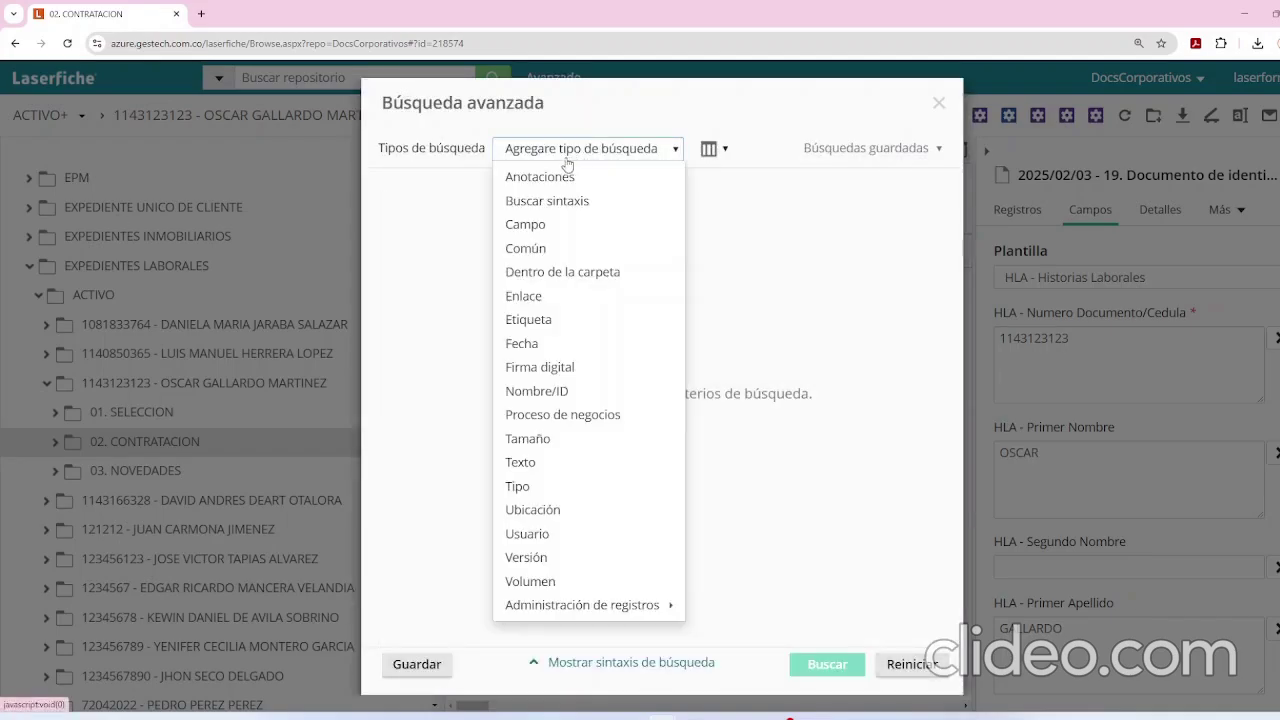
{"action": "left_click", "coordinate": [542, 224]}
{"action": "left_click", "coordinate": [537, 238]}
{"action": "type", "text": "HLA"}
{"action": "key", "text": "Down"}
{"action": "key", "text": "Down"}
{"action": "key", "text": "Down"}
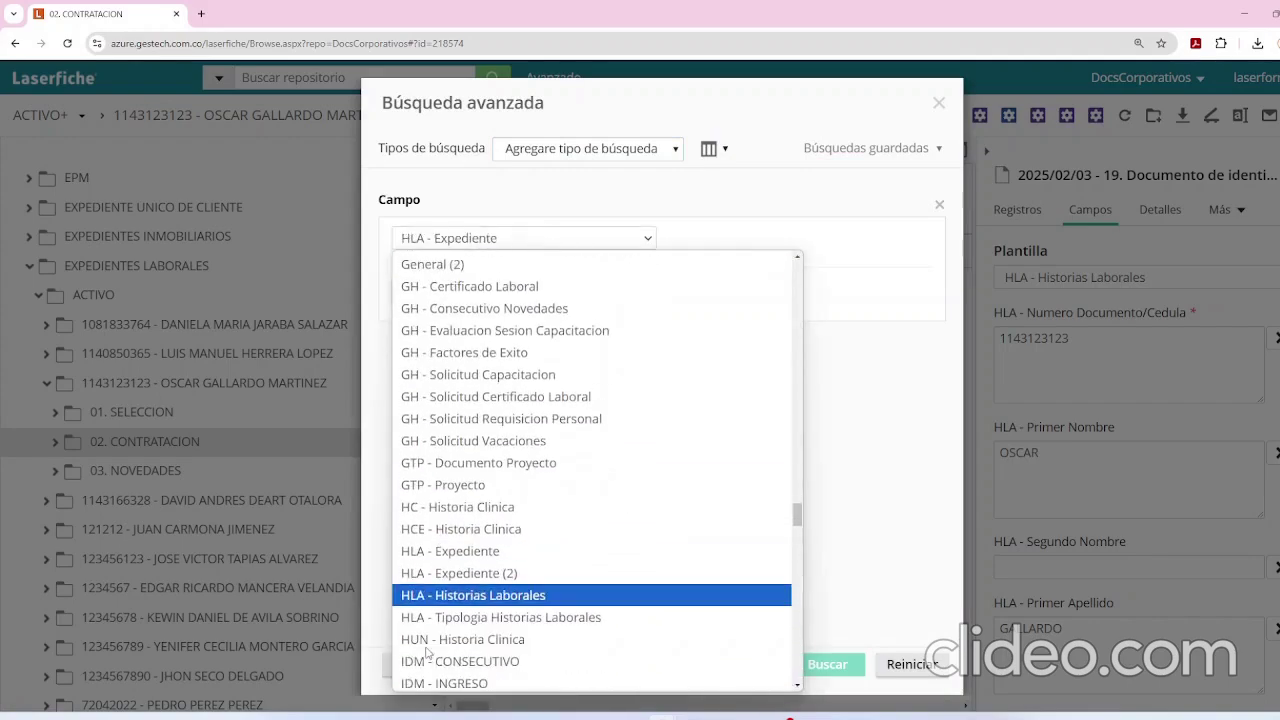
{"action": "left_click", "coordinate": [480, 596]}
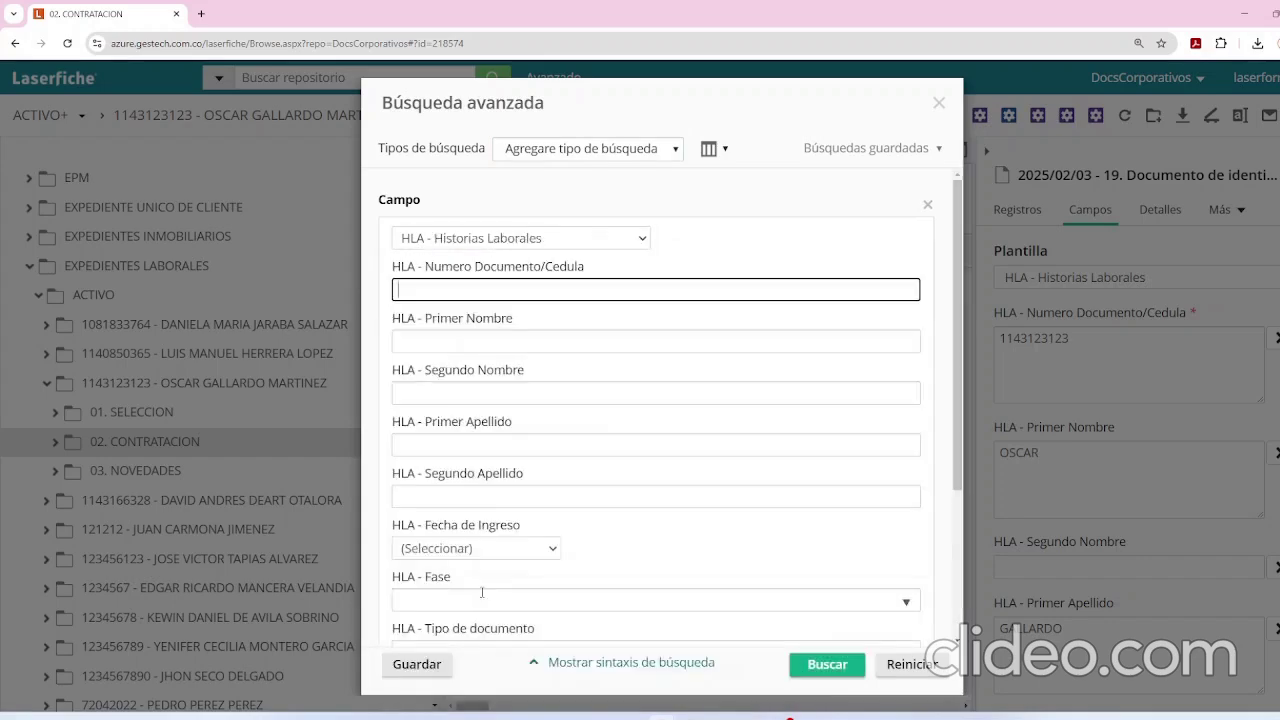
Look over the template's phase and document-type fields and set the Fecha de Ingreso condition to Entre.
{"action": "left_click", "coordinate": [463, 340]}
{"action": "scroll", "coordinate": [463, 338], "scroll_direction": "down", "scroll_amount": 1}
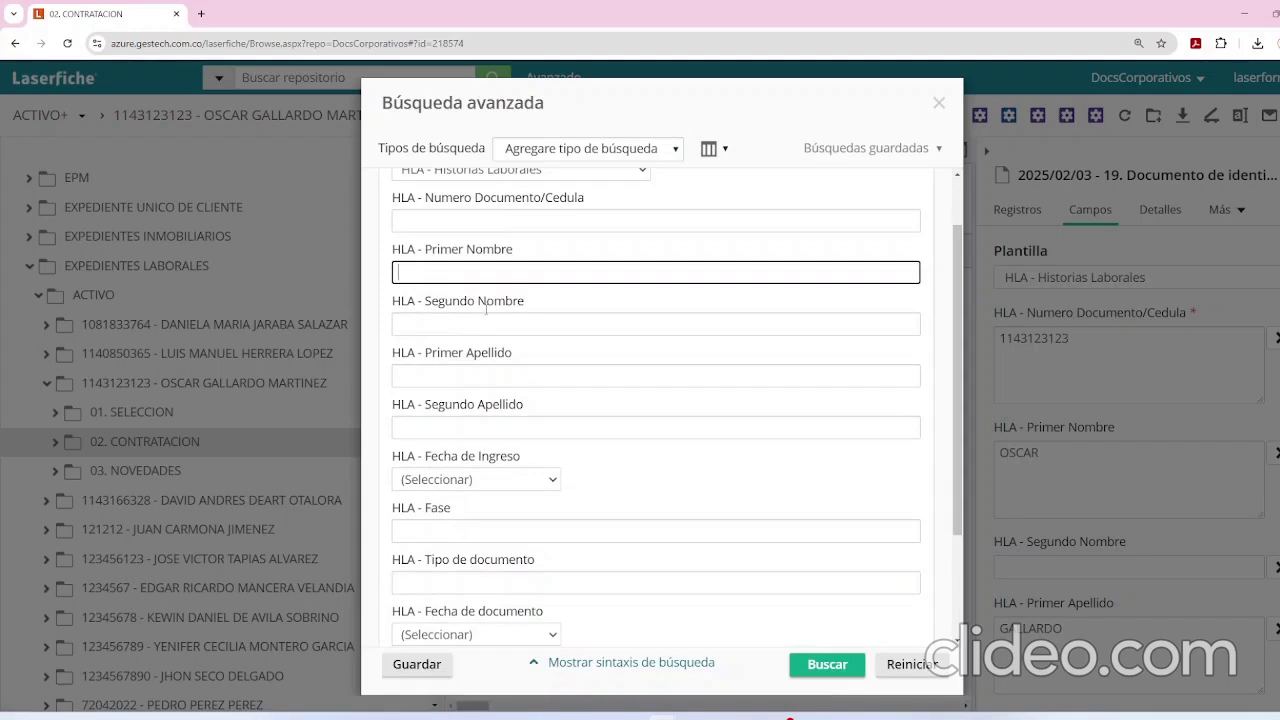
{"action": "scroll", "coordinate": [497, 405], "scroll_direction": "down", "scroll_amount": 1}
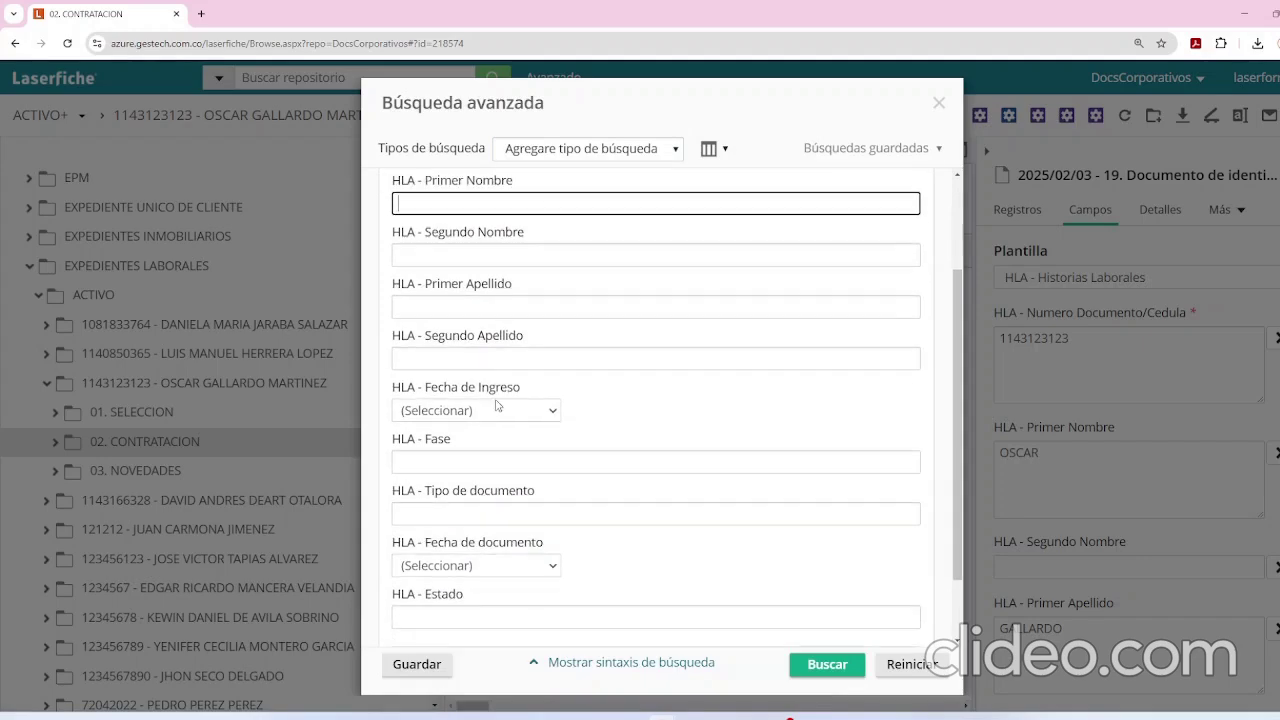
{"action": "left_click", "coordinate": [481, 459]}
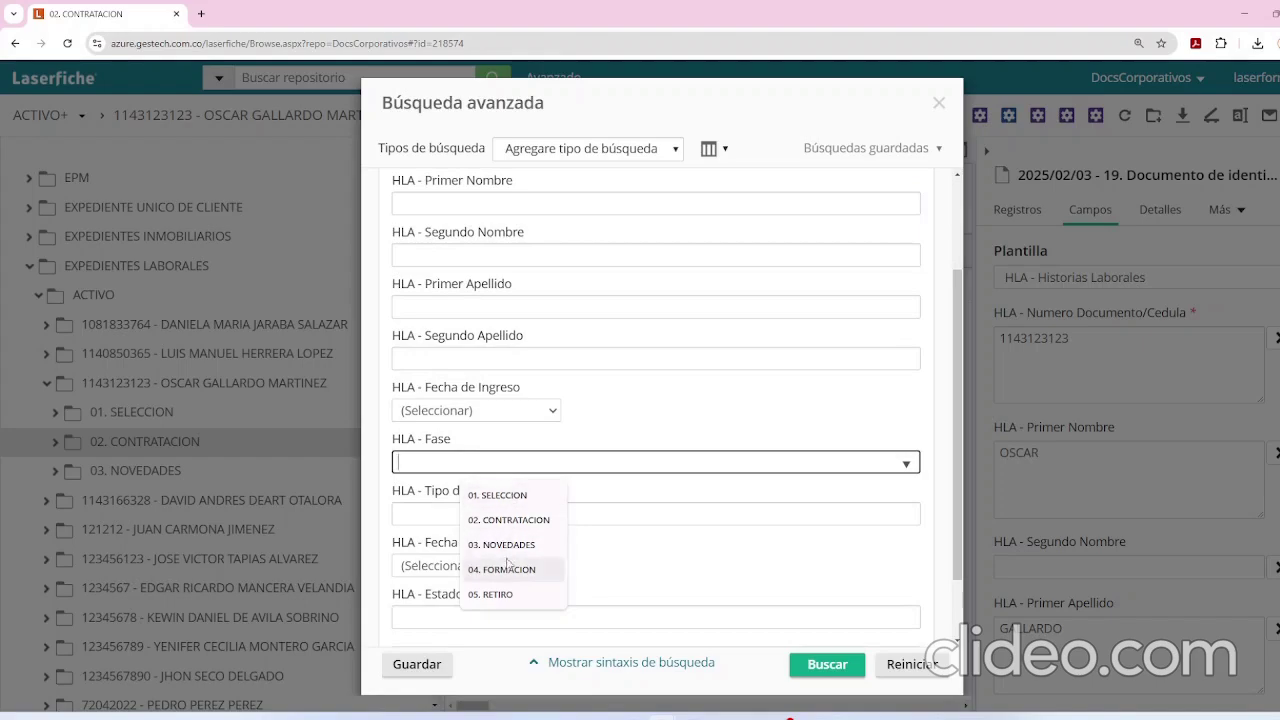
{"action": "left_click", "coordinate": [569, 459]}
{"action": "left_click", "coordinate": [520, 512]}
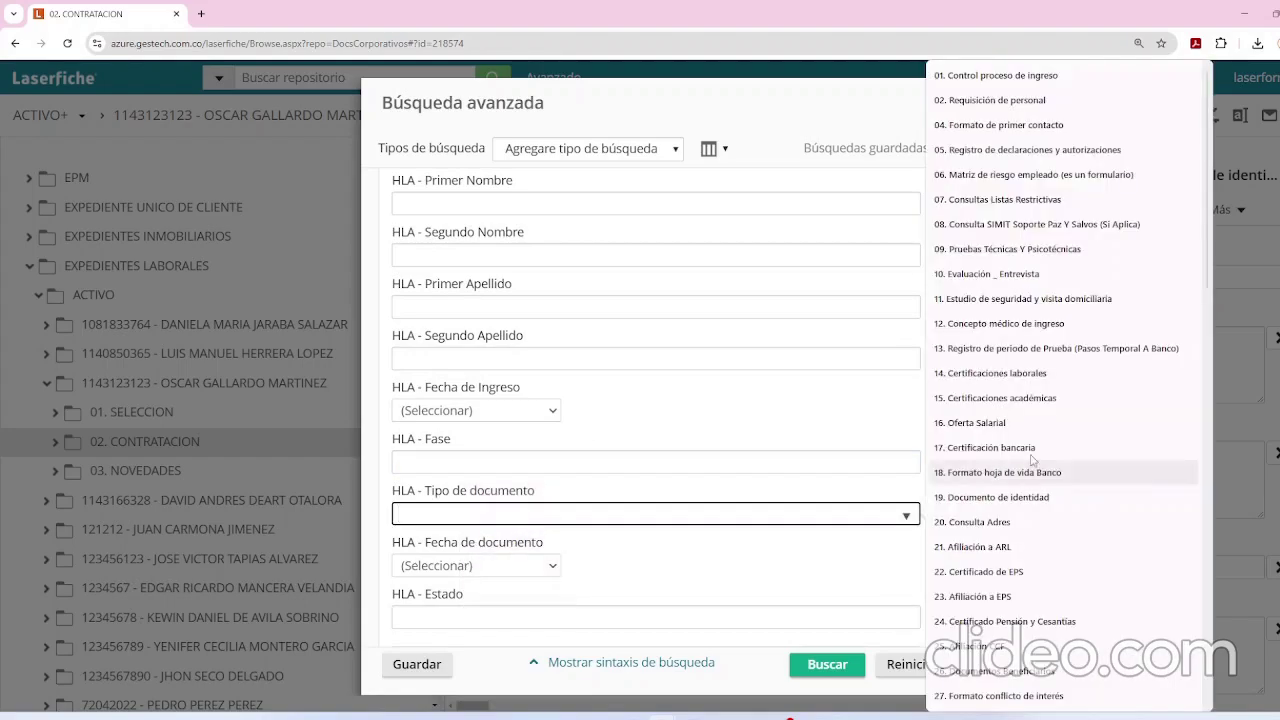
{"action": "left_click", "coordinate": [612, 409]}
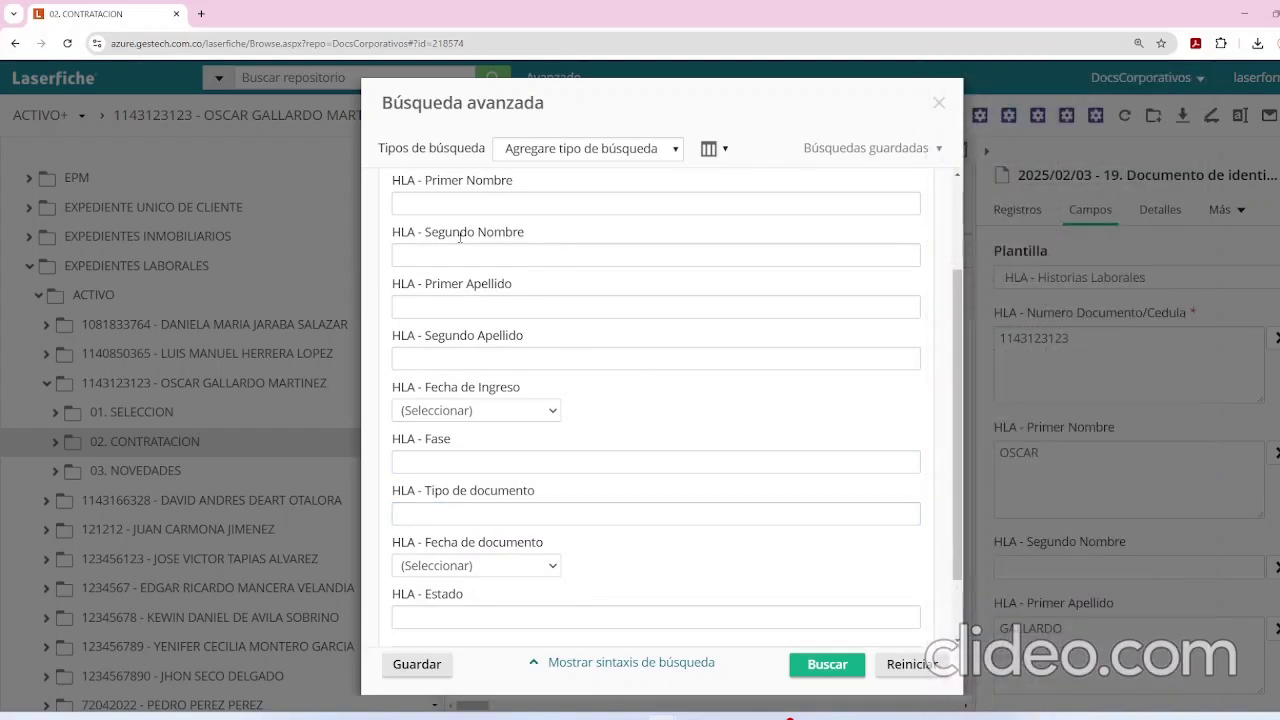
{"action": "scroll", "coordinate": [460, 236], "scroll_direction": "up", "scroll_amount": 2}
{"action": "scroll", "coordinate": [472, 315], "scroll_direction": "down", "scroll_amount": 1}
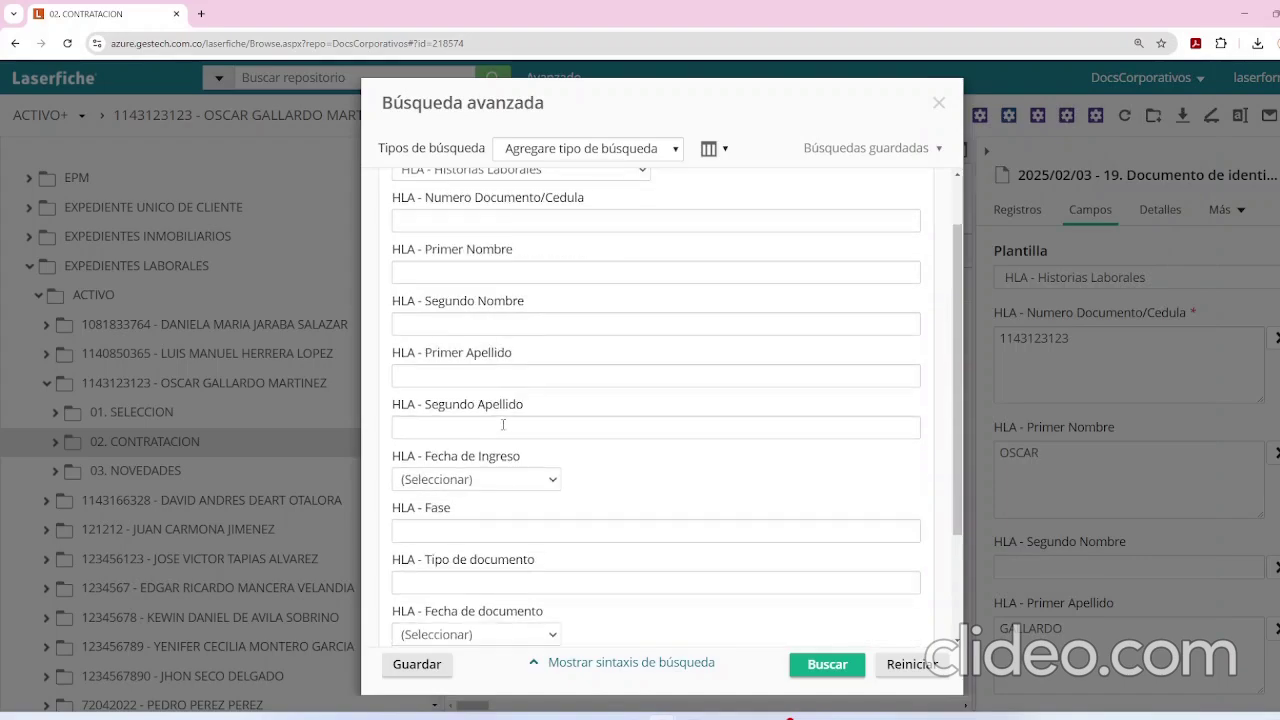
{"action": "left_click", "coordinate": [605, 583]}
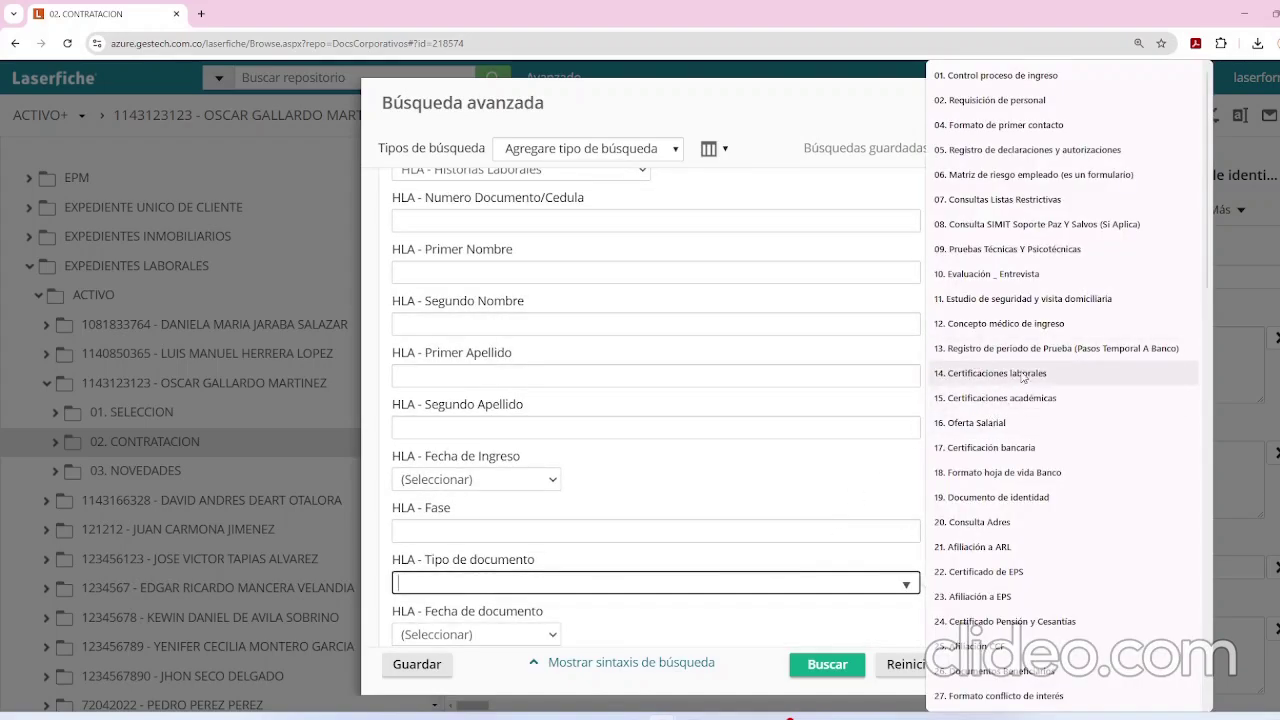
{"action": "left_click", "coordinate": [503, 479]}
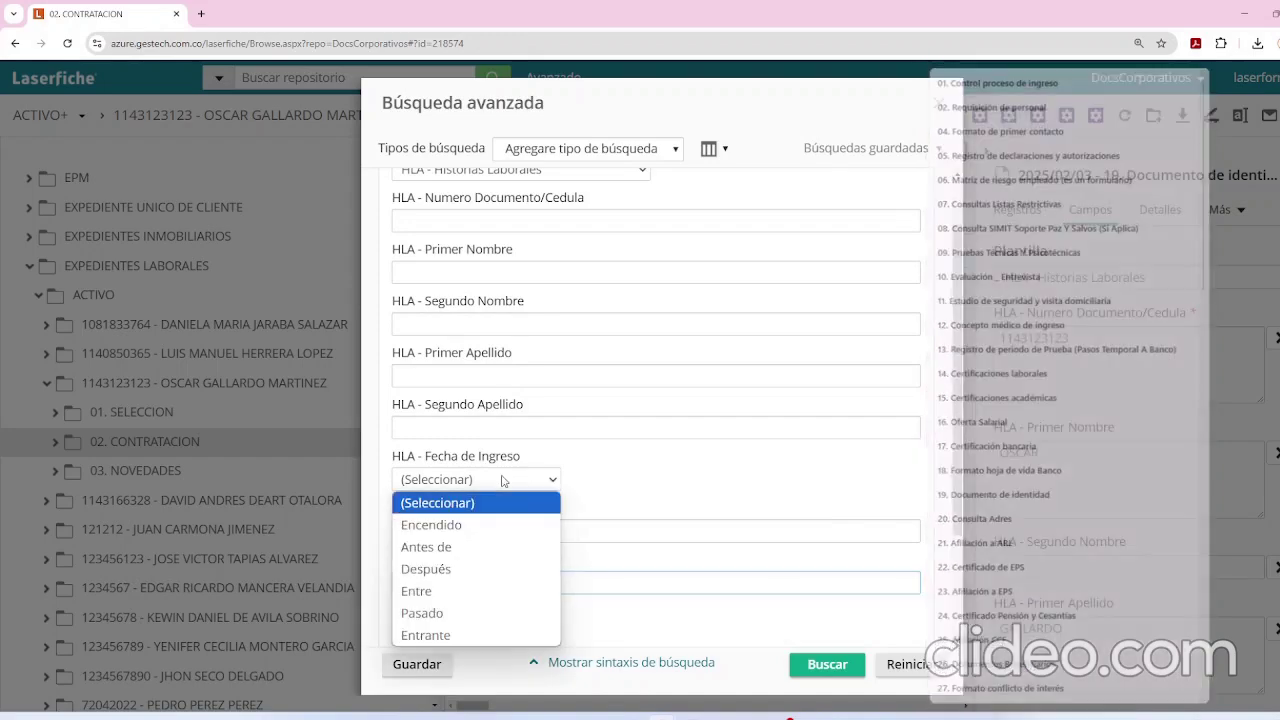
{"action": "left_click", "coordinate": [500, 591]}
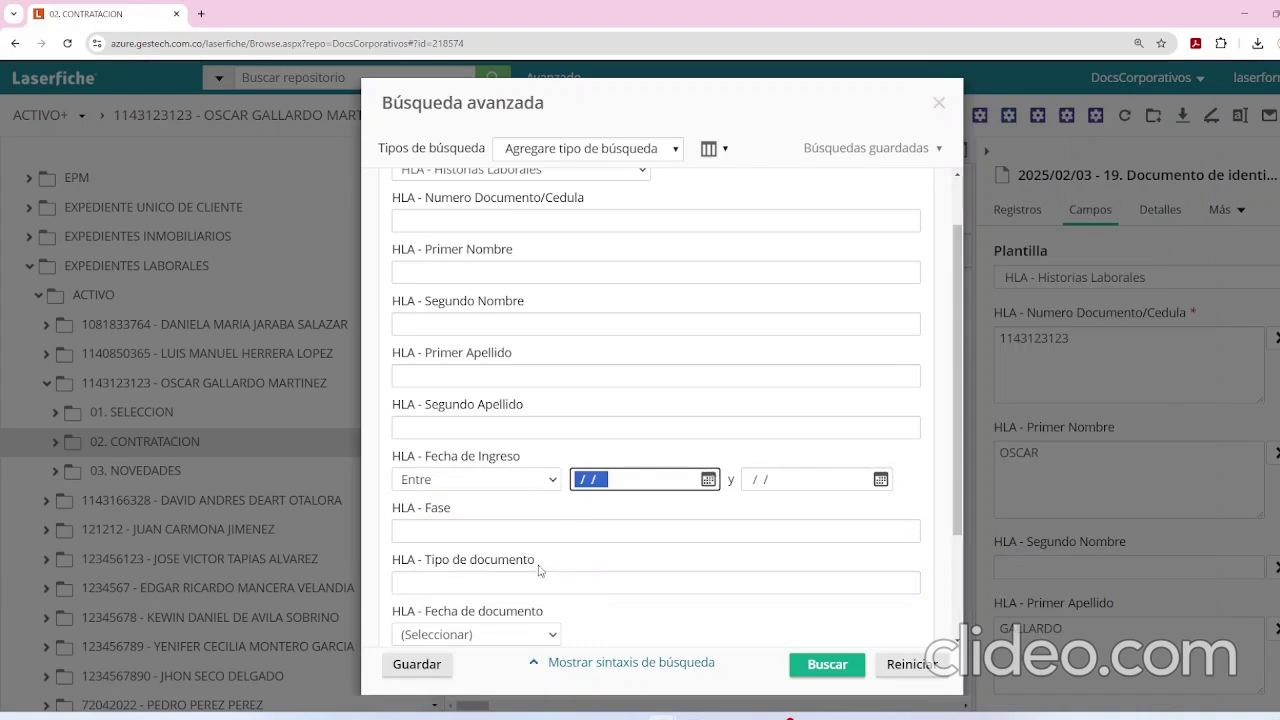
Run the HLA field search, returning 21 entries sorted by entry date.
{"action": "left_click", "coordinate": [906, 584]}
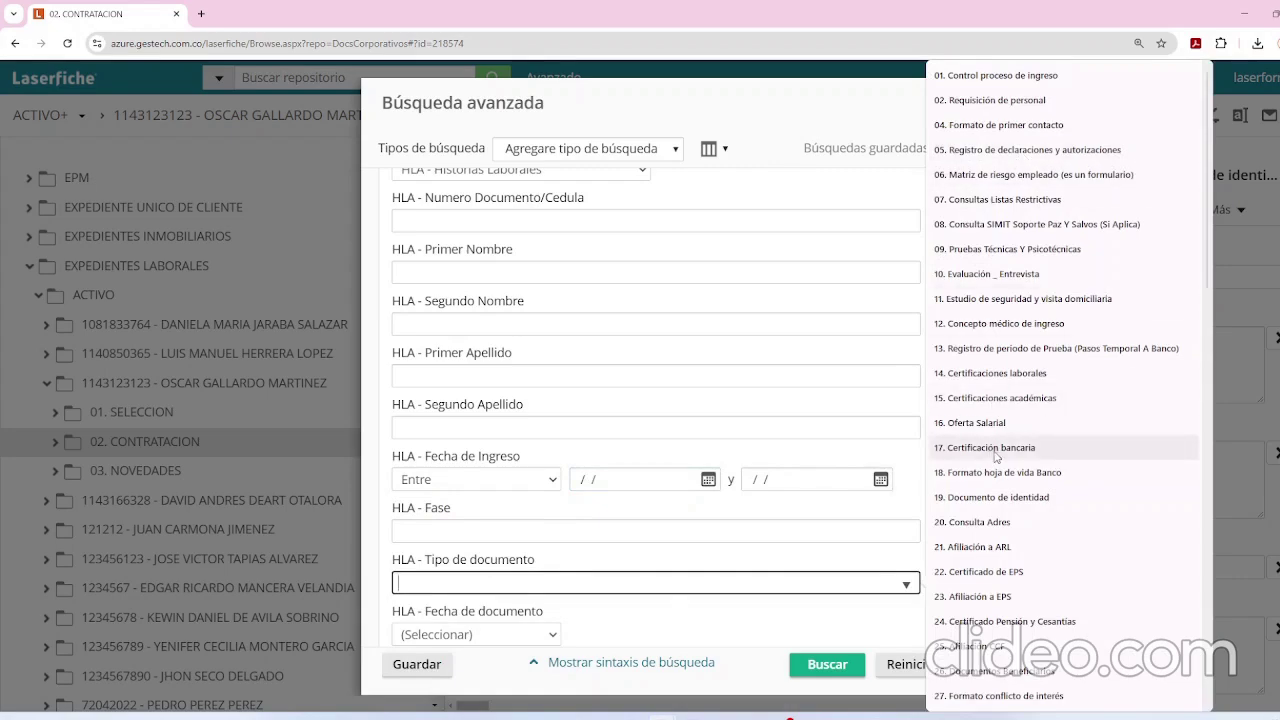
{"action": "left_click", "coordinate": [610, 425]}
{"action": "scroll", "coordinate": [497, 516], "scroll_direction": "down", "scroll_amount": 1}
{"action": "scroll", "coordinate": [497, 516], "scroll_direction": "down", "scroll_amount": 2}
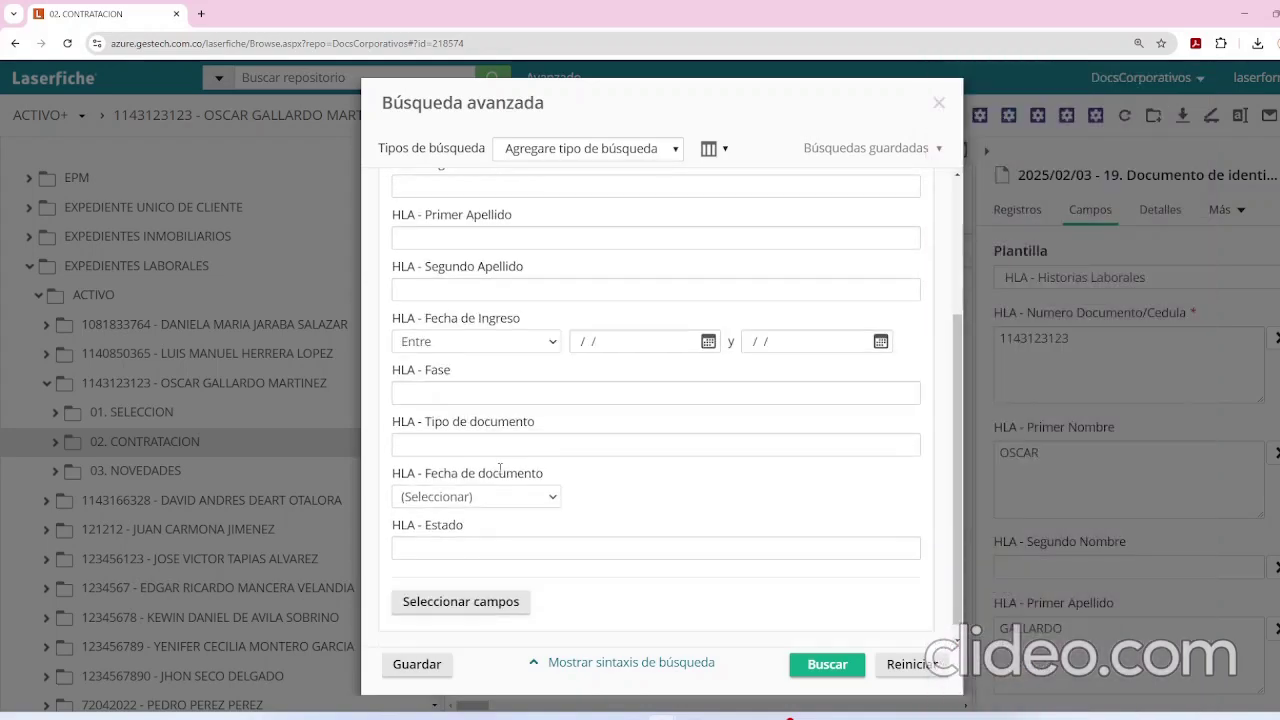
{"action": "scroll", "coordinate": [571, 423], "scroll_direction": "up", "scroll_amount": 4}
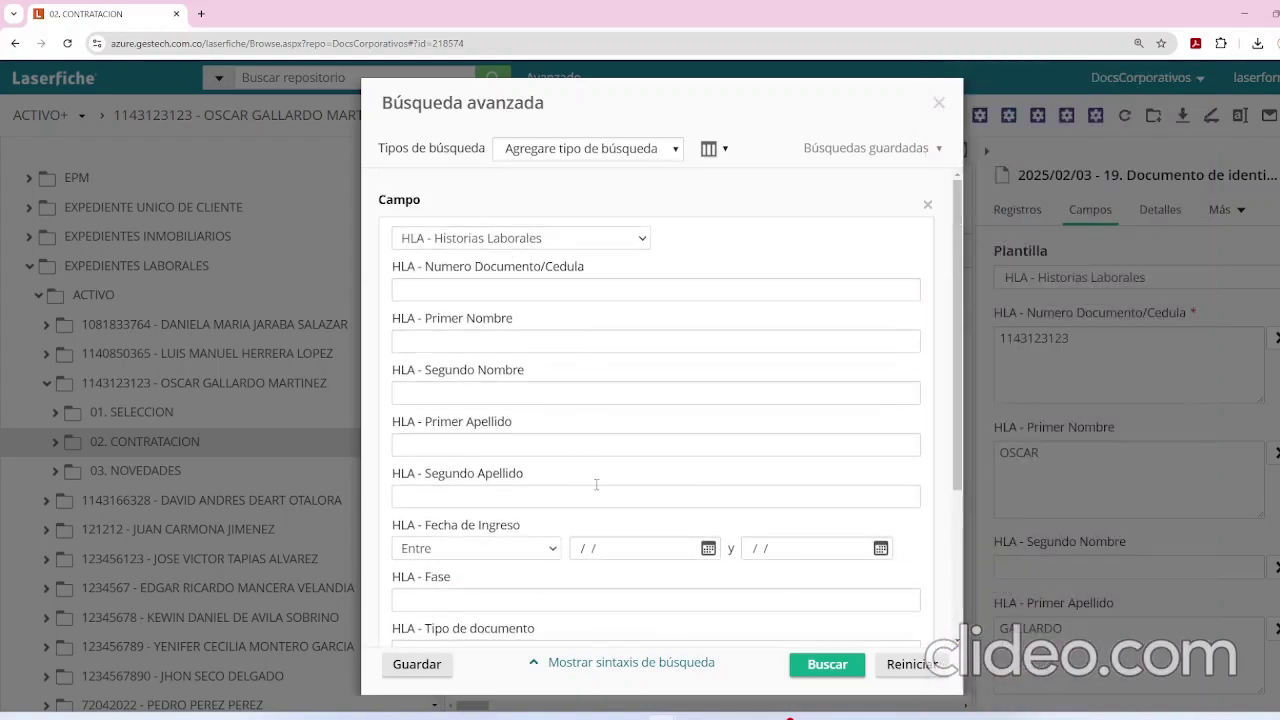
{"action": "left_click", "coordinate": [828, 665]}
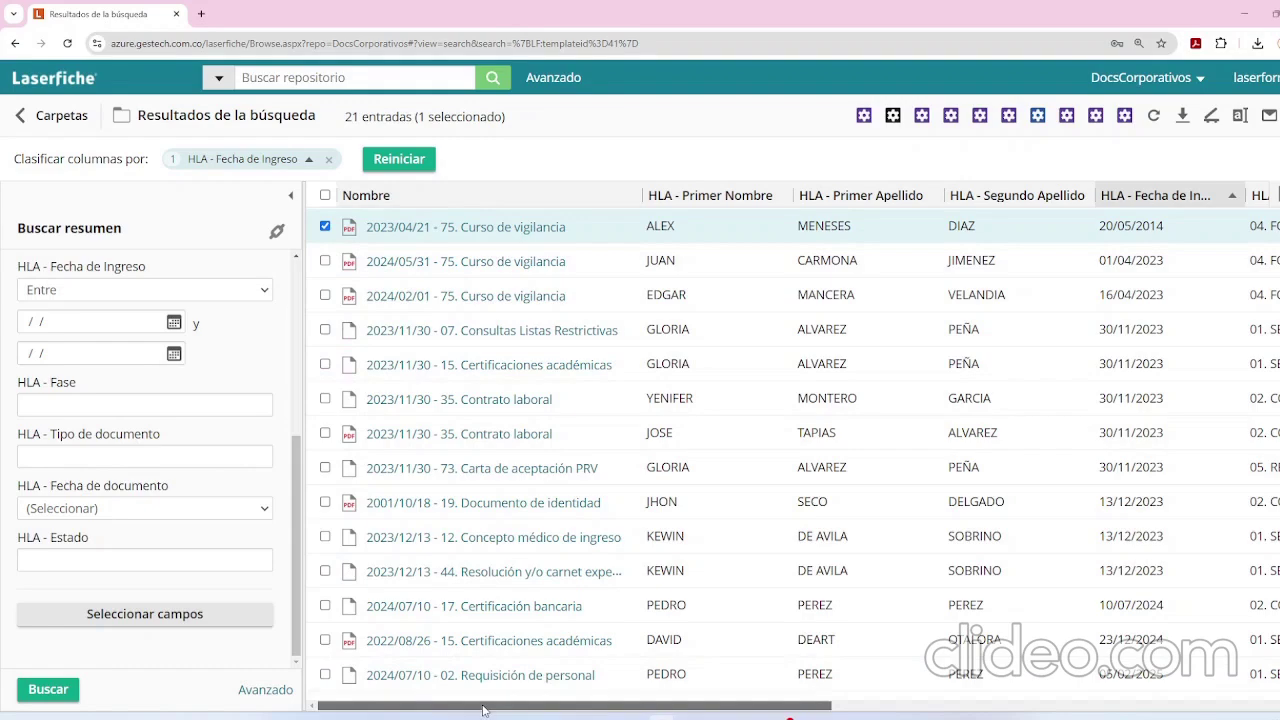
{"action": "mouse_move", "coordinate": [483, 710]}
{"action": "left_mouse_down"}
{"action": "mouse_move", "coordinate": [933, 712]}
{"action": "mouse_move", "coordinate": [480, 712]}
{"action": "left_mouse_up"}
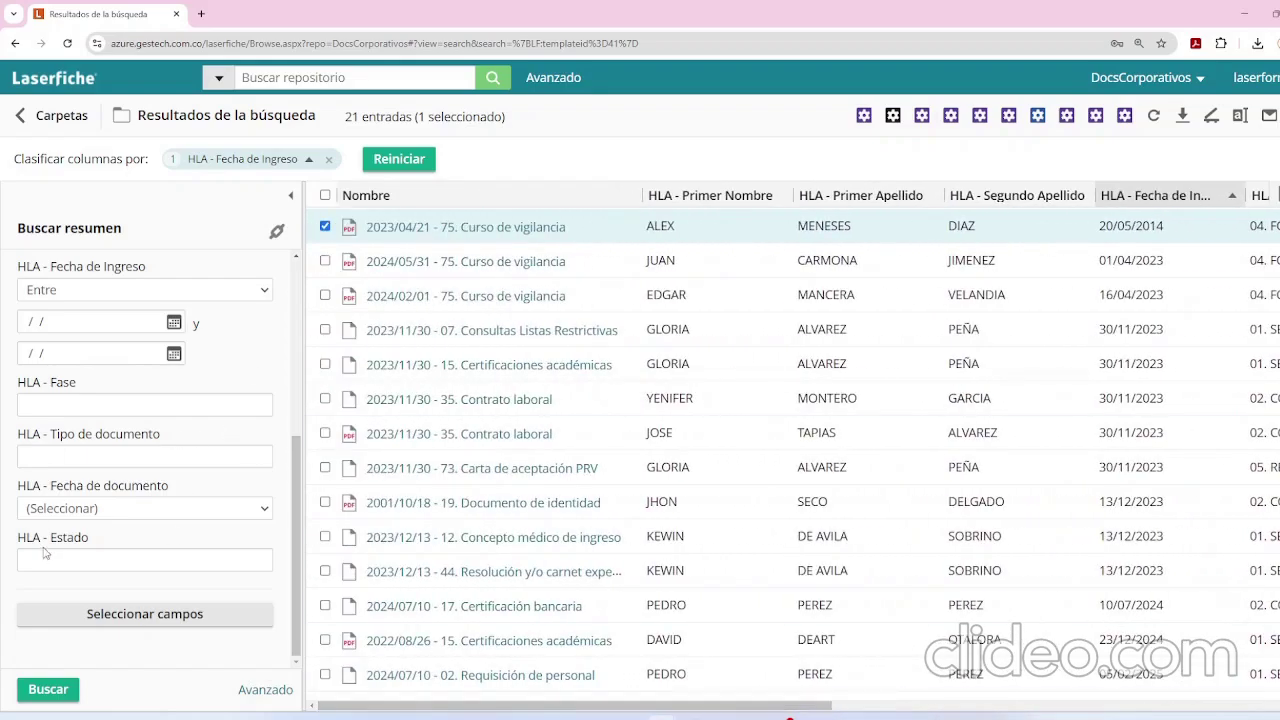
{"action": "scroll", "coordinate": [43, 540], "scroll_direction": "up", "scroll_amount": 4}
{"action": "scroll", "coordinate": [75, 480], "scroll_direction": "down", "scroll_amount": 1}
{"action": "scroll", "coordinate": [80, 478], "scroll_direction": "down", "scroll_amount": 3}
{"action": "scroll", "coordinate": [85, 500], "scroll_direction": "up", "scroll_amount": 5}
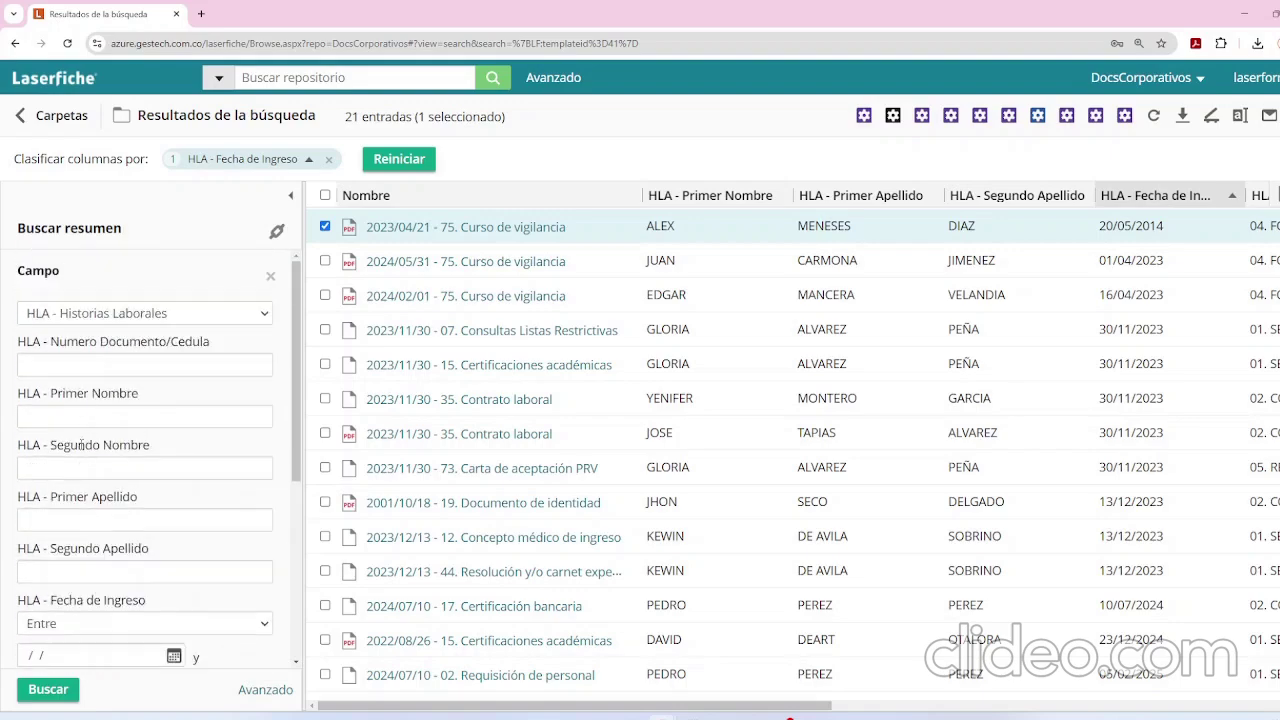
{"action": "left_click", "coordinate": [69, 368]}
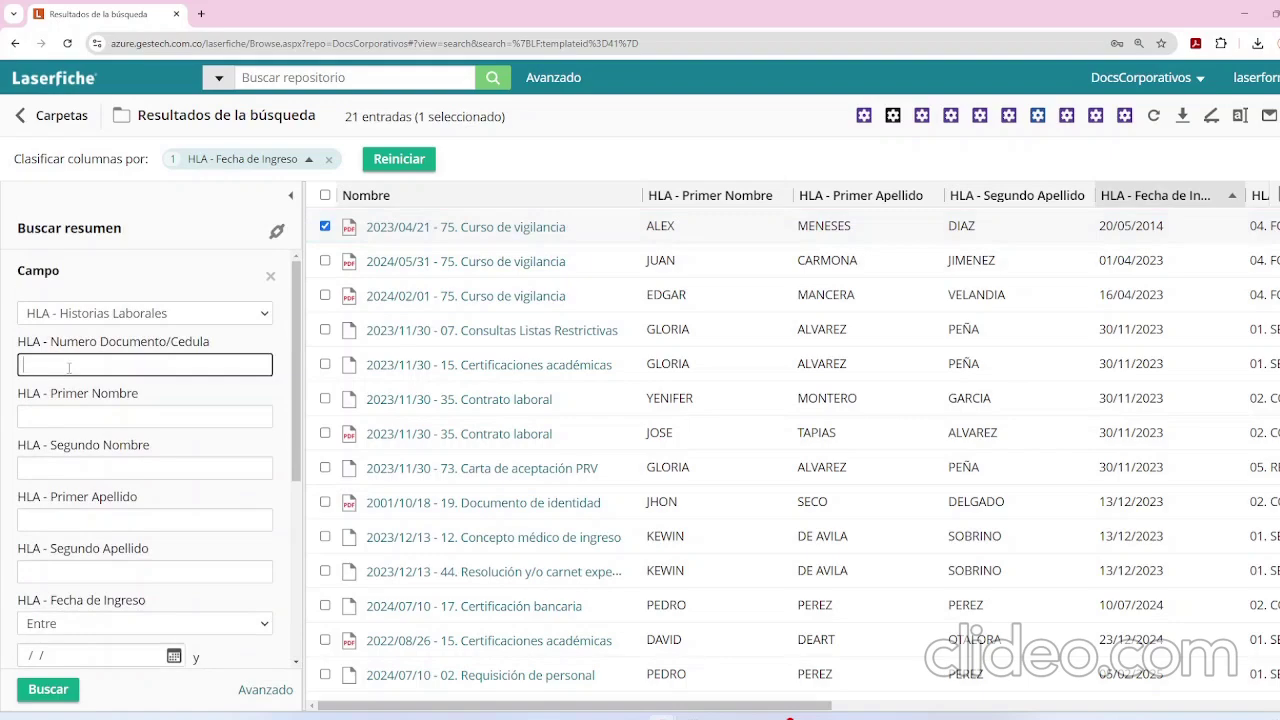
{"action": "left_click", "coordinate": [54, 698]}
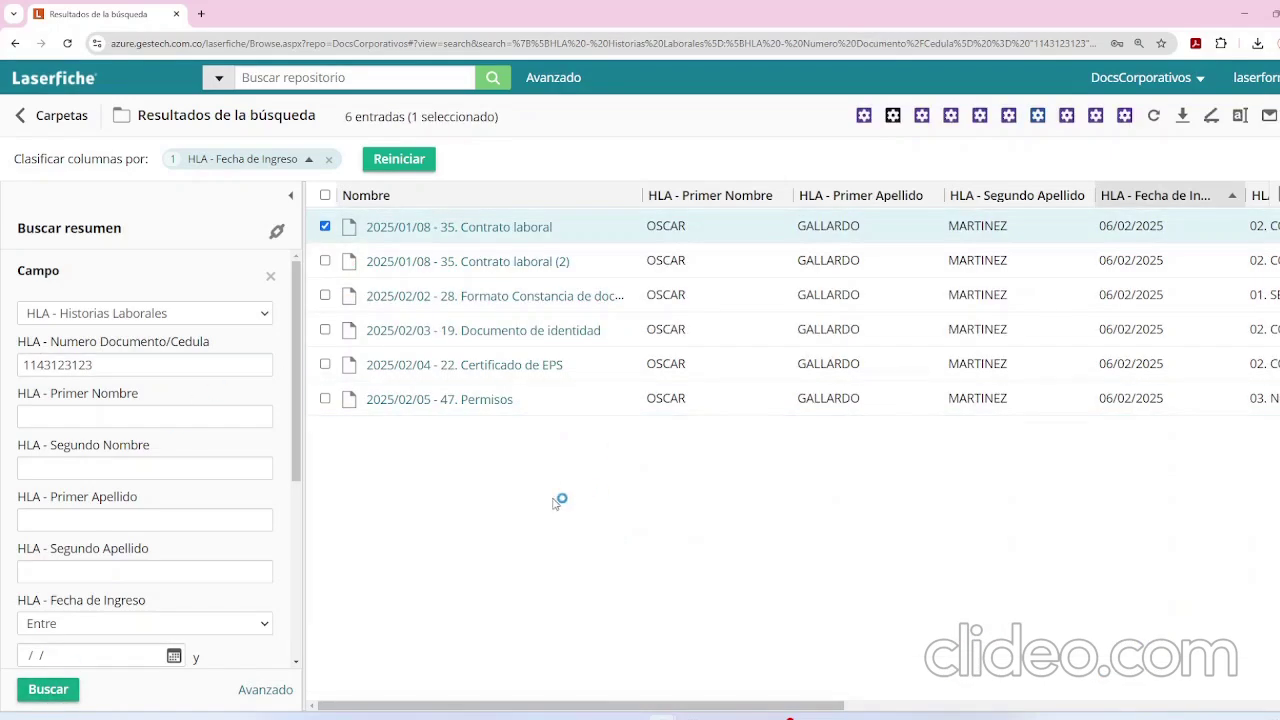
{"action": "left_click", "coordinate": [148, 367]}
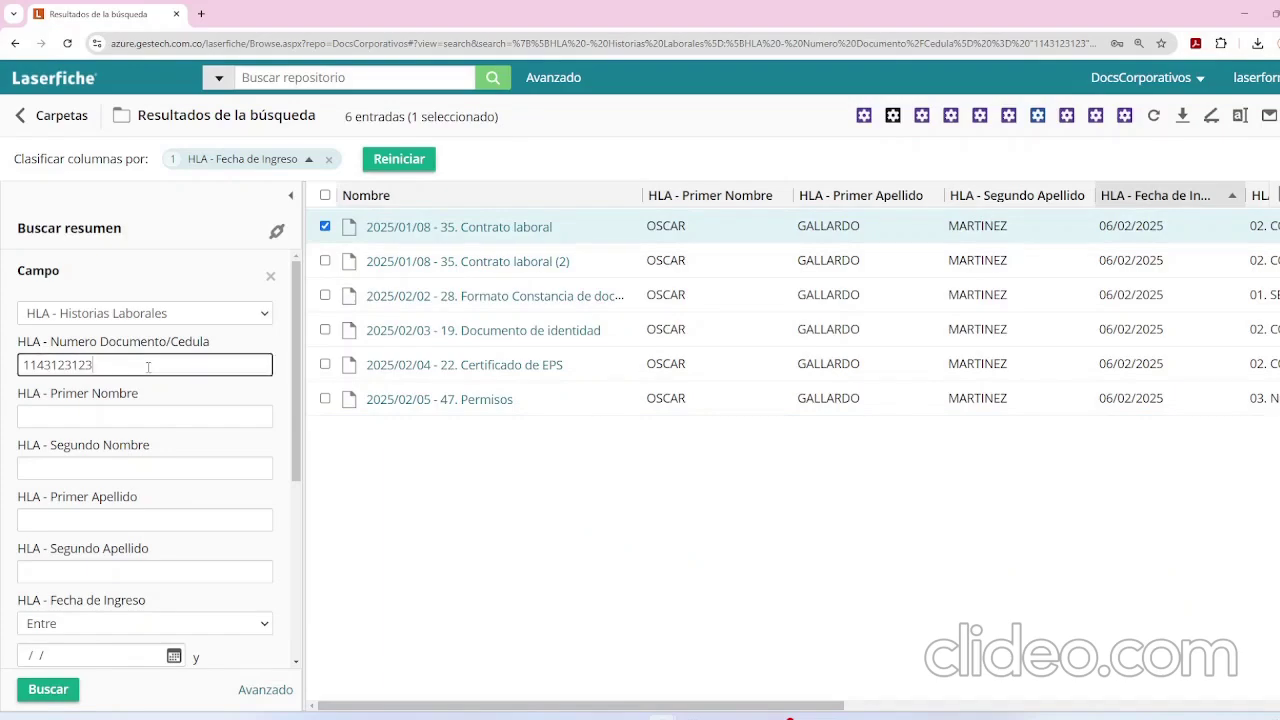
{"action": "double_click", "coordinate": [85, 365]}
{"action": "key", "text": "BackSpace"}
{"action": "left_click", "coordinate": [52, 689]}
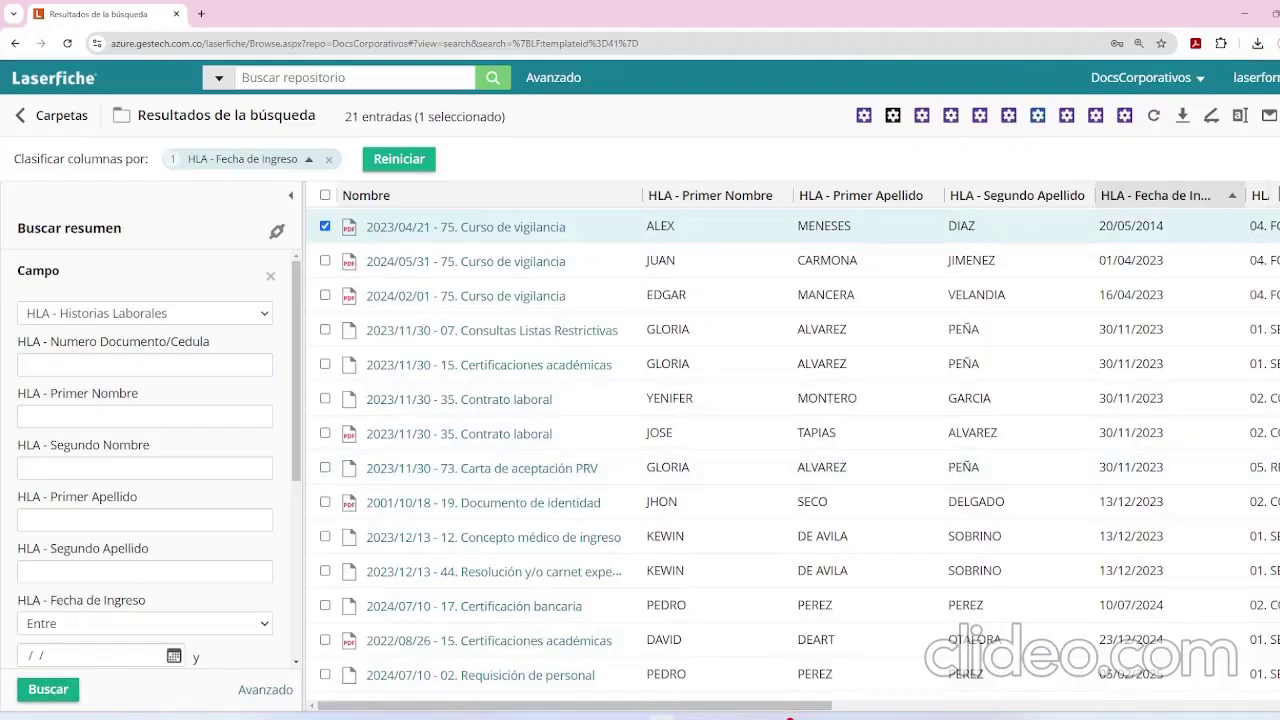
Generate an Informe de Metadatos in Excel with Nombre and the seven HLA columns.
{"action": "left_click", "coordinate": [1276, 116]}
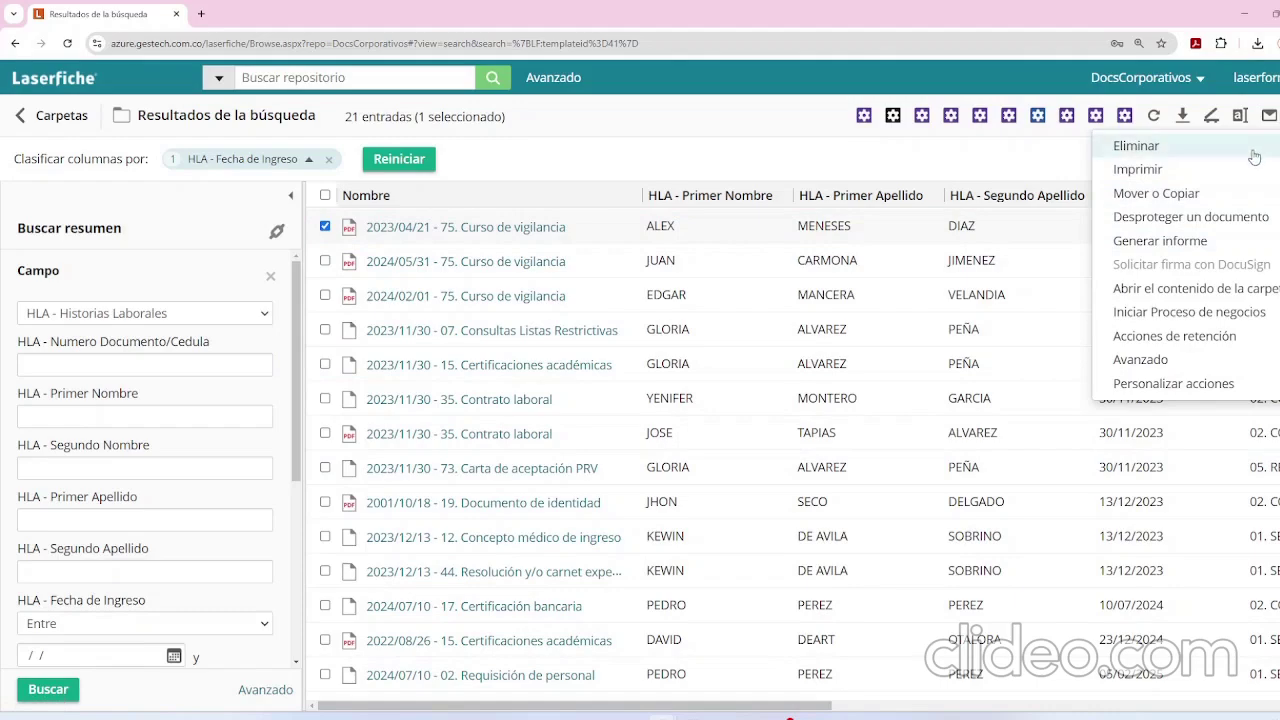
{"action": "left_click", "coordinate": [1194, 243]}
{"action": "left_click", "coordinate": [520, 250]}
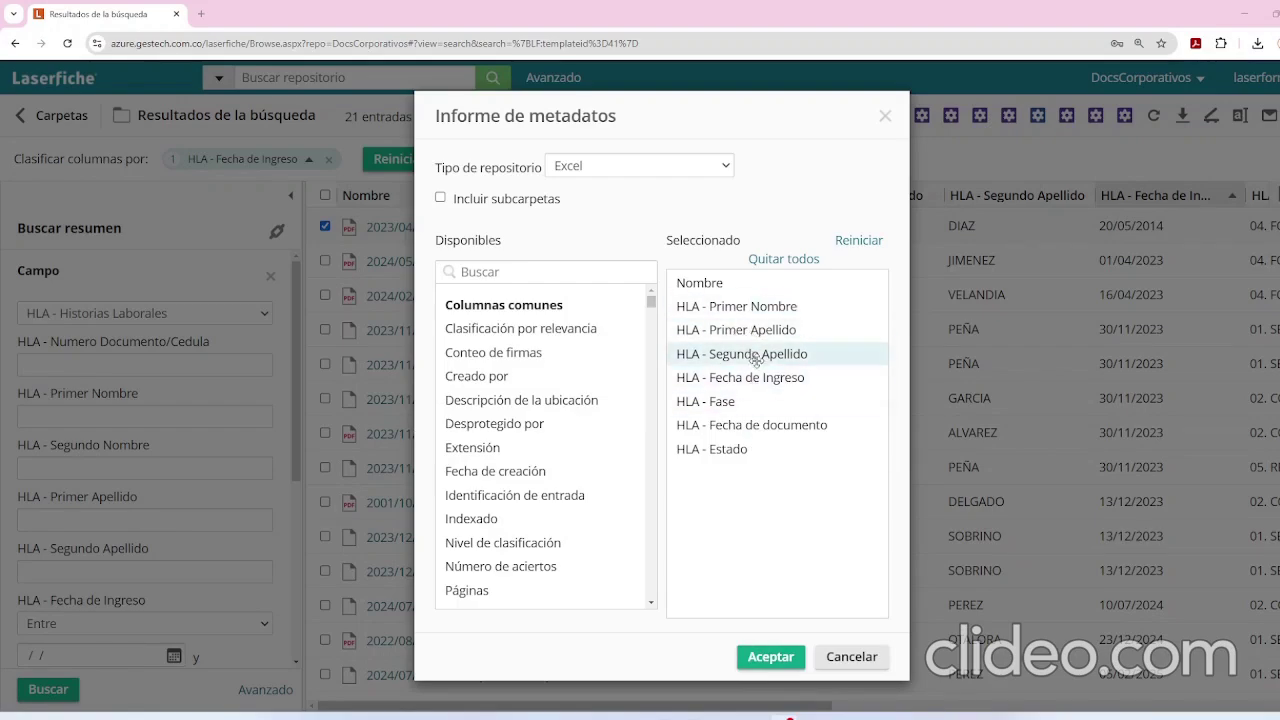
{"action": "left_click", "coordinate": [770, 657]}
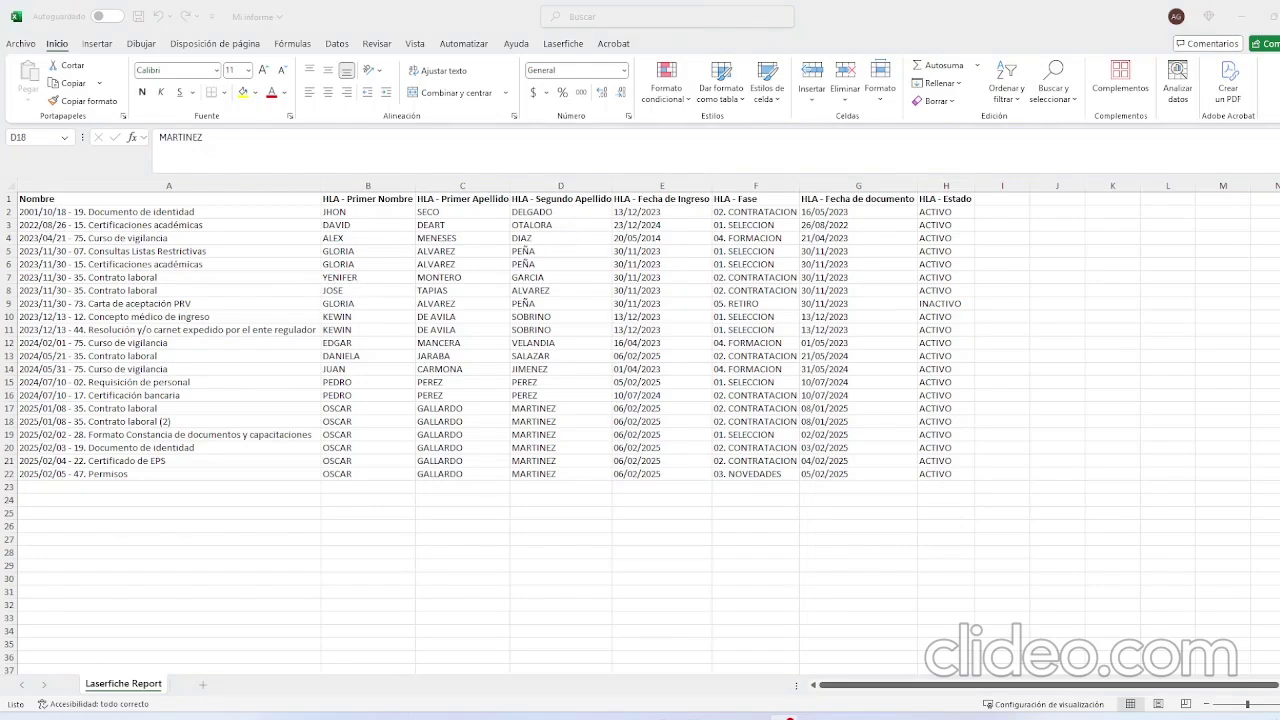
Read the 21 rows on the Laserfiche Report sheet, then Alt+Tab back to the browser.
{"action": "scroll", "coordinate": [640, 430], "scroll_direction": "up", "scroll_amount": 2}
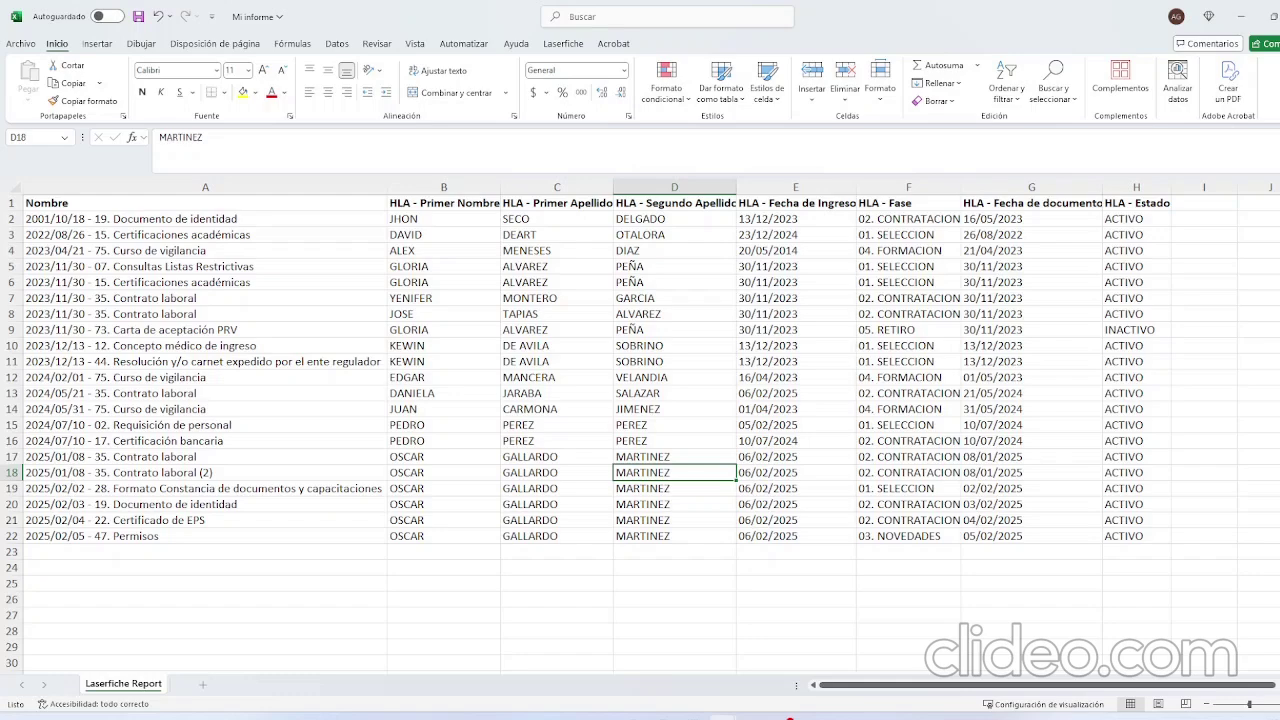
{"action": "key", "text": "alt+Tab"}
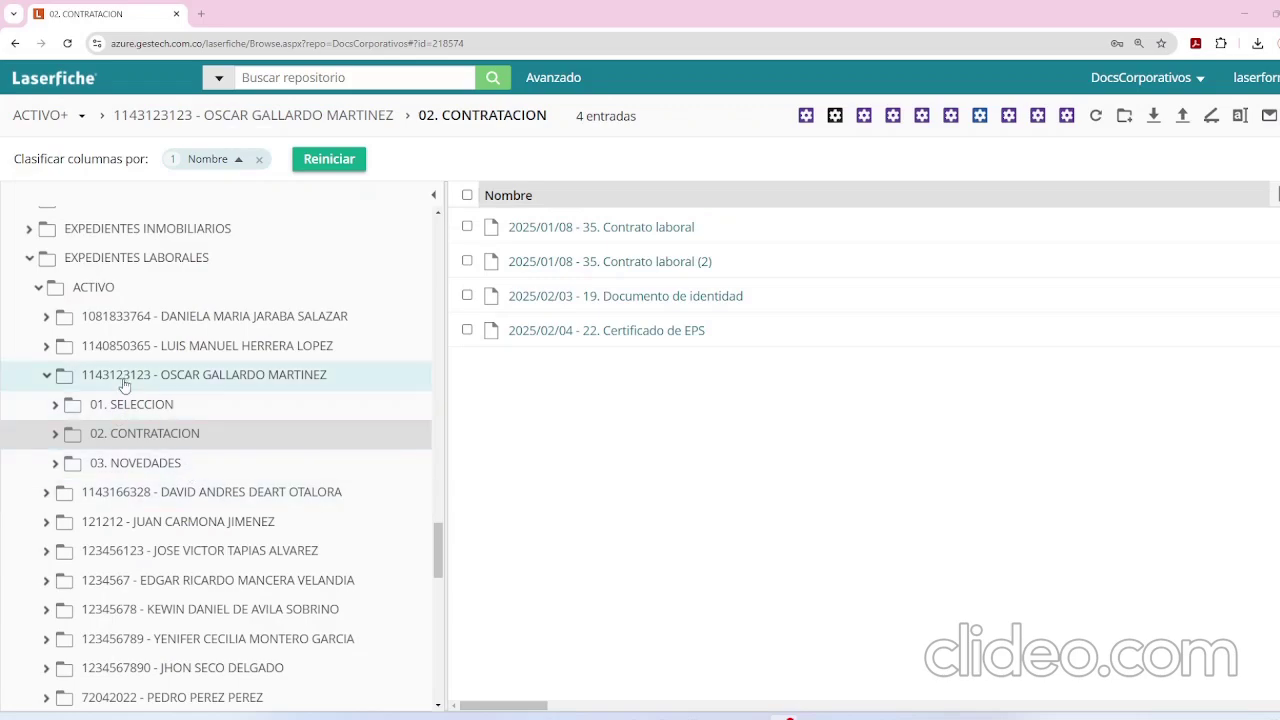
Select the employee's folder under ACTIVO, widen the list, and open its LISTA DE DOCUMENTOS CARGADOS form.
{"action": "left_click", "coordinate": [88, 294]}
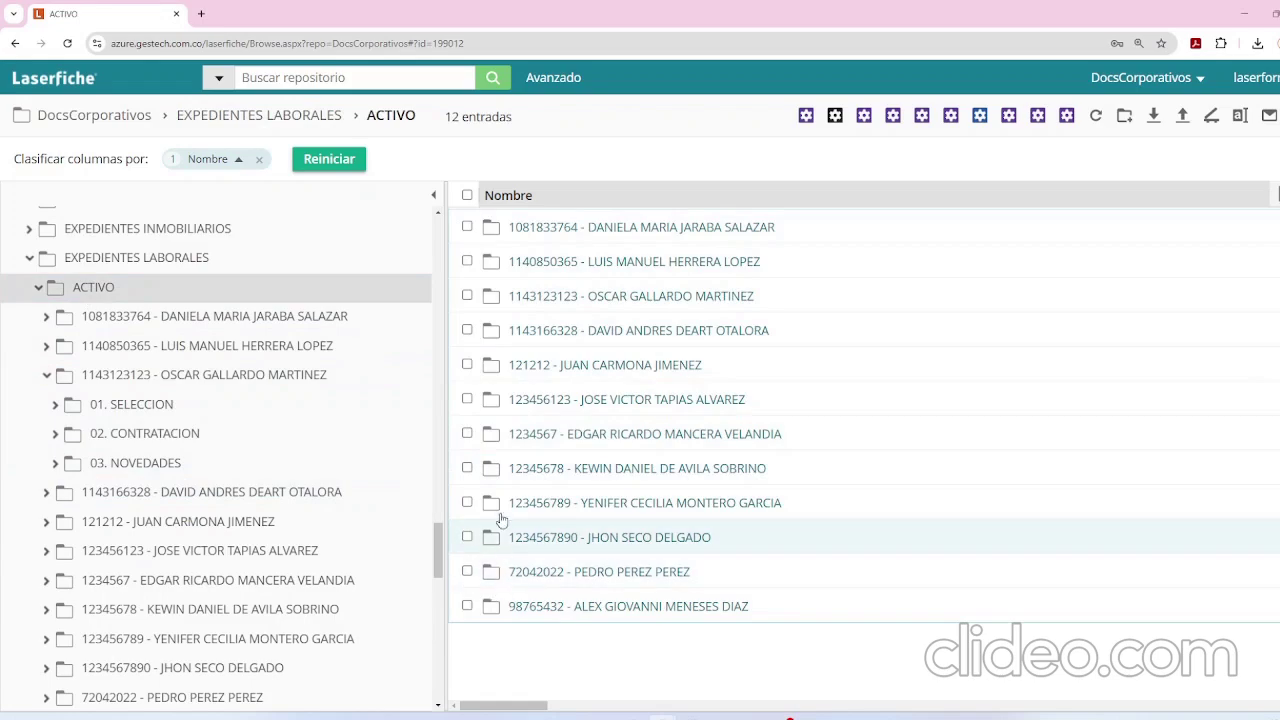
{"action": "left_click", "coordinate": [467, 297]}
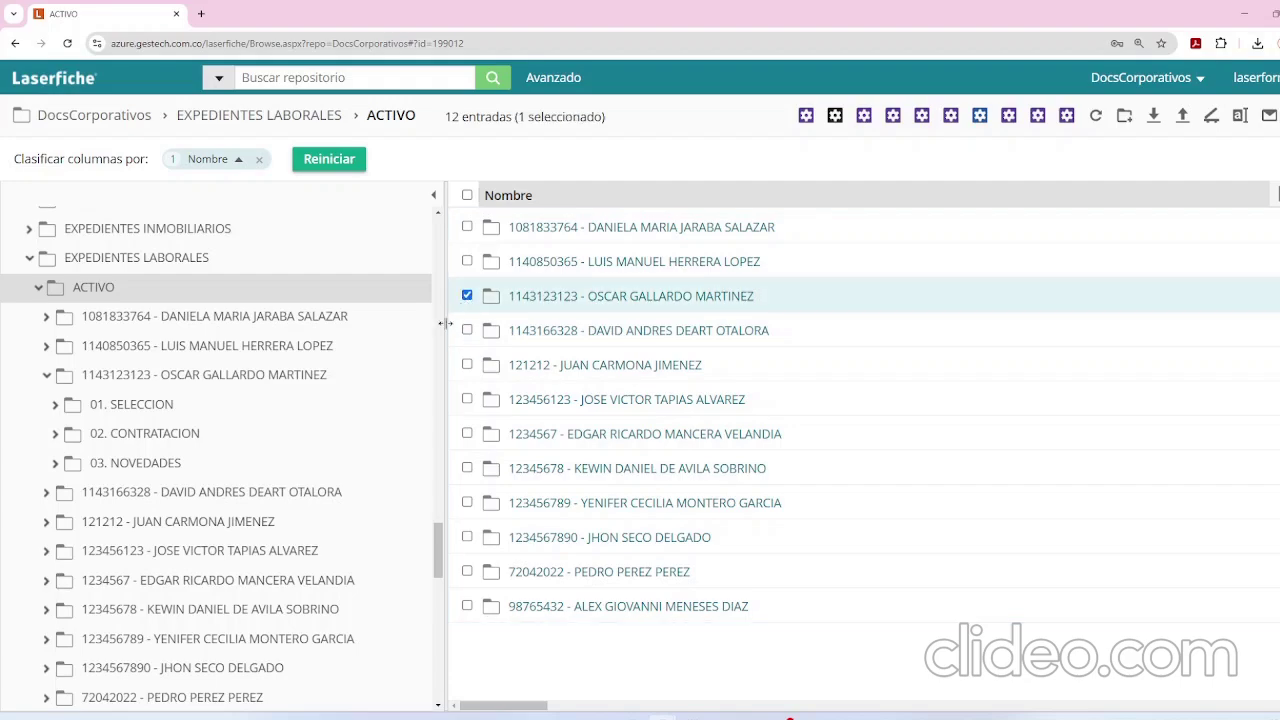
{"action": "left_click_drag", "start_coordinate": [445, 346], "coordinate": [340, 340]}
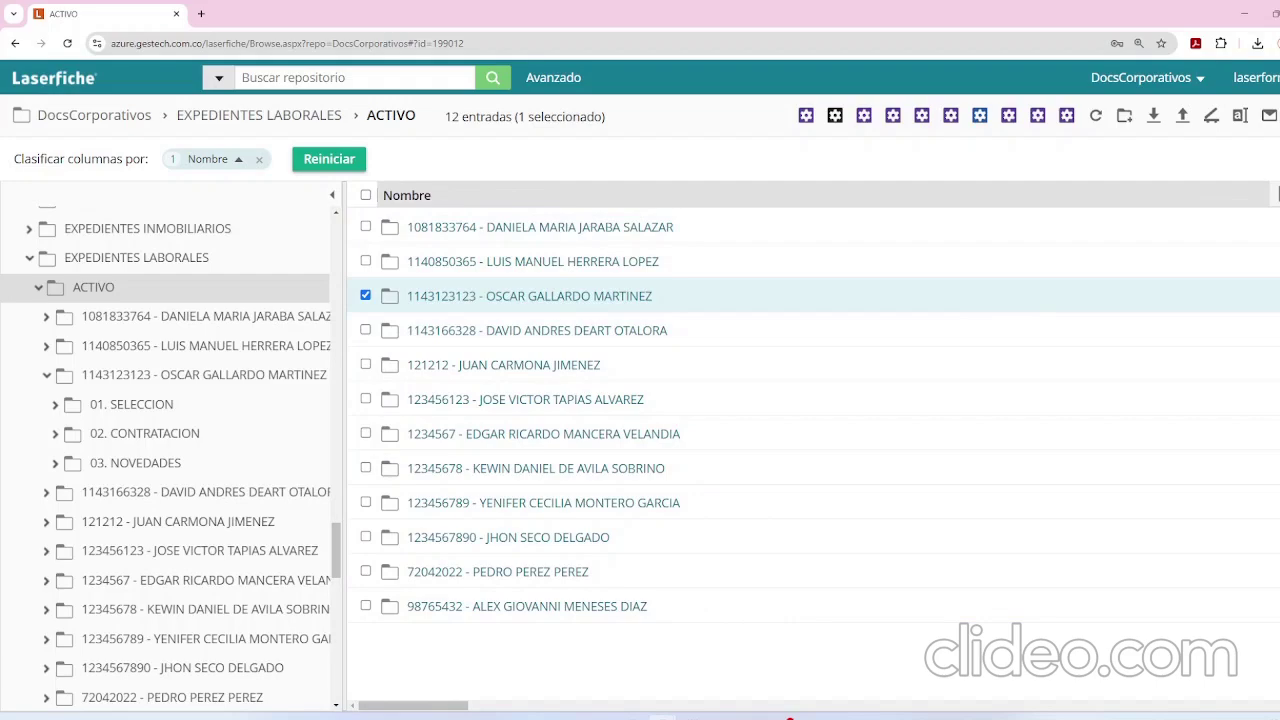
{"action": "left_click", "coordinate": [1278, 194]}
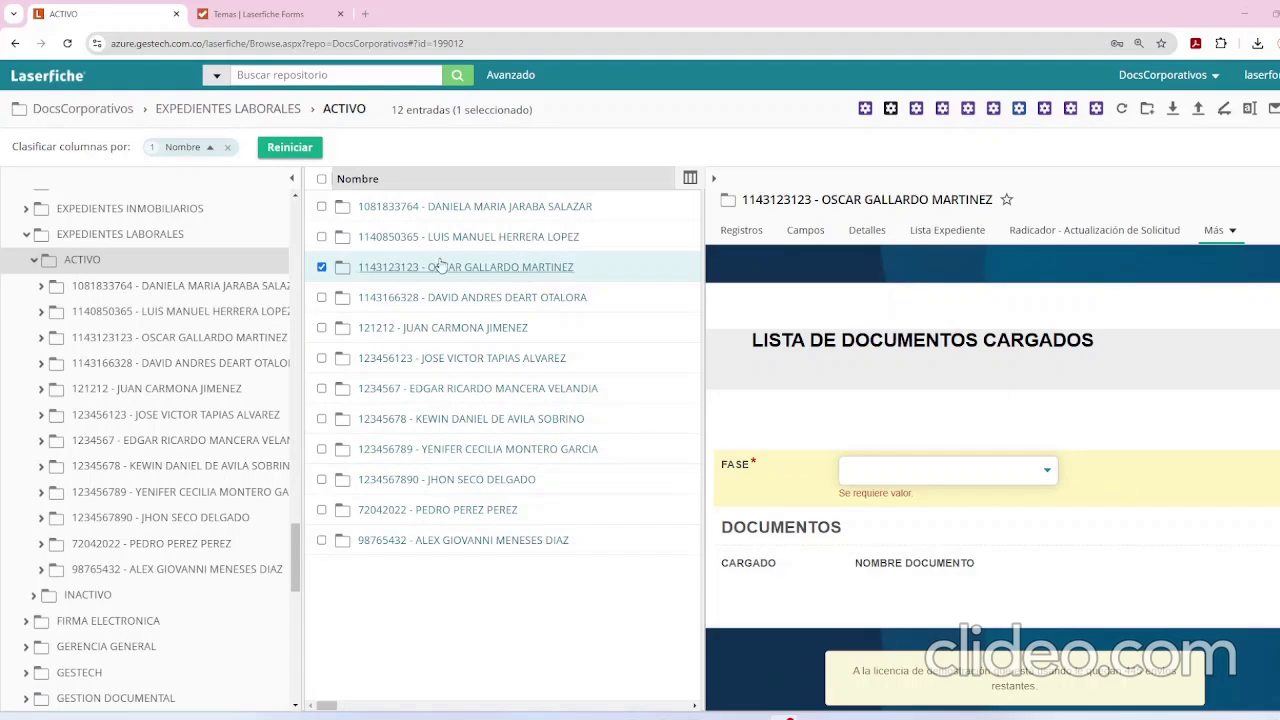
Set FASE to 02. CONTRATACION and scroll through its SI/NO document checklist.
{"action": "left_click", "coordinate": [909, 481]}
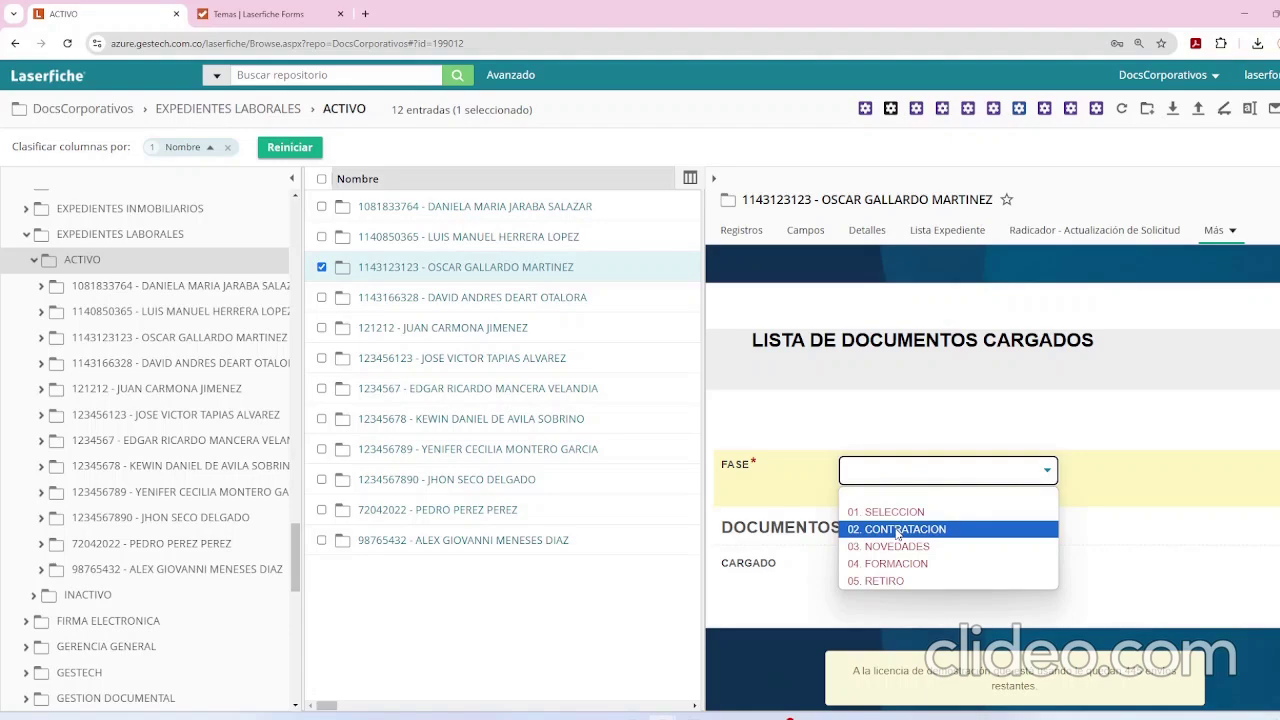
{"action": "left_click", "coordinate": [898, 535]}
{"action": "scroll", "coordinate": [910, 450], "scroll_direction": "down", "scroll_amount": 2}
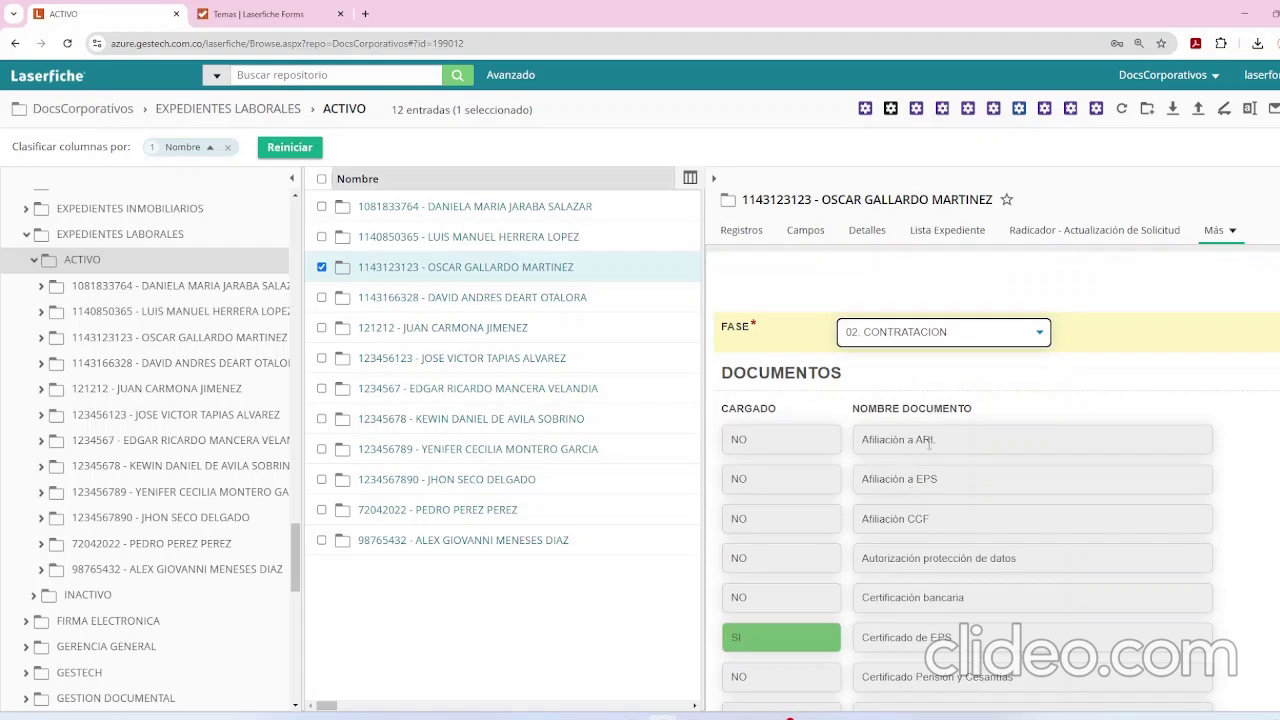
{"action": "scroll", "coordinate": [928, 441], "scroll_direction": "down", "scroll_amount": 2}
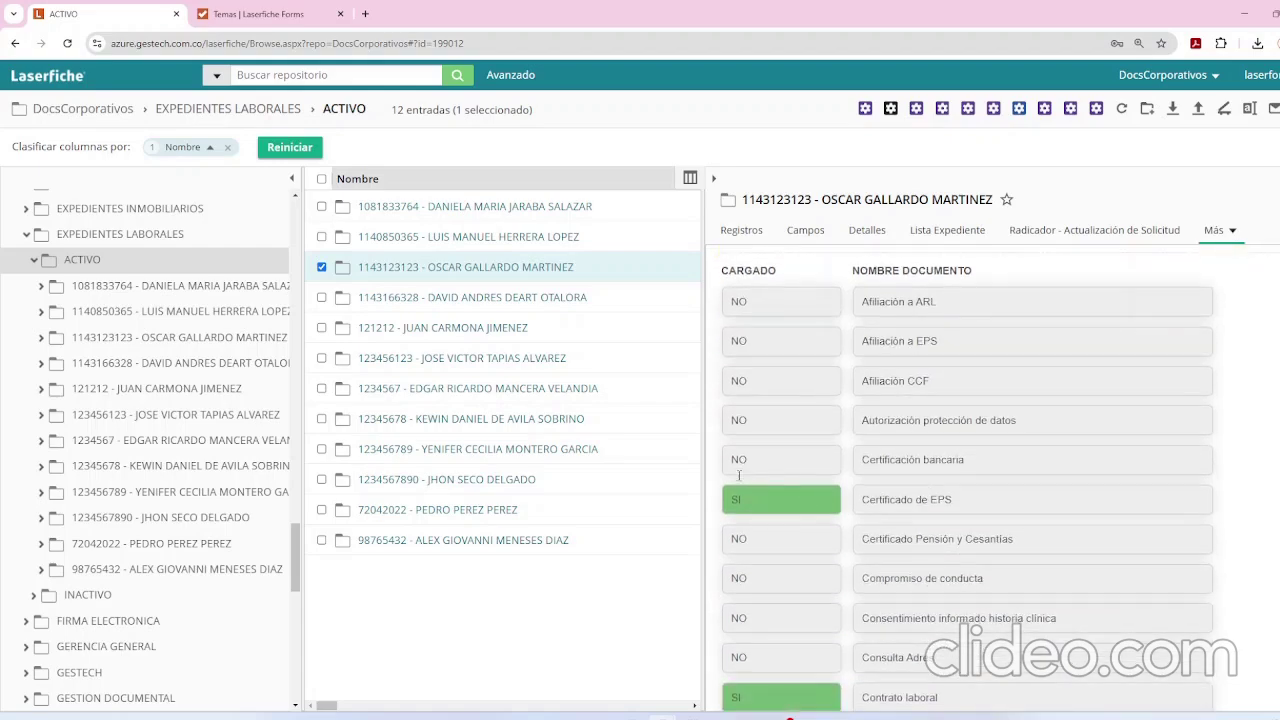
{"action": "scroll", "coordinate": [774, 480], "scroll_direction": "down", "scroll_amount": 1}
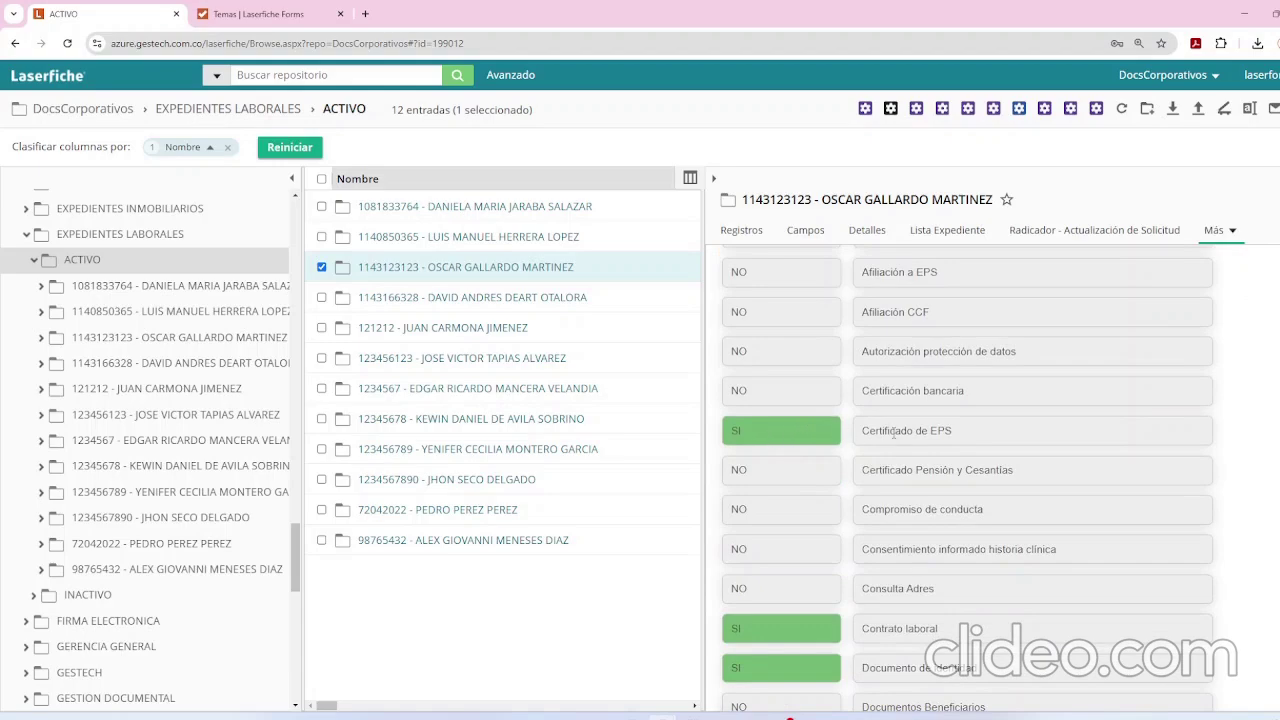
{"action": "scroll", "coordinate": [923, 430], "scroll_direction": "down", "scroll_amount": 1}
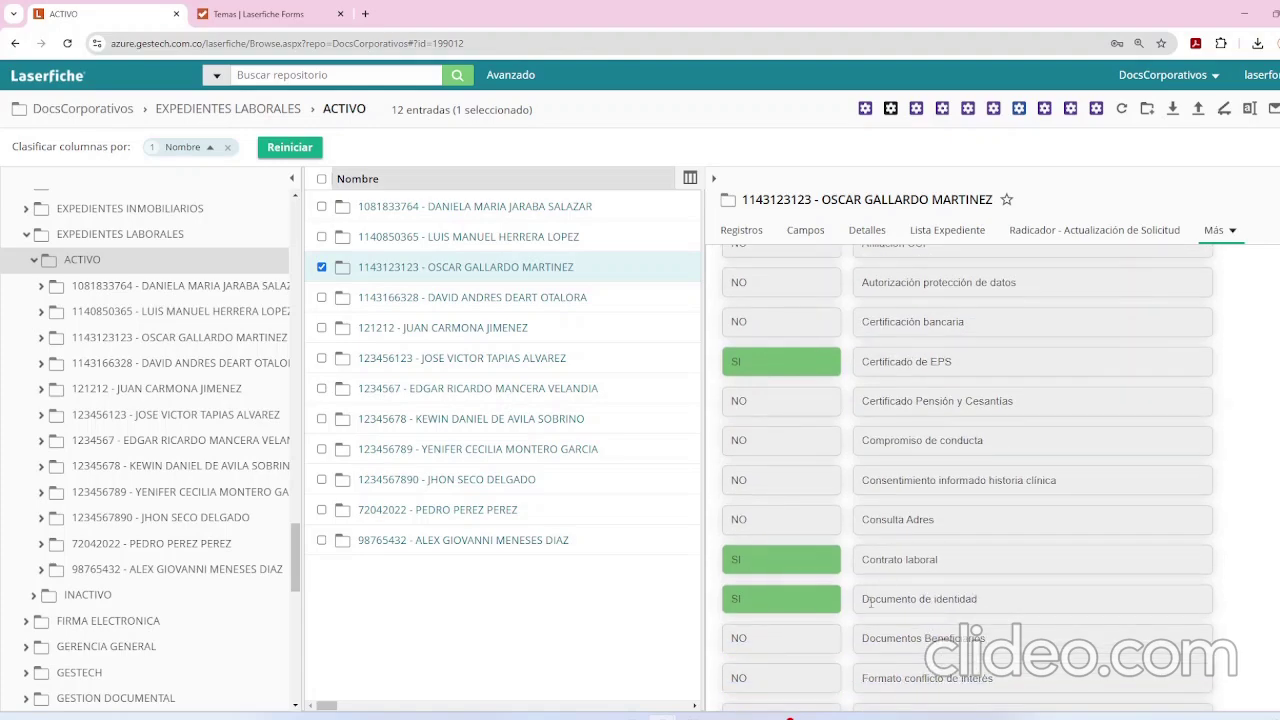
{"action": "scroll", "coordinate": [927, 490], "scroll_direction": "up", "scroll_amount": 3}
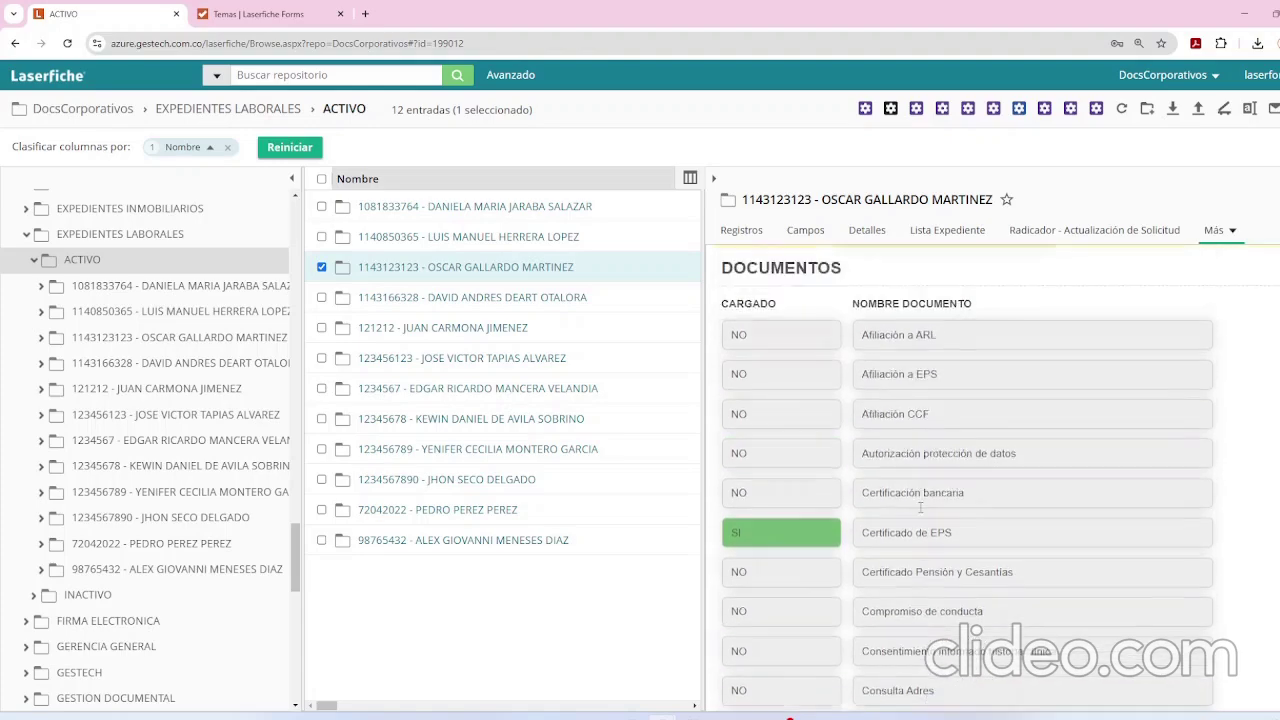
{"action": "scroll", "coordinate": [767, 477], "scroll_direction": "down", "scroll_amount": 1}
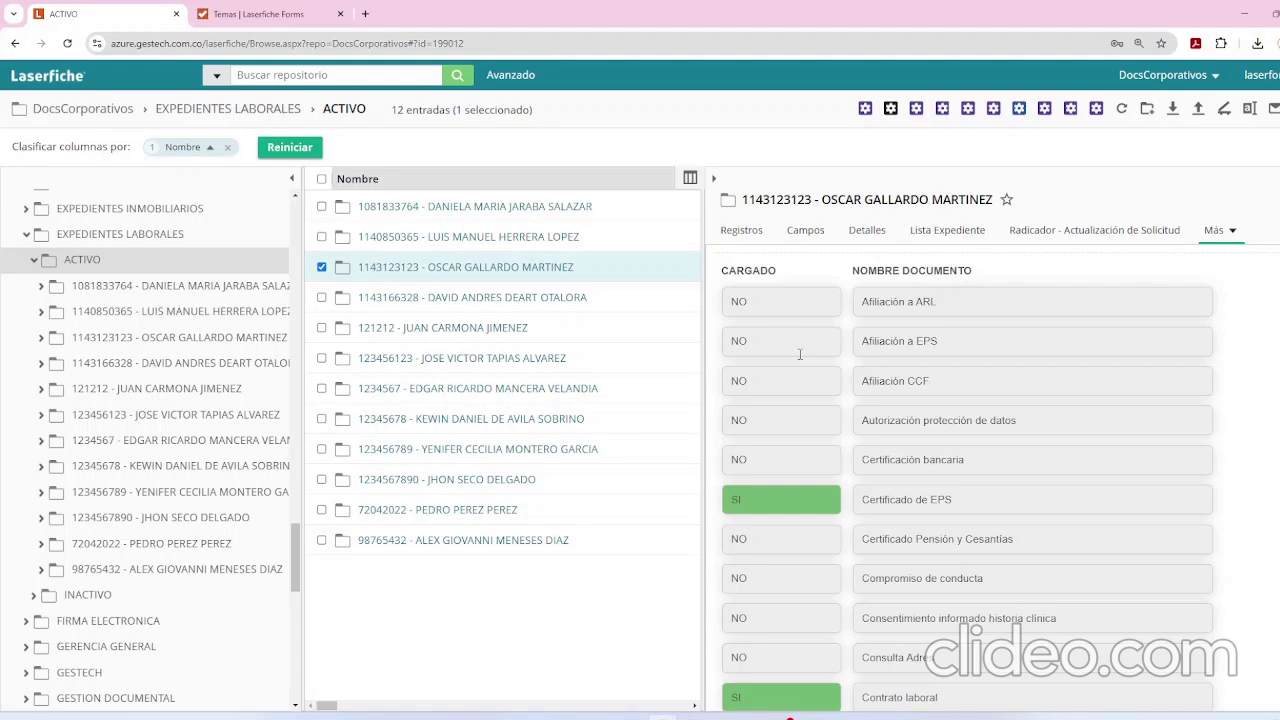
{"action": "scroll", "coordinate": [857, 340], "scroll_direction": "down", "scroll_amount": 3}
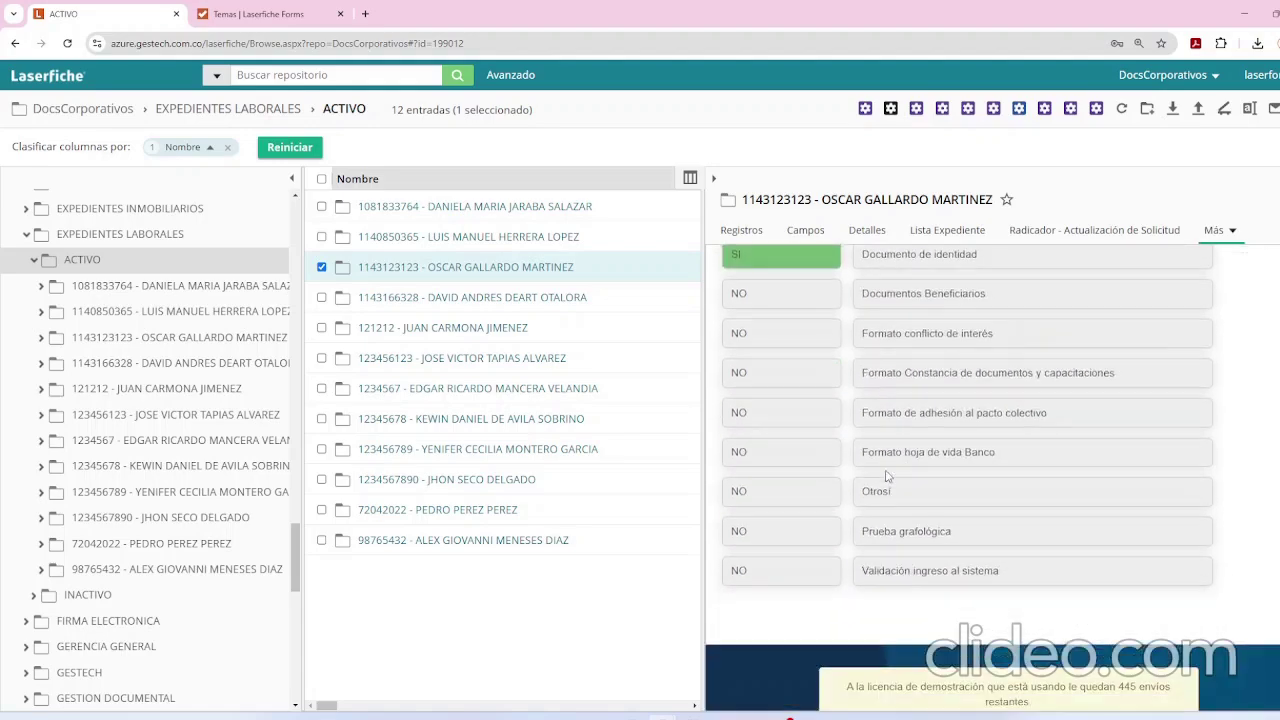
{"action": "scroll", "coordinate": [897, 380], "scroll_direction": "up", "scroll_amount": 5}
Switch FASE to 03. NOVEDADES and check its list, where only Permisos is marked SI.
{"action": "left_click", "coordinate": [900, 320]}
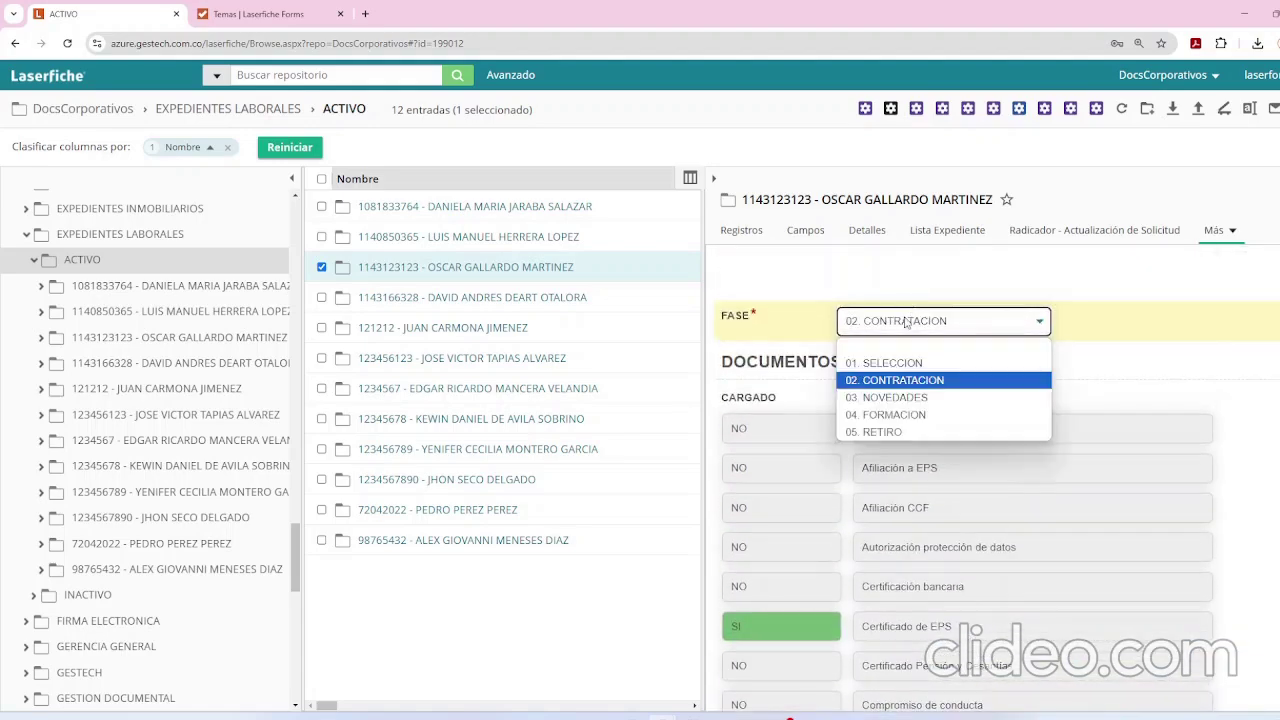
{"action": "left_click", "coordinate": [895, 398]}
{"action": "scroll", "coordinate": [833, 508], "scroll_direction": "down", "scroll_amount": 4}
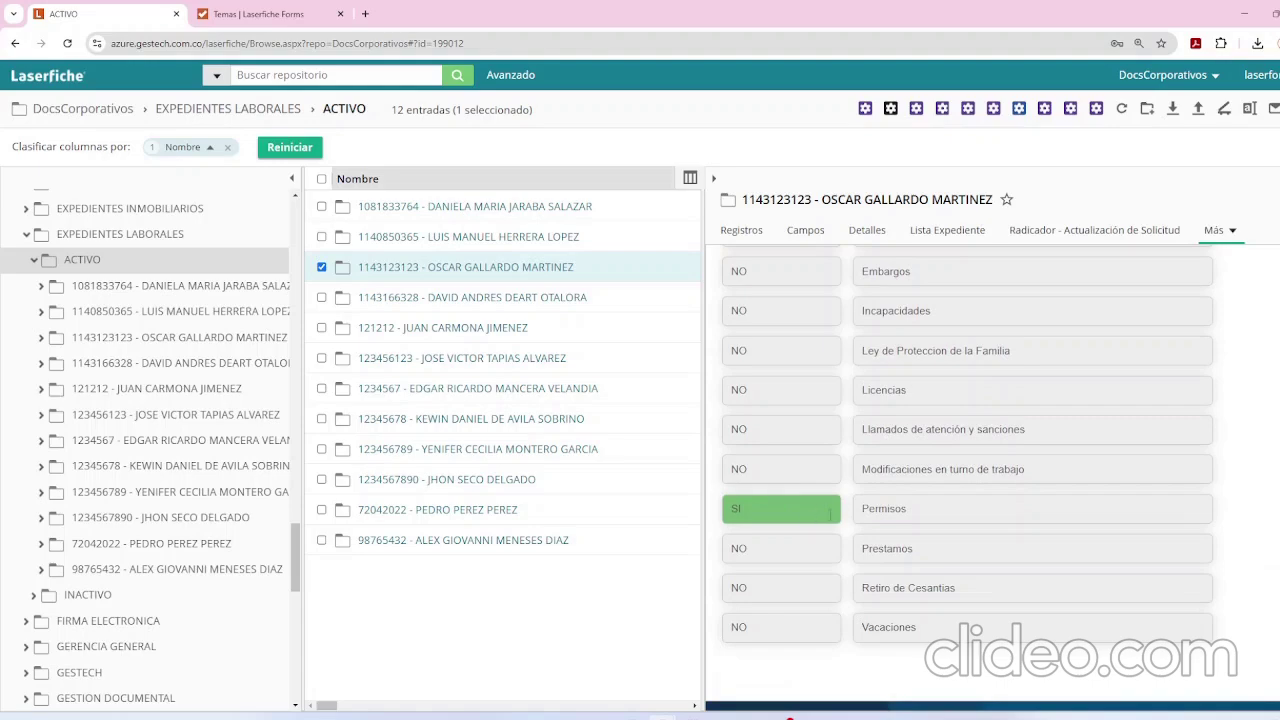
{"action": "scroll", "coordinate": [887, 513], "scroll_direction": "up", "scroll_amount": 6}
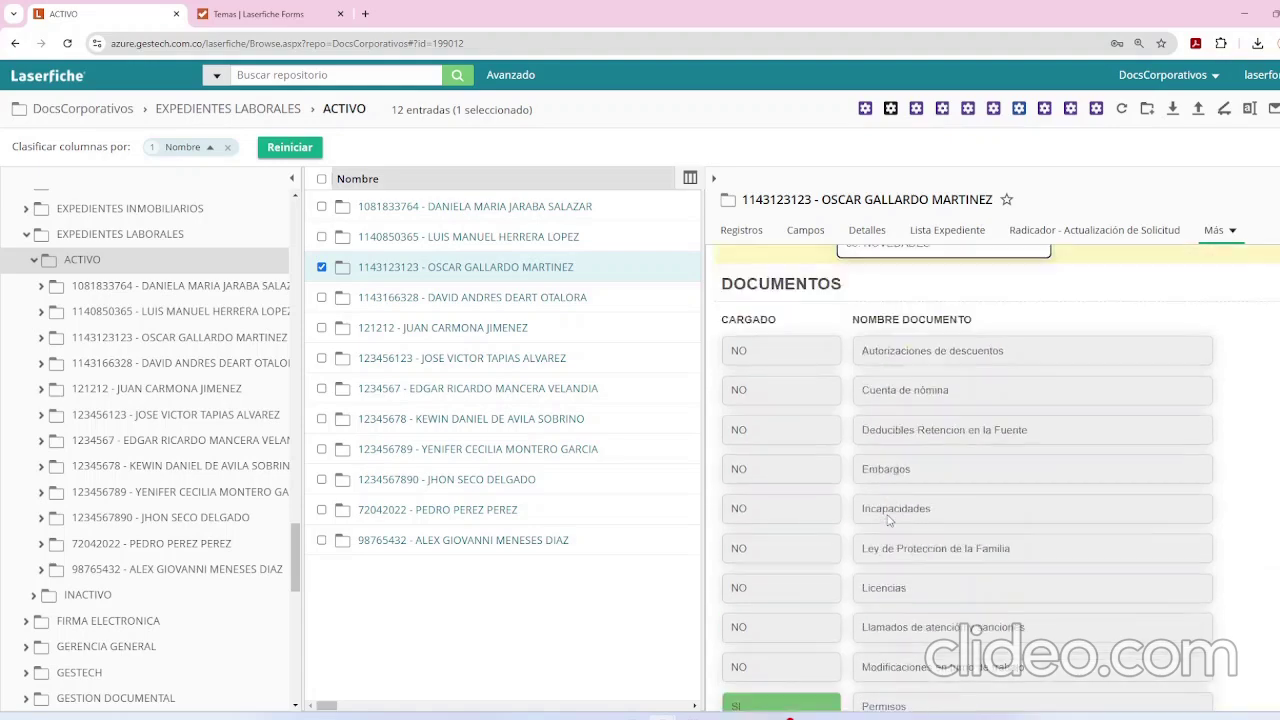